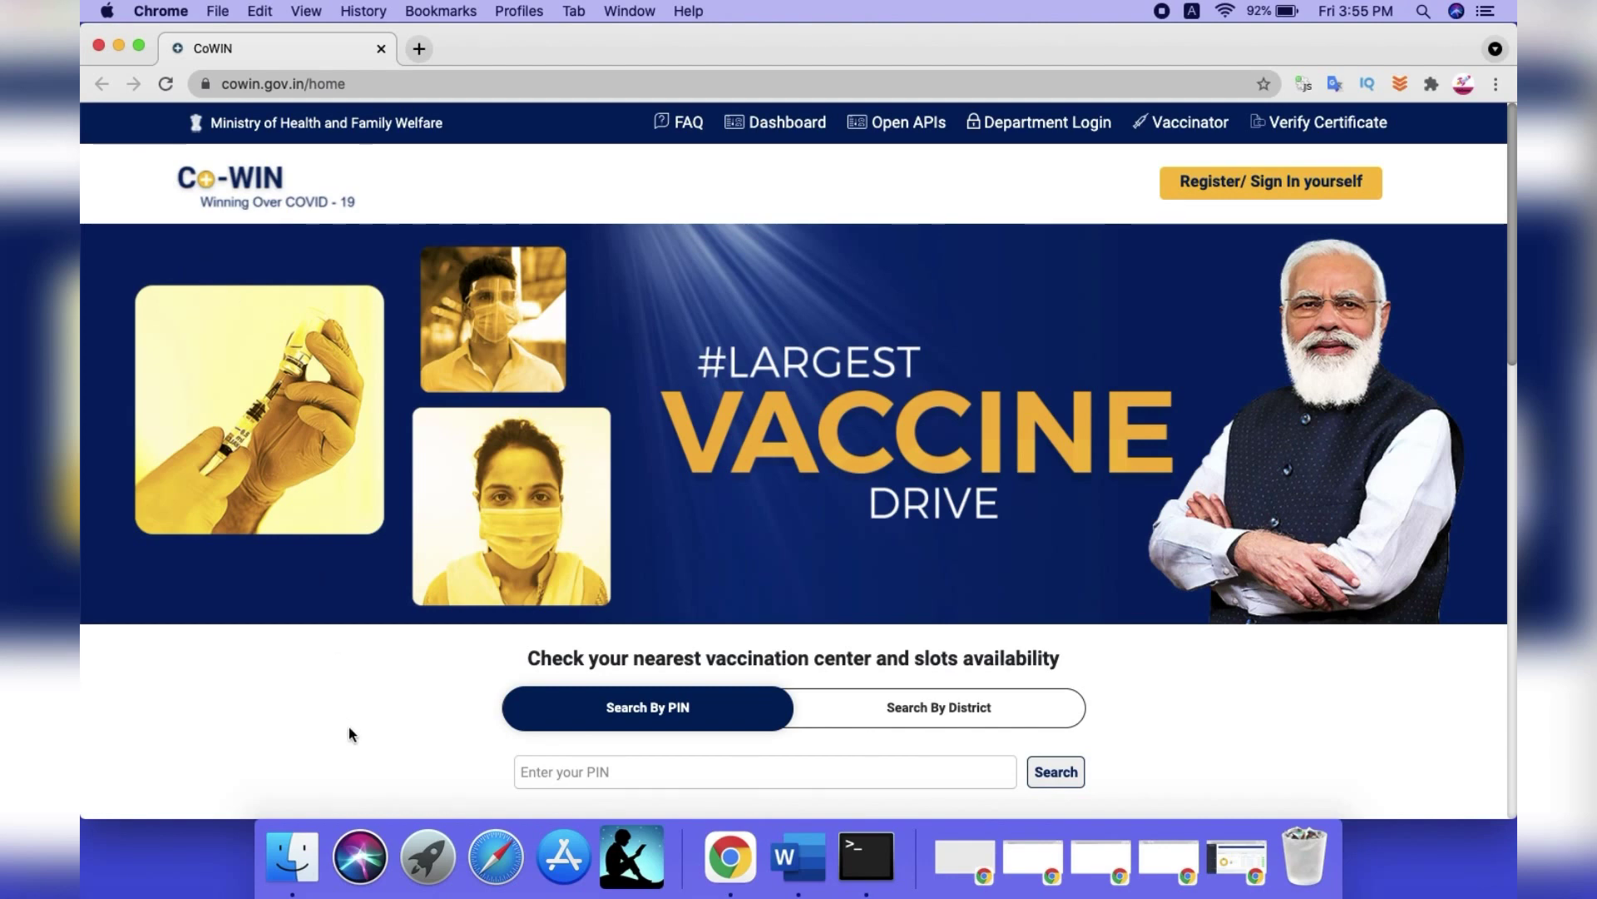
Scroll the CoWIN home page and highlight the How it Works step text
{"action": "scroll", "coordinate": [373, 687], "scroll_direction": "down", "scroll_amount": 8}
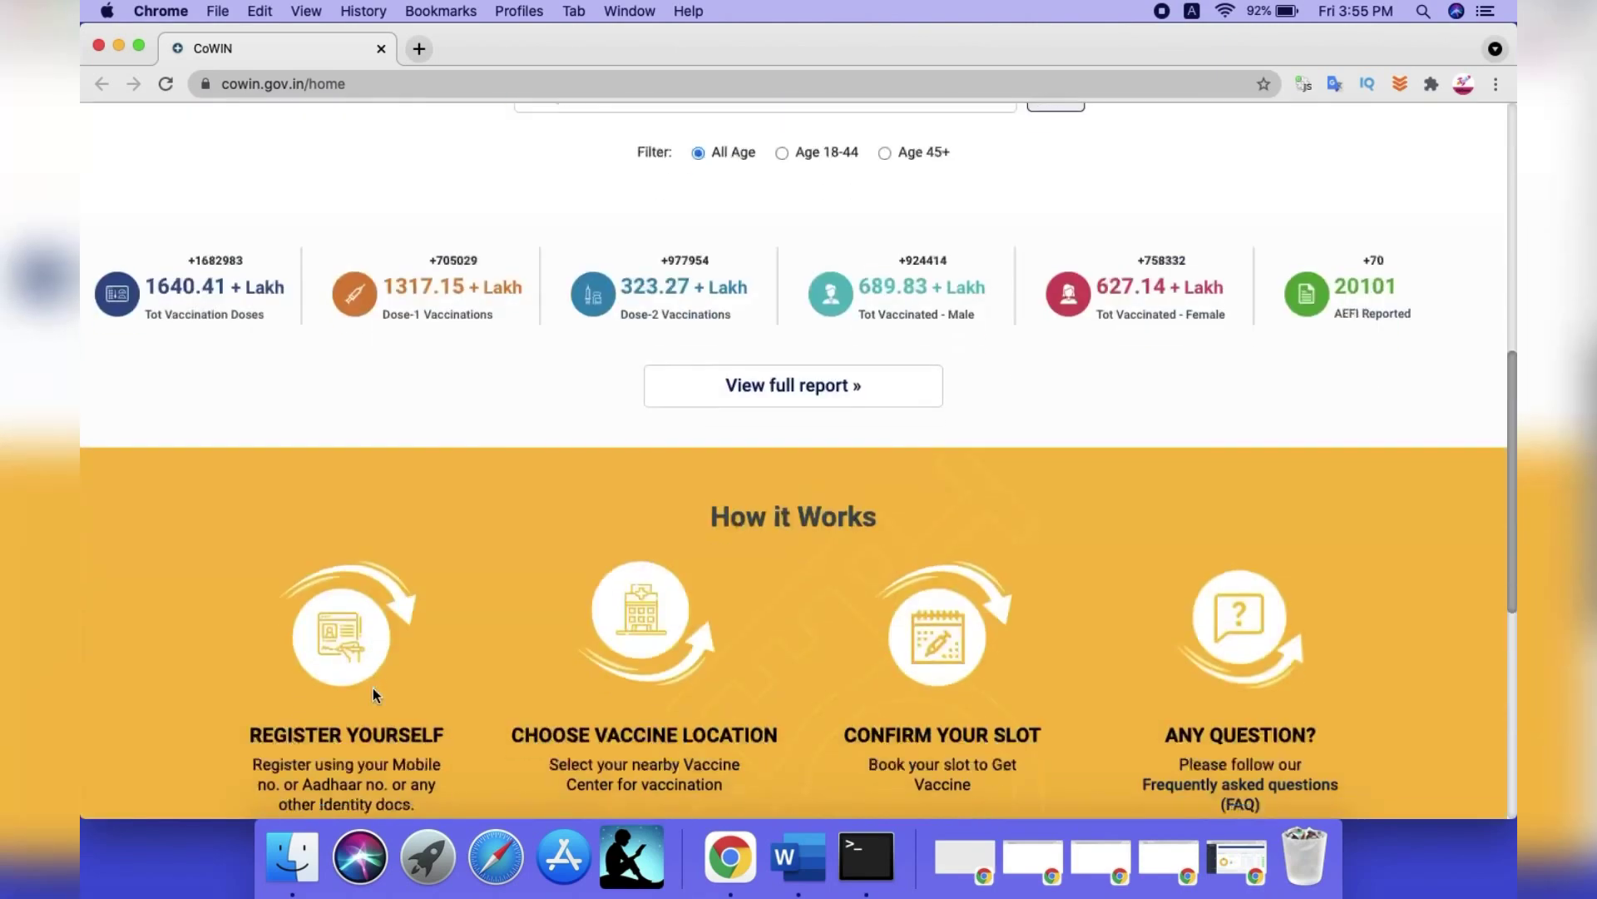
{"action": "scroll", "coordinate": [372, 687], "scroll_direction": "down", "scroll_amount": 6}
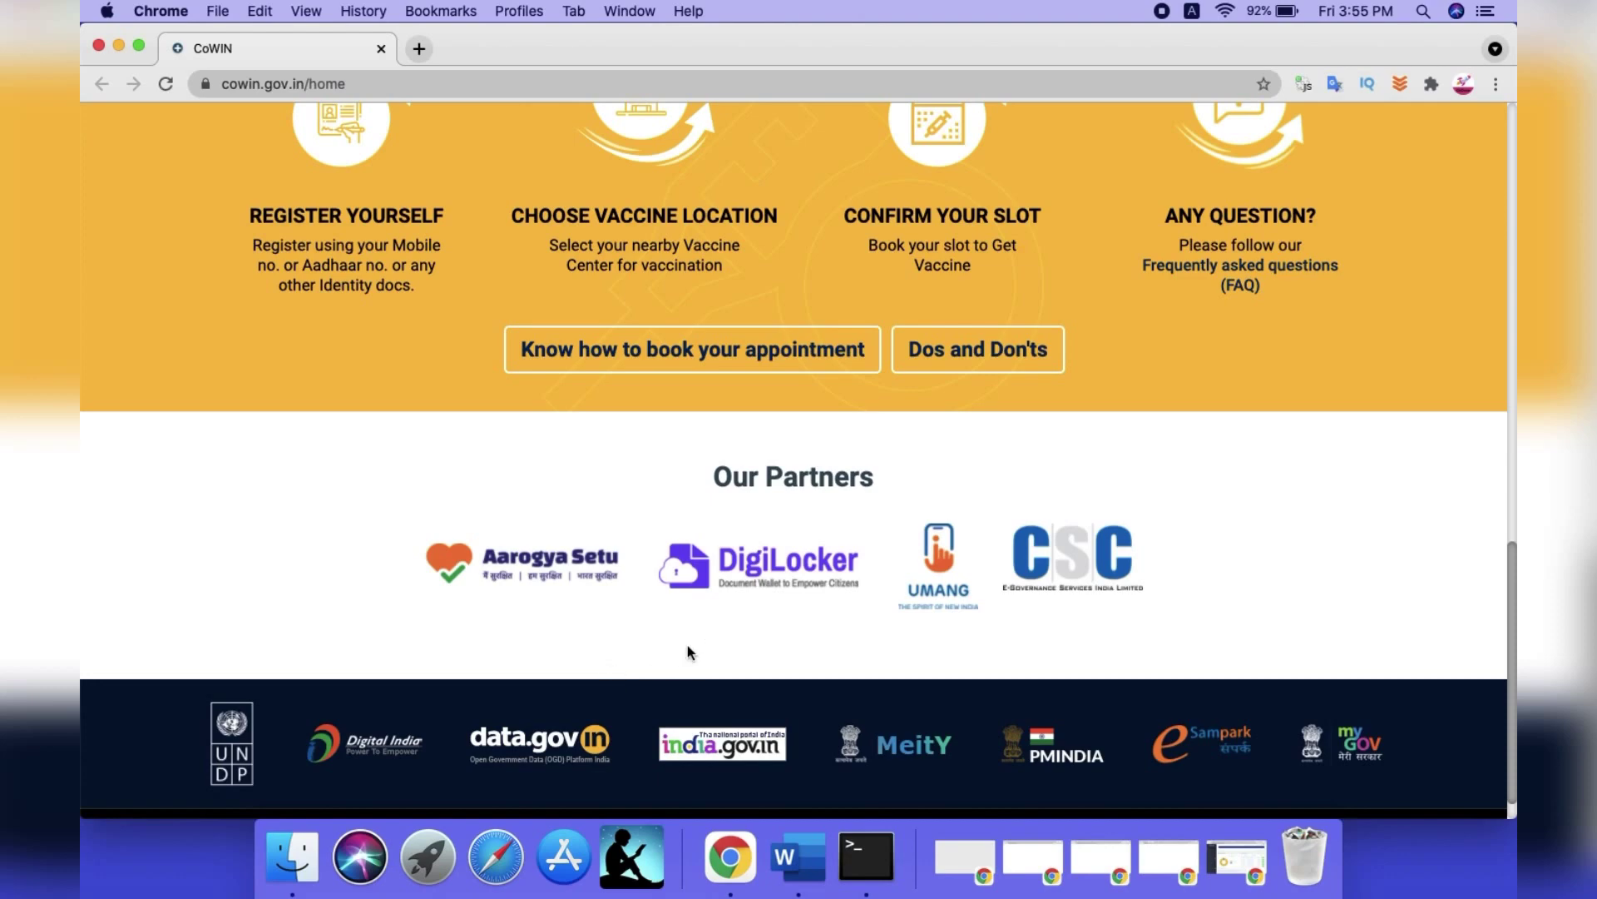
{"action": "scroll", "coordinate": [687, 649], "scroll_direction": "up", "scroll_amount": 2}
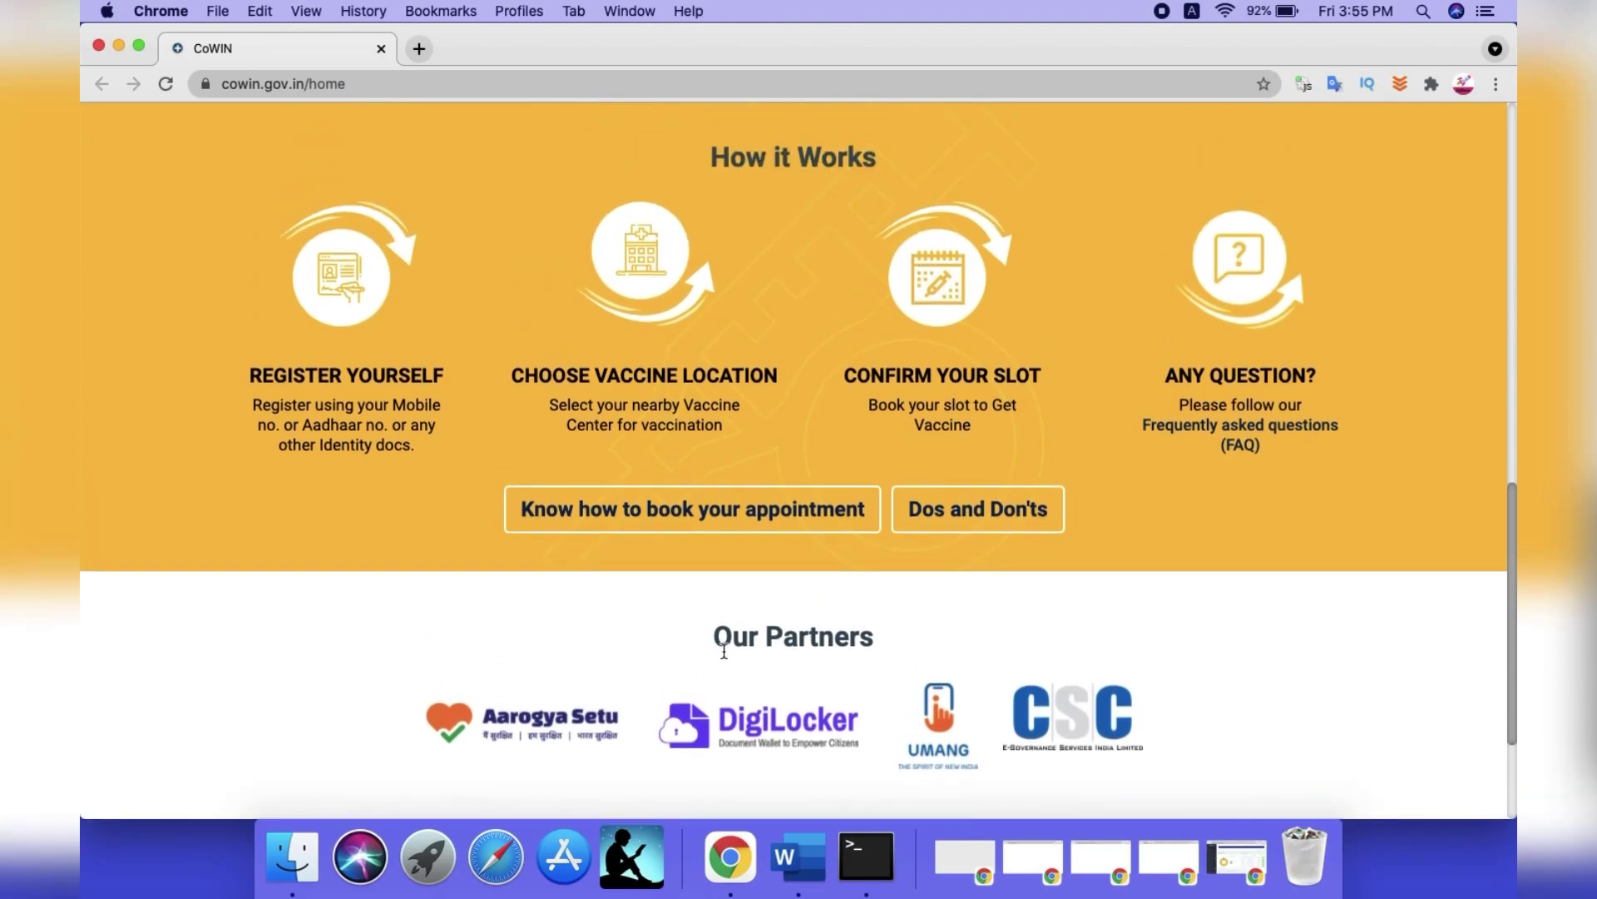
{"action": "left_click", "coordinate": [719, 644]}
{"action": "left_click", "coordinate": [881, 641]}
{"action": "left_click_drag", "start_coordinate": [882, 642], "coordinate": [788, 356]}
{"action": "left_click", "coordinate": [508, 408]}
Highlight the Register Yourself, Choose Vaccine Location and Confirm Your Slot steps
{"action": "left_click_drag", "start_coordinate": [239, 371], "coordinate": [427, 416]}
{"action": "left_click", "coordinate": [428, 416]}
{"action": "left_click_drag", "start_coordinate": [512, 370], "coordinate": [1047, 381]}
{"action": "left_click", "coordinate": [777, 435]}
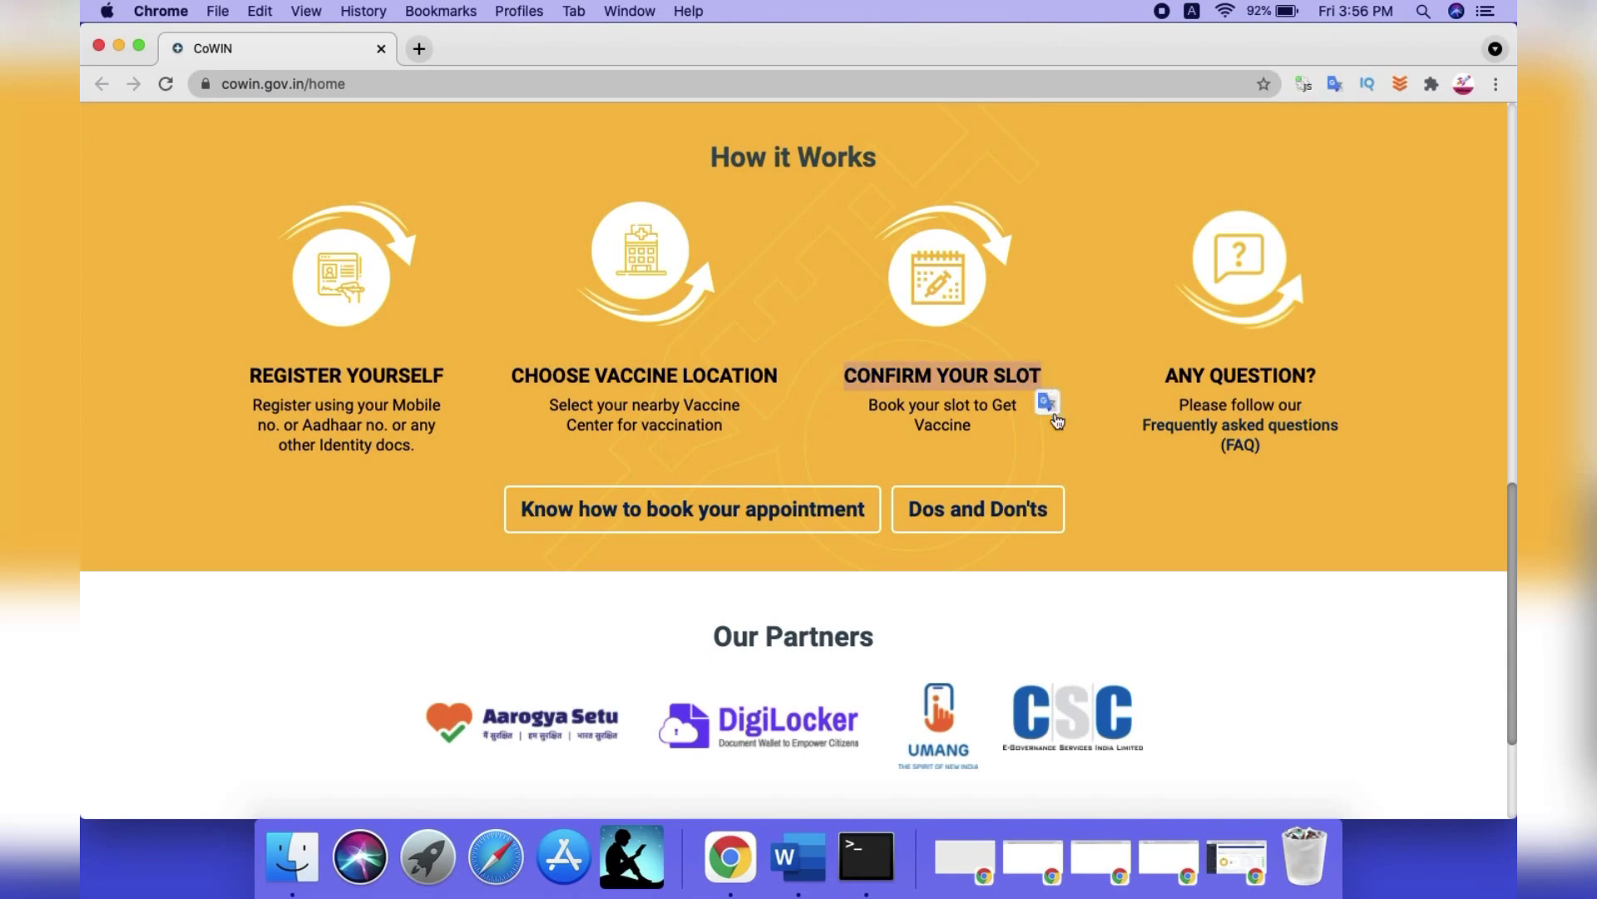
{"action": "left_click", "coordinate": [1021, 448]}
{"action": "scroll", "coordinate": [1022, 449], "scroll_direction": "up", "scroll_amount": 5}
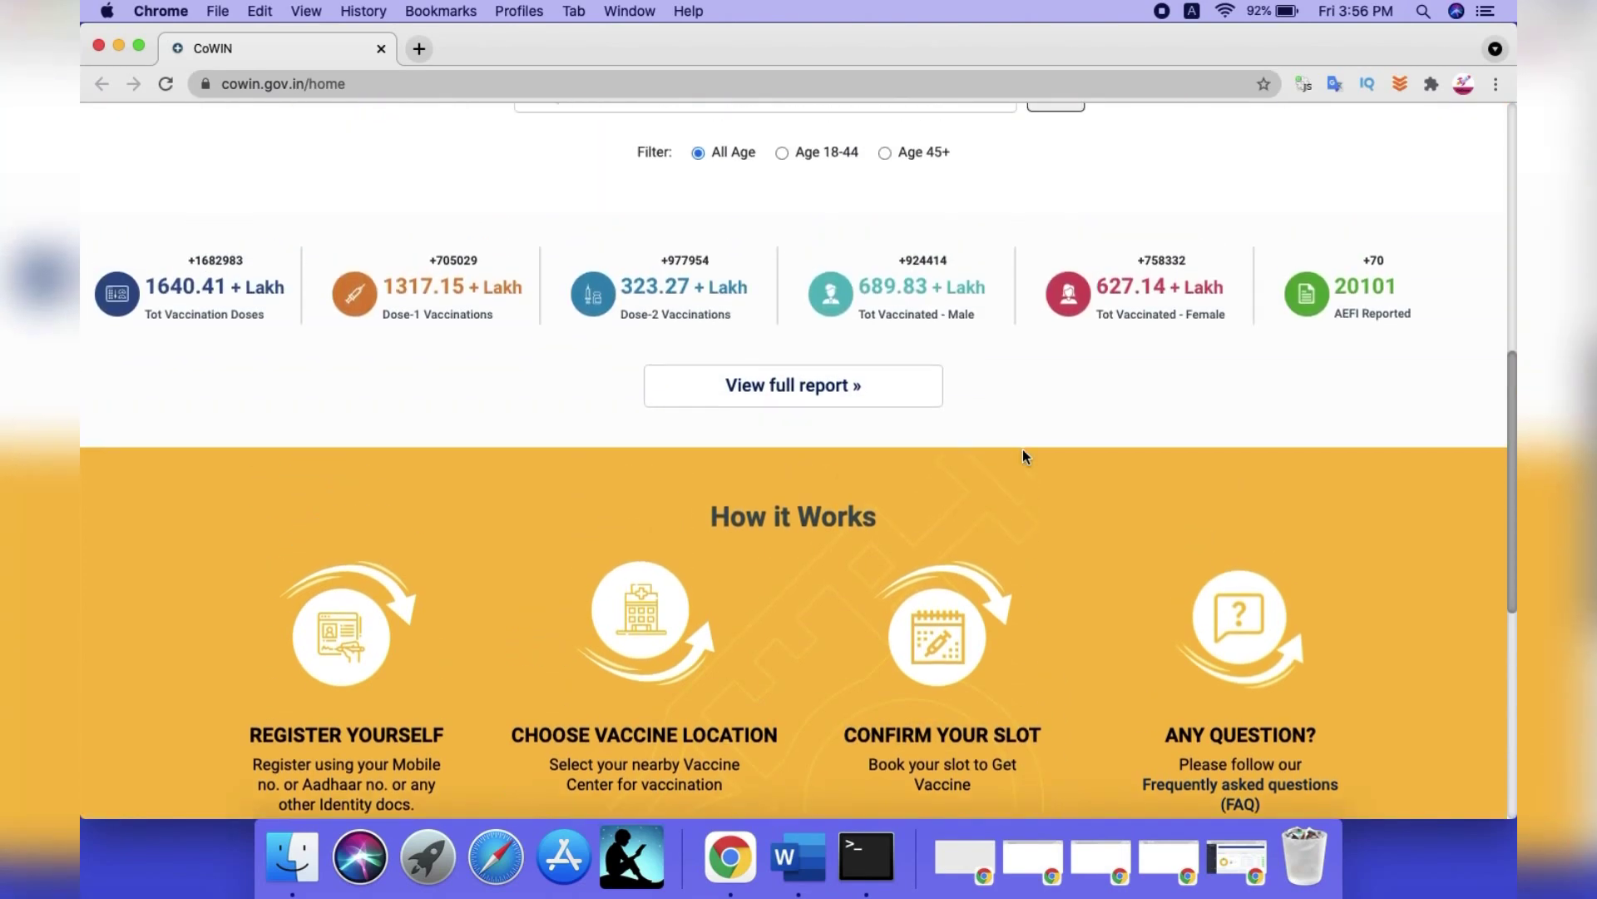
{"action": "scroll", "coordinate": [1023, 456], "scroll_direction": "up", "scroll_amount": 5}
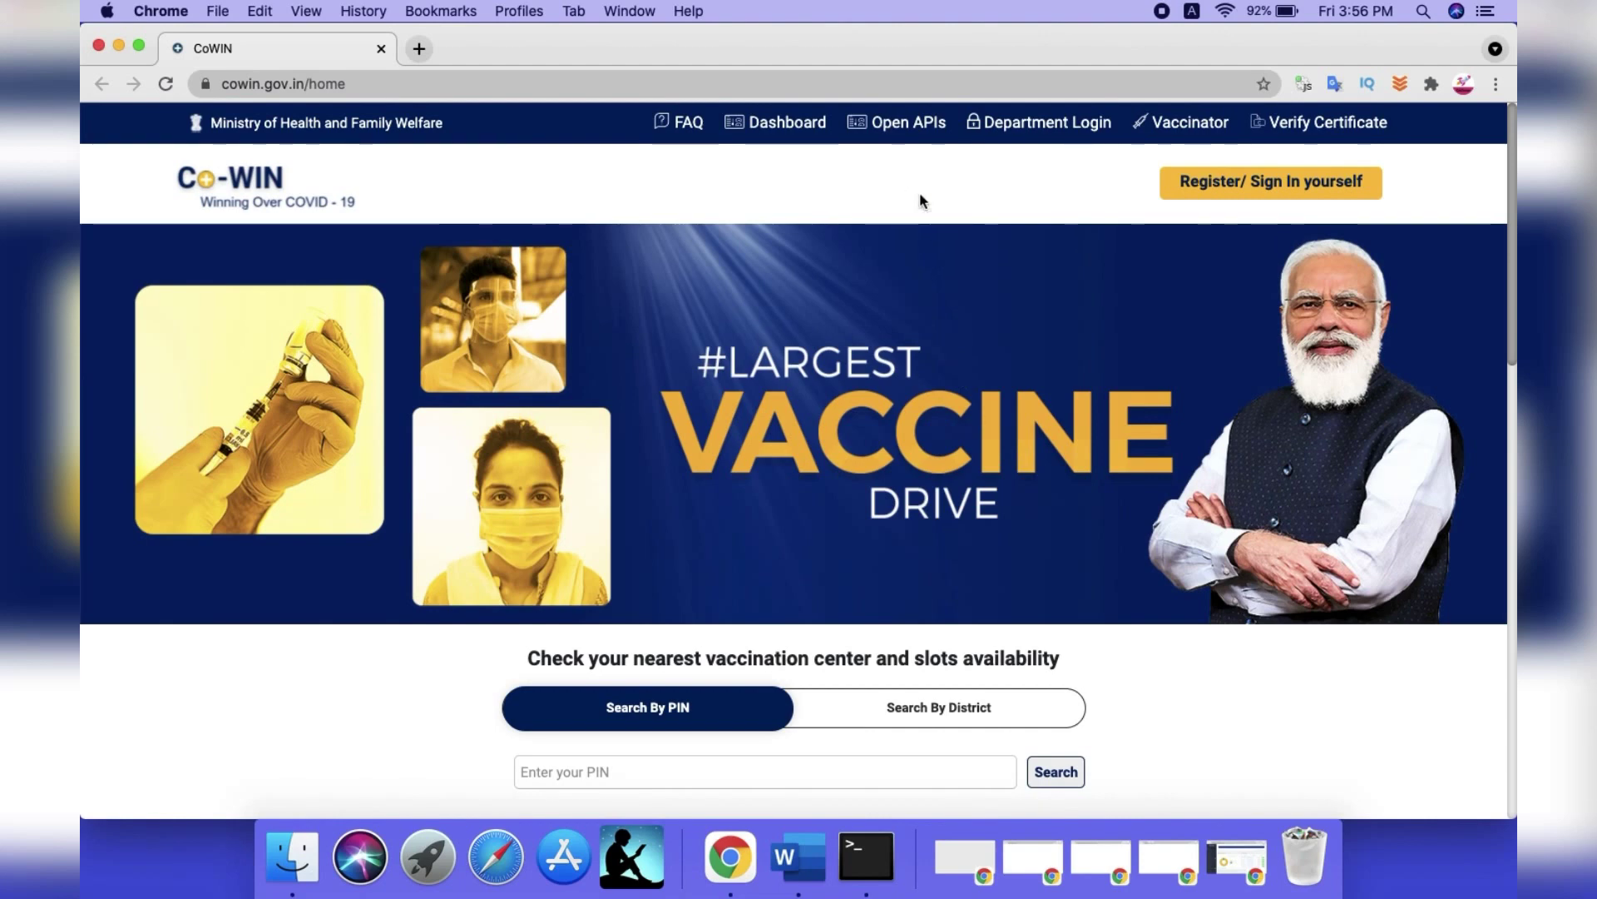
{"action": "scroll", "coordinate": [920, 201], "scroll_direction": "down", "scroll_amount": 5}
{"action": "scroll", "coordinate": [921, 201], "scroll_direction": "down", "scroll_amount": 3}
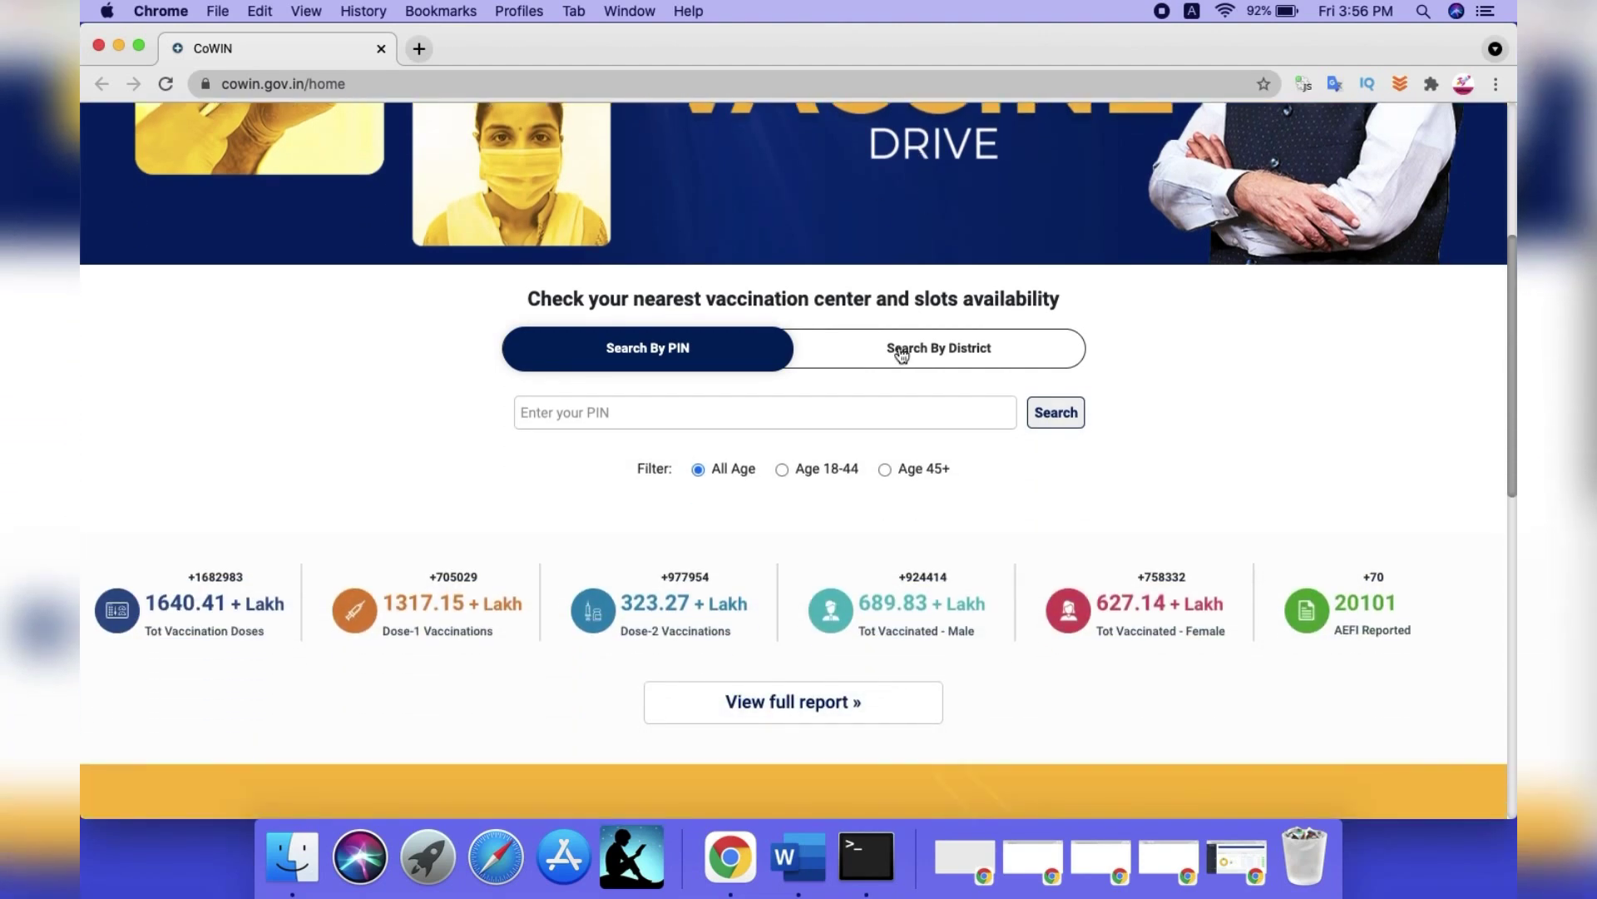
Search slots by district for Uttar Pradesh, Varanasi and view the 07–13 May centres
{"action": "left_click", "coordinate": [916, 350]}
{"action": "left_click", "coordinate": [704, 417]}
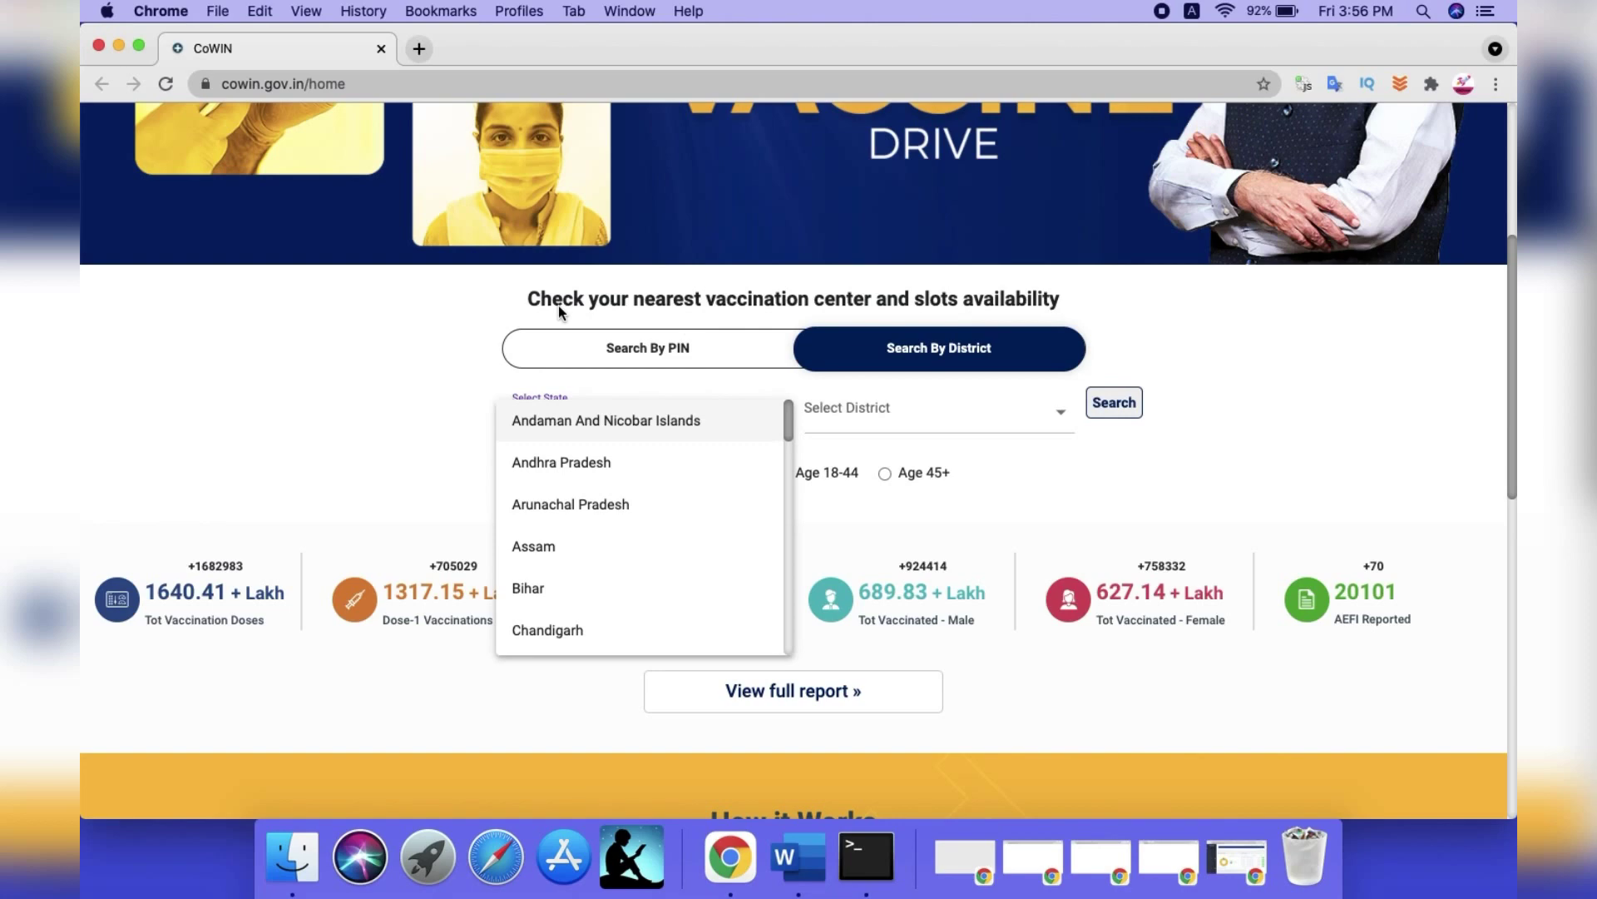
{"action": "scroll", "coordinate": [599, 598], "scroll_direction": "down", "scroll_amount": 10}
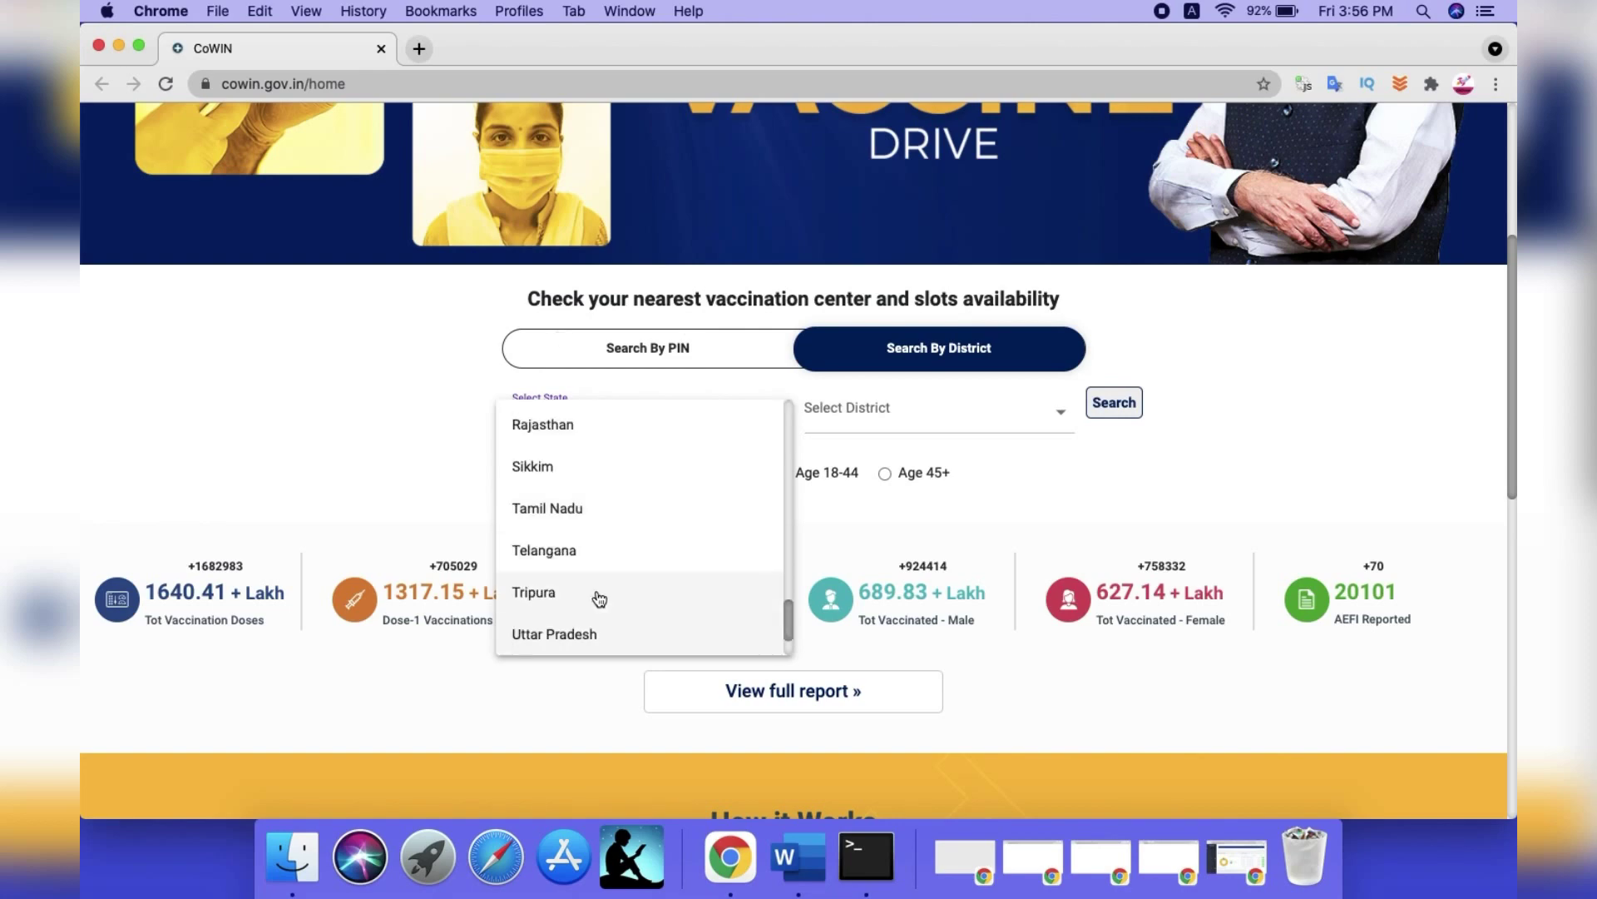
{"action": "left_click", "coordinate": [588, 636]}
{"action": "left_click", "coordinate": [882, 416]}
{"action": "scroll", "coordinate": [892, 426], "scroll_direction": "down", "scroll_amount": 15}
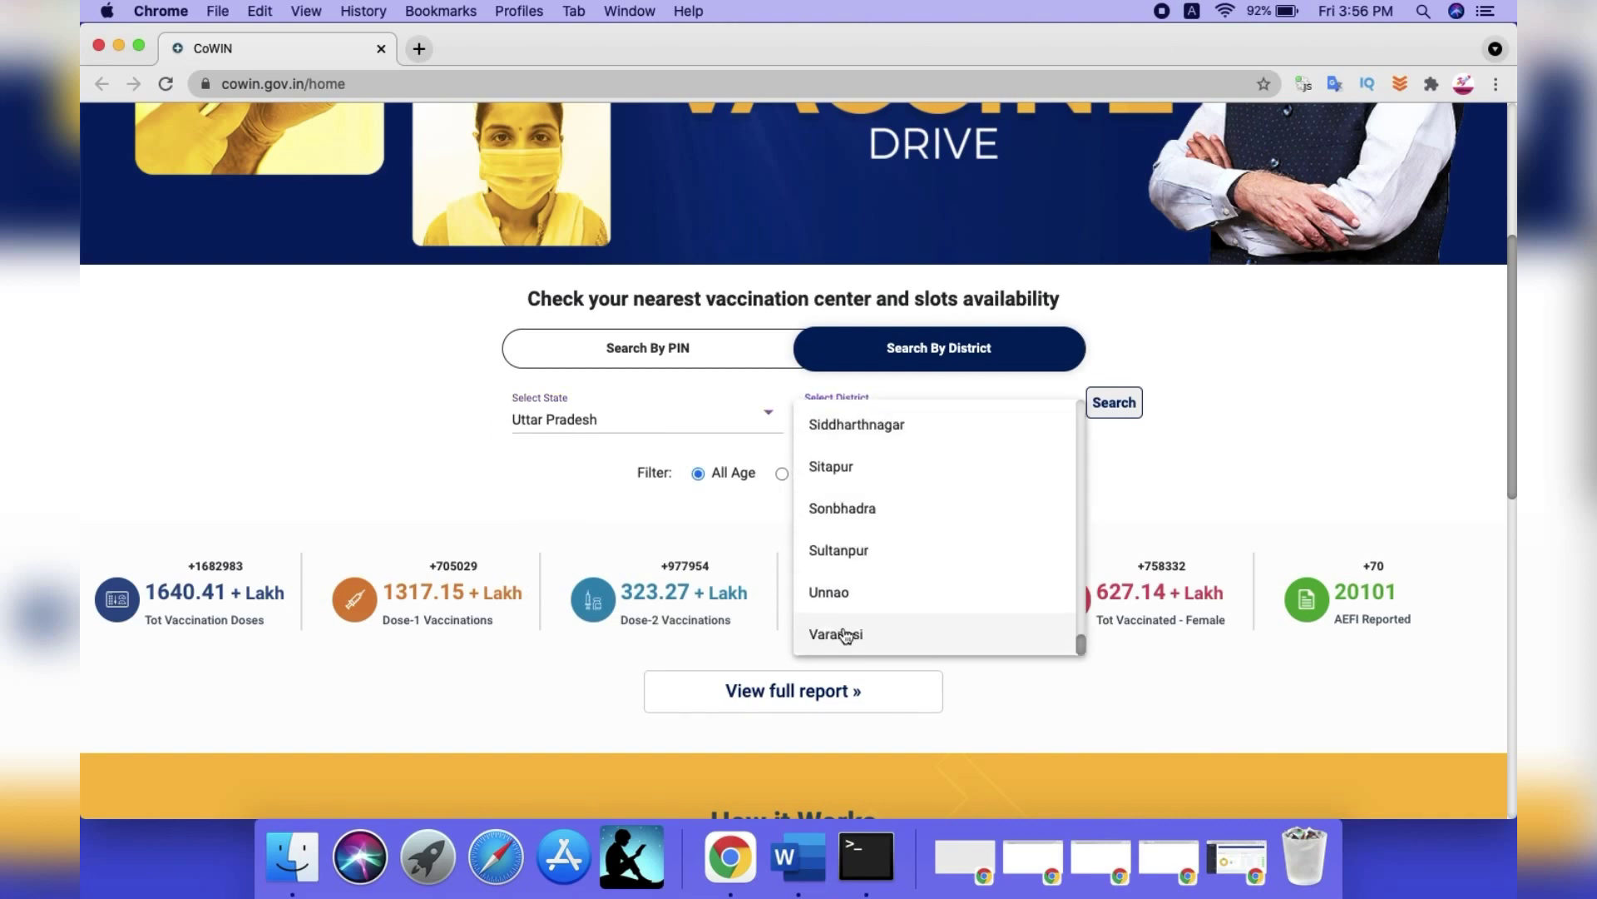
{"action": "left_click", "coordinate": [855, 639]}
{"action": "left_click", "coordinate": [1115, 403]}
{"action": "left_click", "coordinate": [1227, 408]}
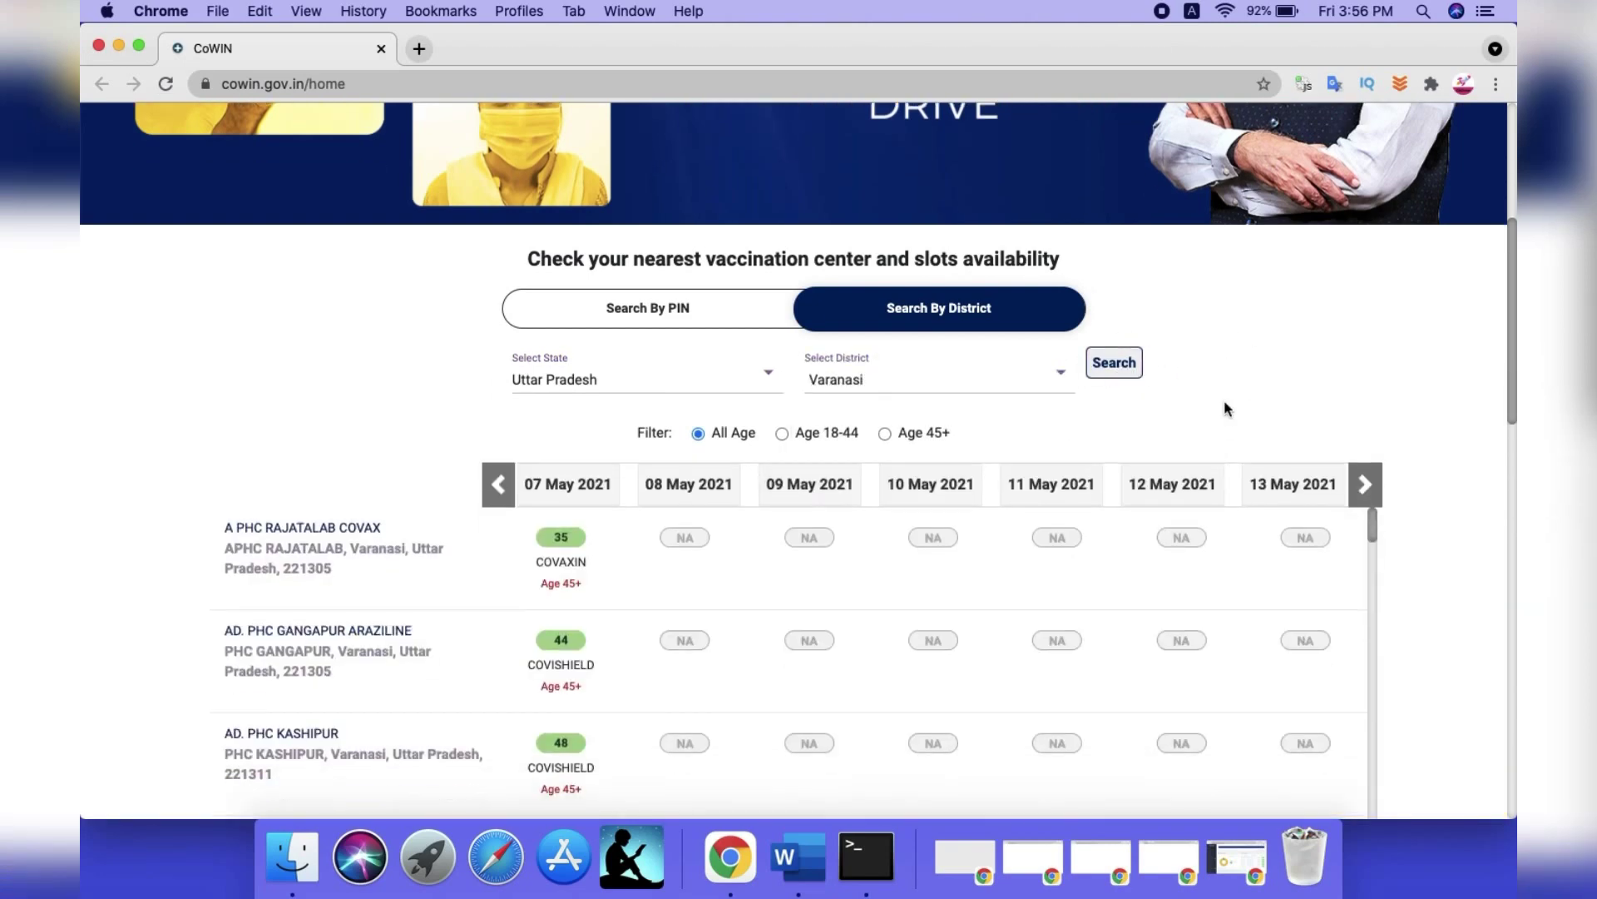
{"action": "scroll", "coordinate": [1224, 407], "scroll_direction": "down", "scroll_amount": 3}
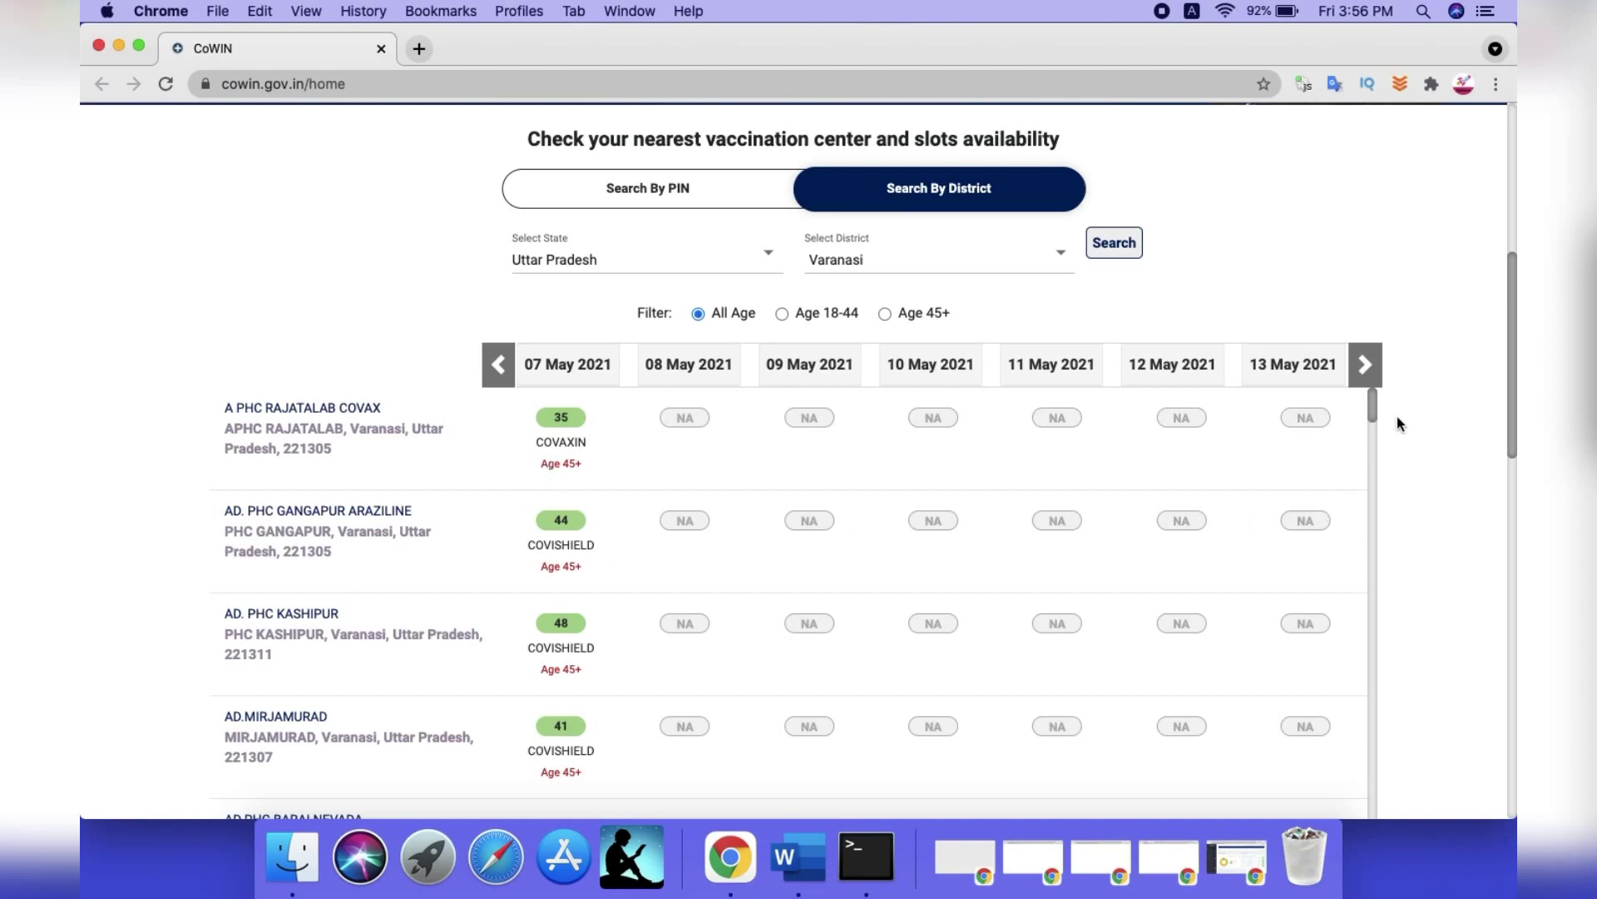
{"action": "left_click_drag", "start_coordinate": [1372, 405], "coordinate": [1413, 429]}
Apply the Age 18-44 filter and scroll through Varanasi's fully Booked centres list
{"action": "left_click", "coordinate": [803, 314]}
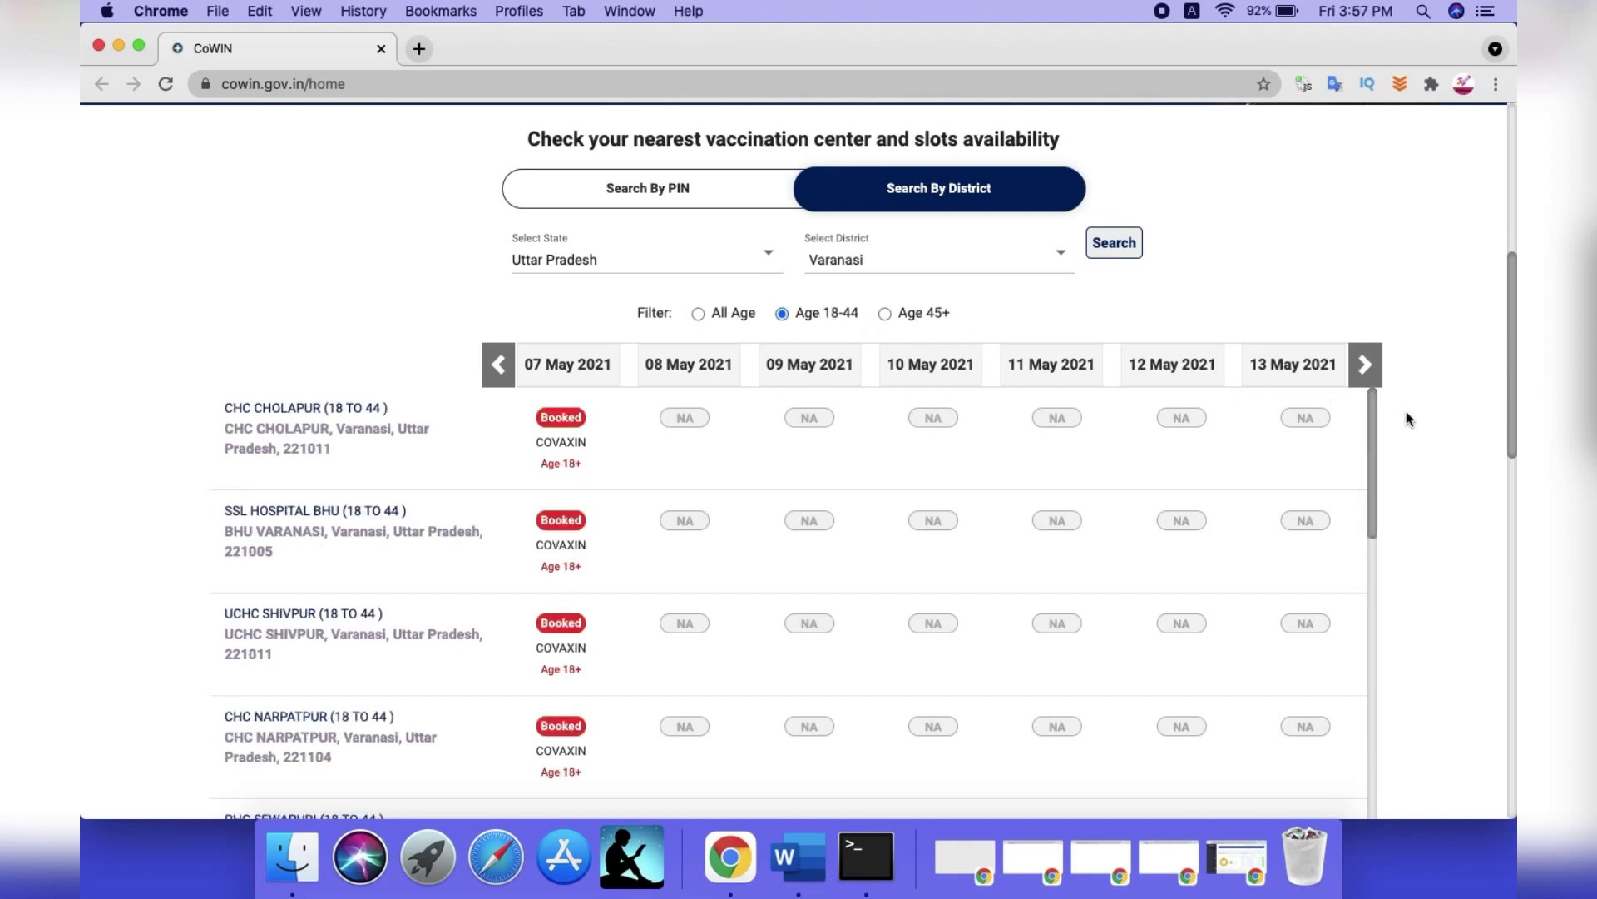
{"action": "mouse_move", "coordinate": [1372, 436]}
{"action": "left_mouse_down"}
{"action": "mouse_move", "coordinate": [1362, 776]}
{"action": "mouse_move", "coordinate": [1376, 414]}
{"action": "left_mouse_up"}
{"action": "scroll", "coordinate": [1388, 386], "scroll_direction": "down", "scroll_amount": 3}
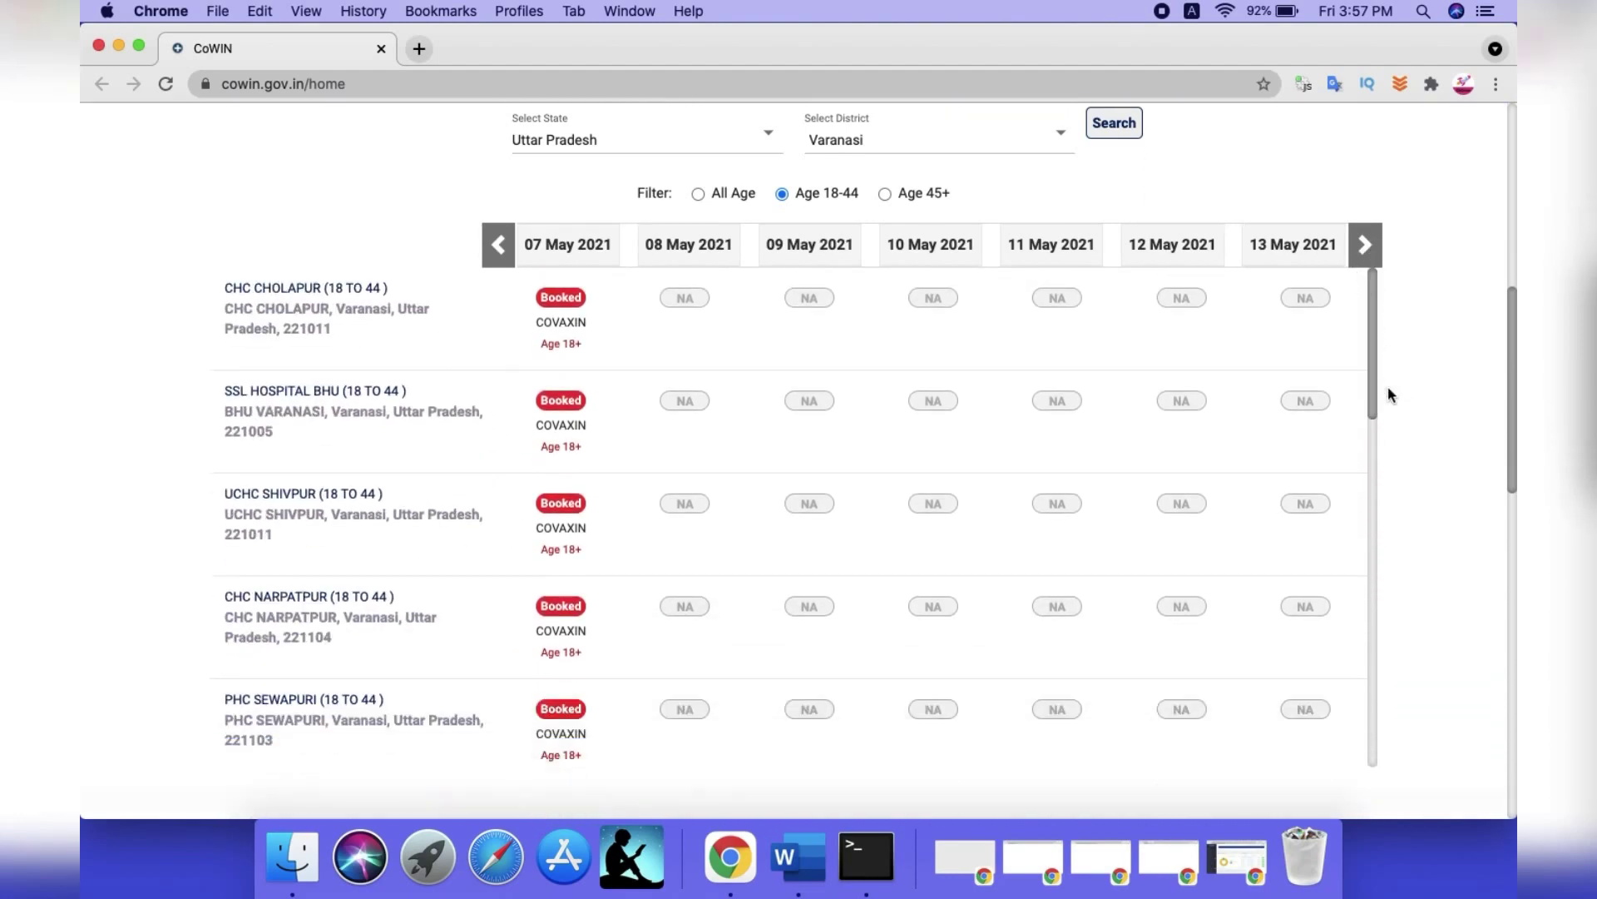
{"action": "scroll", "coordinate": [1388, 394], "scroll_direction": "up", "scroll_amount": 1}
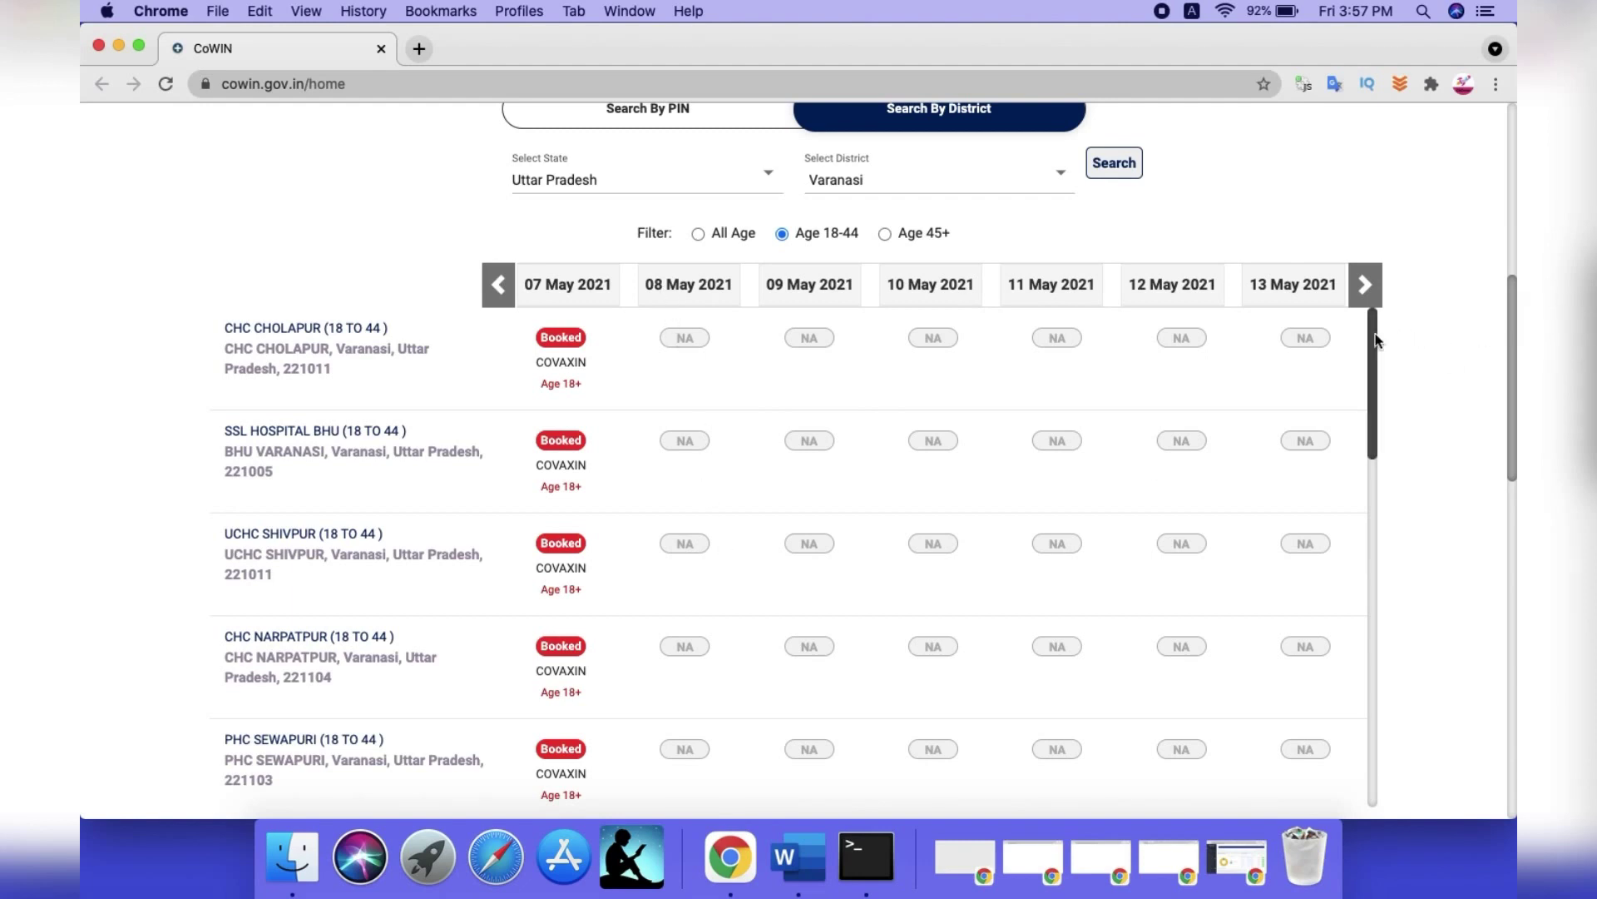
{"action": "left_click_drag", "start_coordinate": [1377, 340], "coordinate": [1444, 328]}
{"action": "scroll", "coordinate": [1443, 327], "scroll_direction": "down", "scroll_amount": 10}
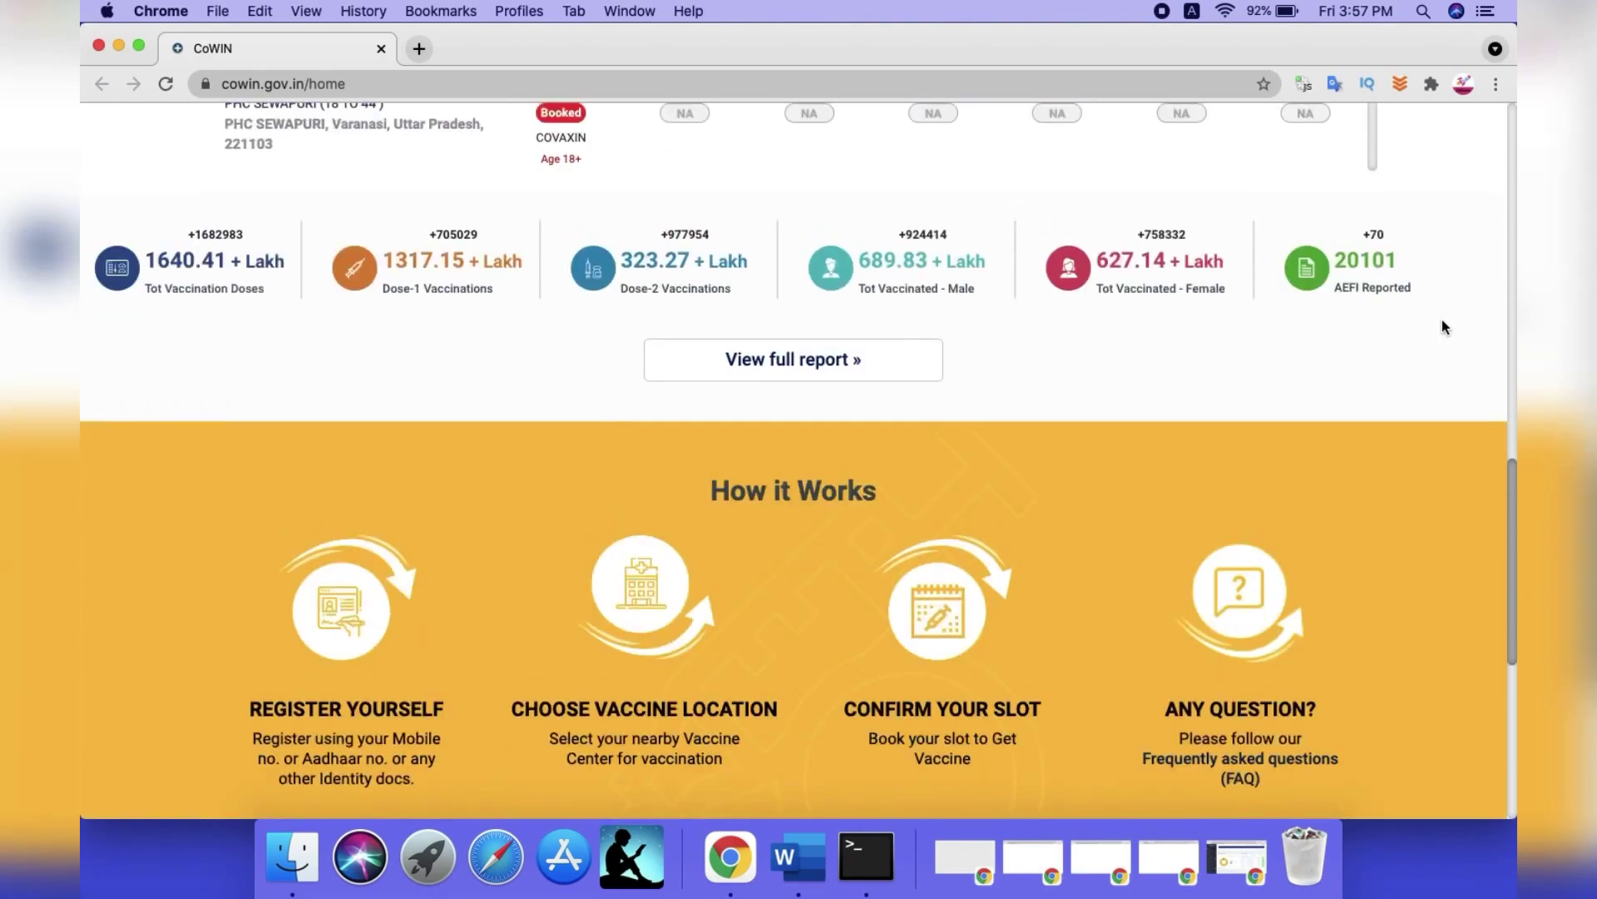
{"action": "scroll", "coordinate": [1444, 327], "scroll_direction": "up", "scroll_amount": 10}
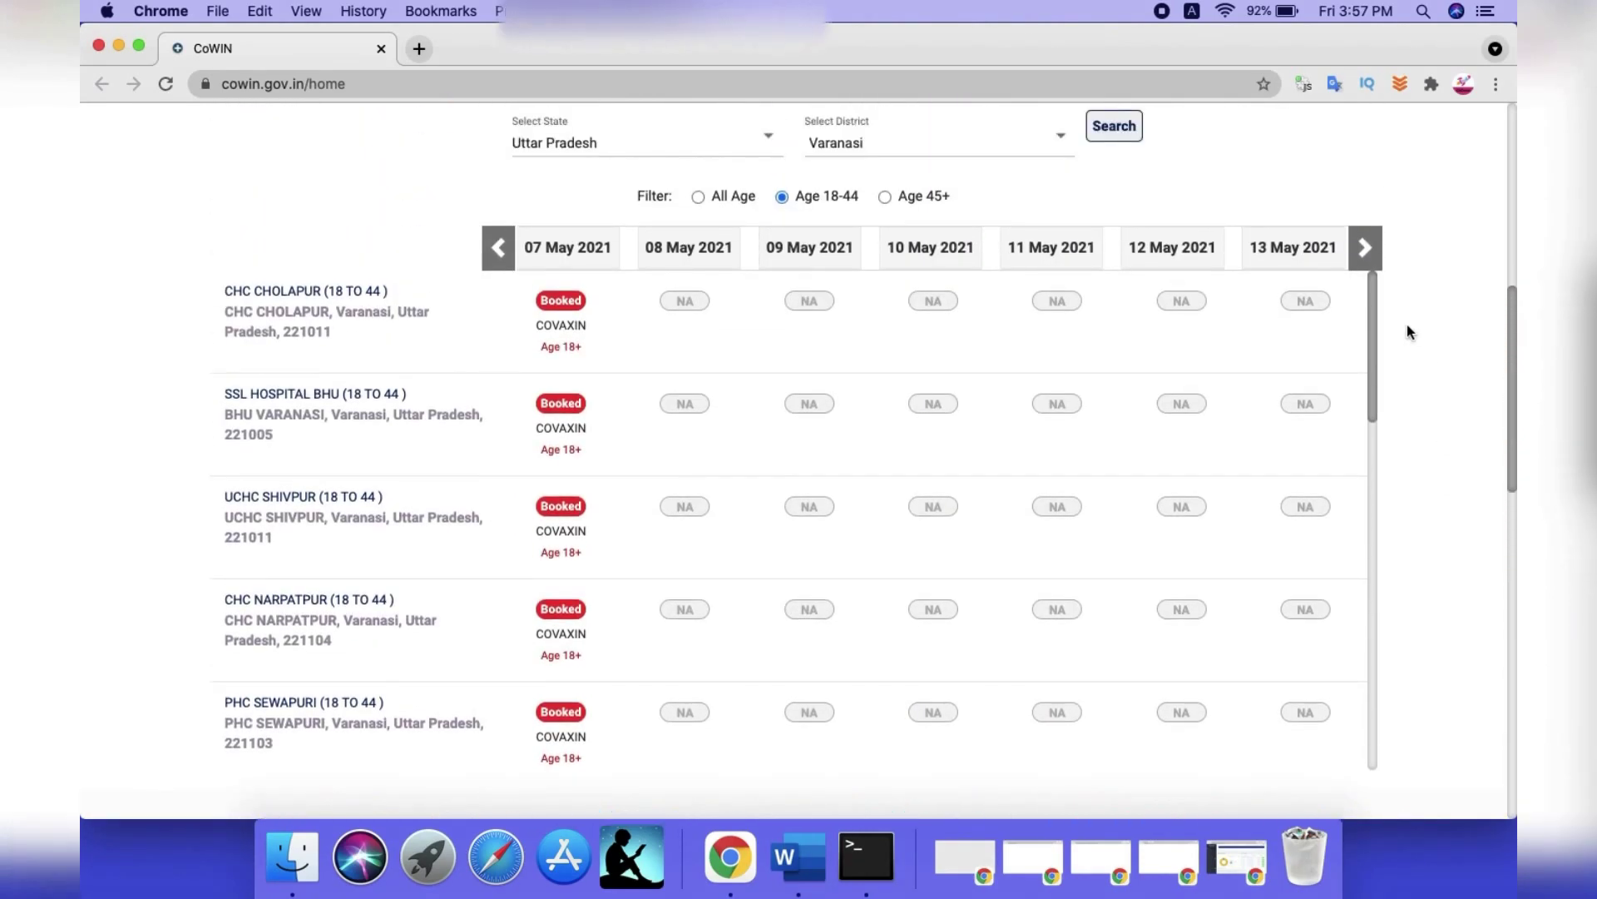
{"action": "scroll", "coordinate": [1408, 321], "scroll_direction": "up", "scroll_amount": 4}
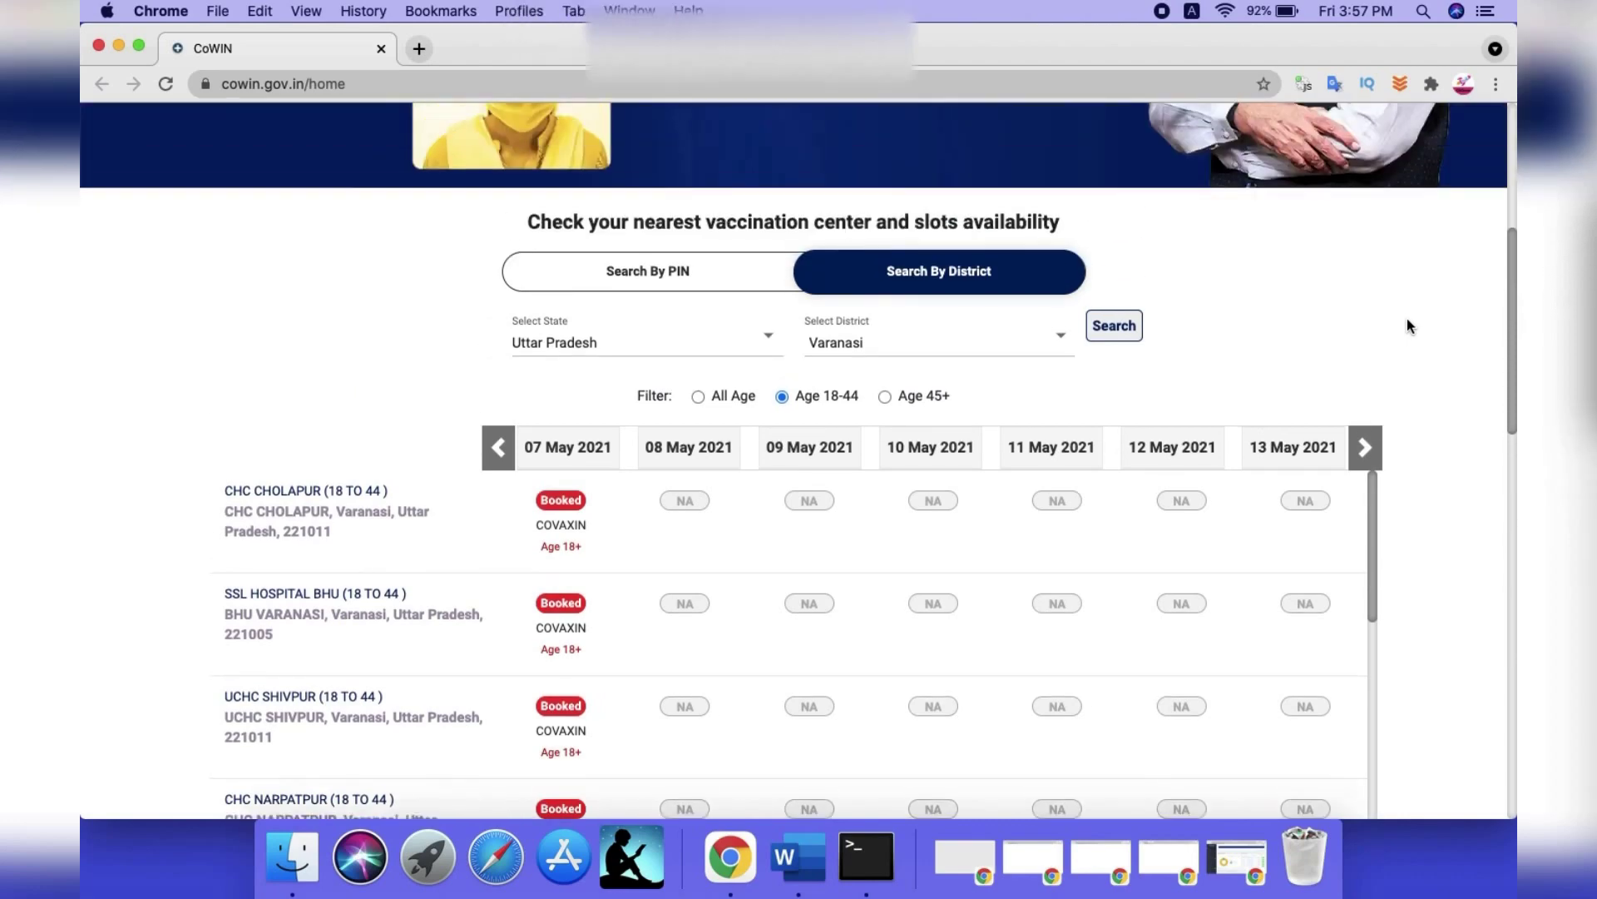
{"action": "scroll", "coordinate": [1406, 320], "scroll_direction": "up", "scroll_amount": 8}
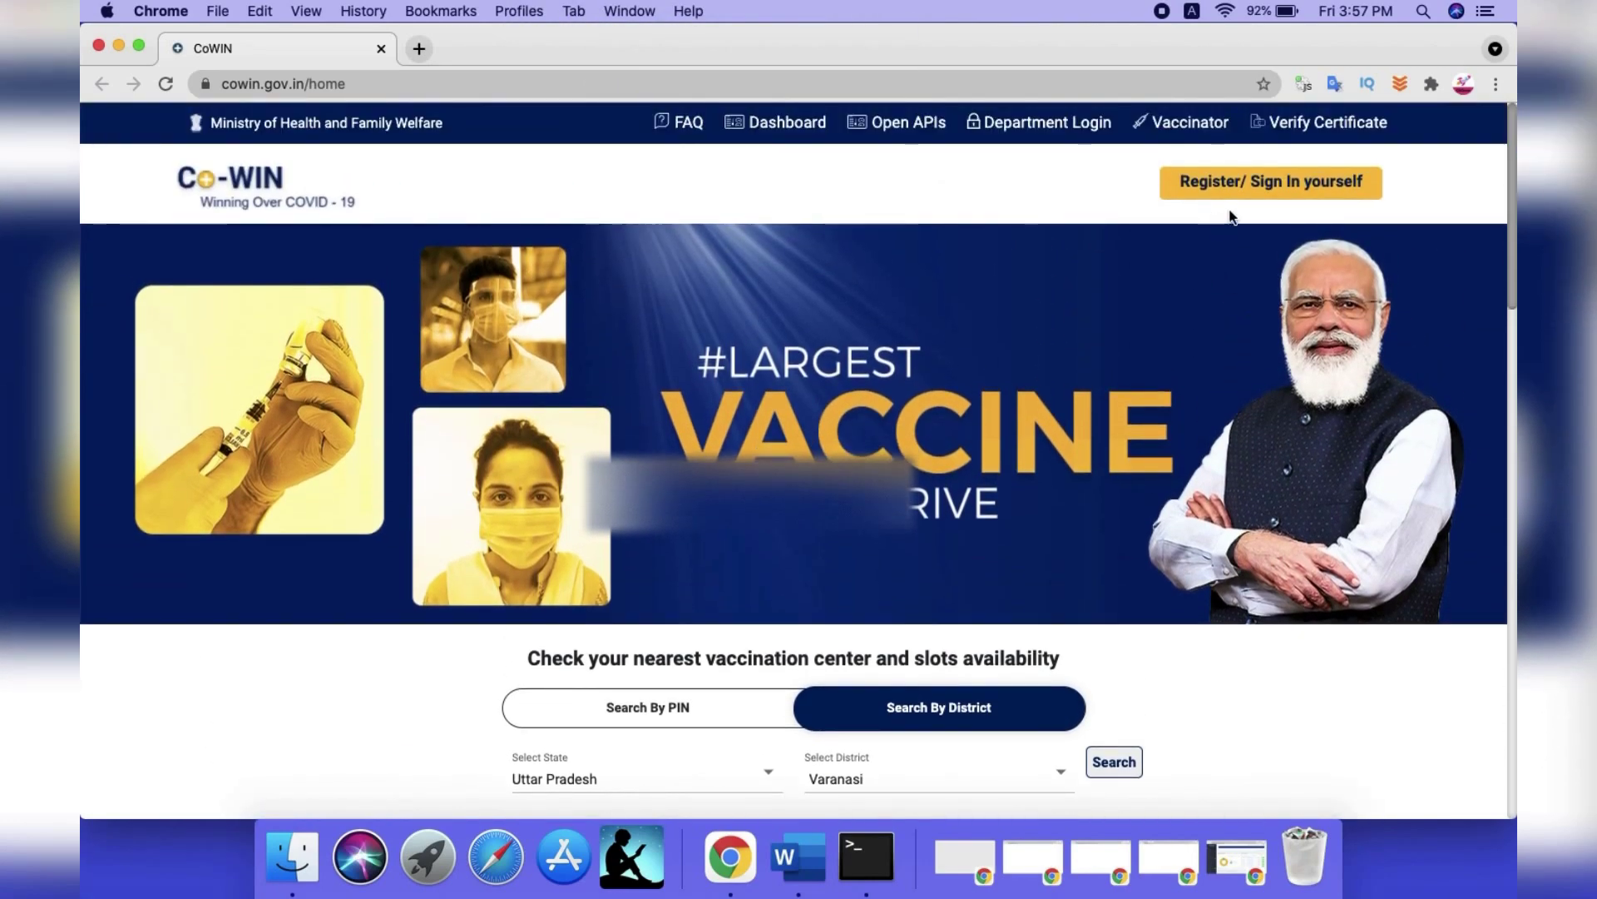
Open Register/Sign In, enter the account's mobile number, and request an OTP
{"action": "left_click", "coordinate": [1247, 196]}
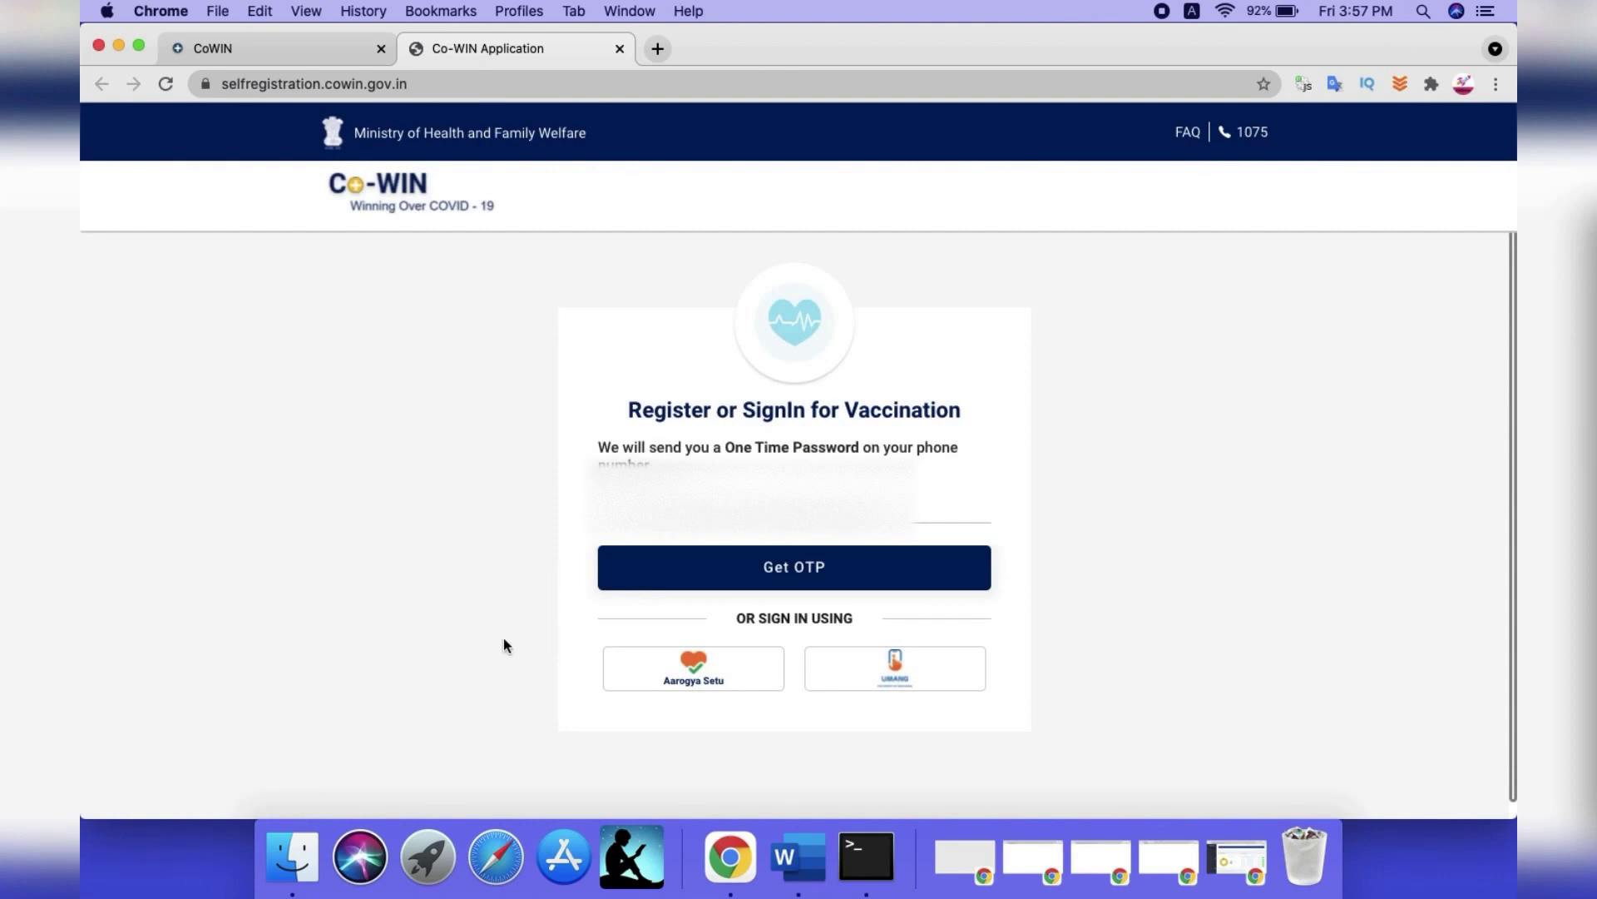
{"action": "type", "text": "9876543210"}
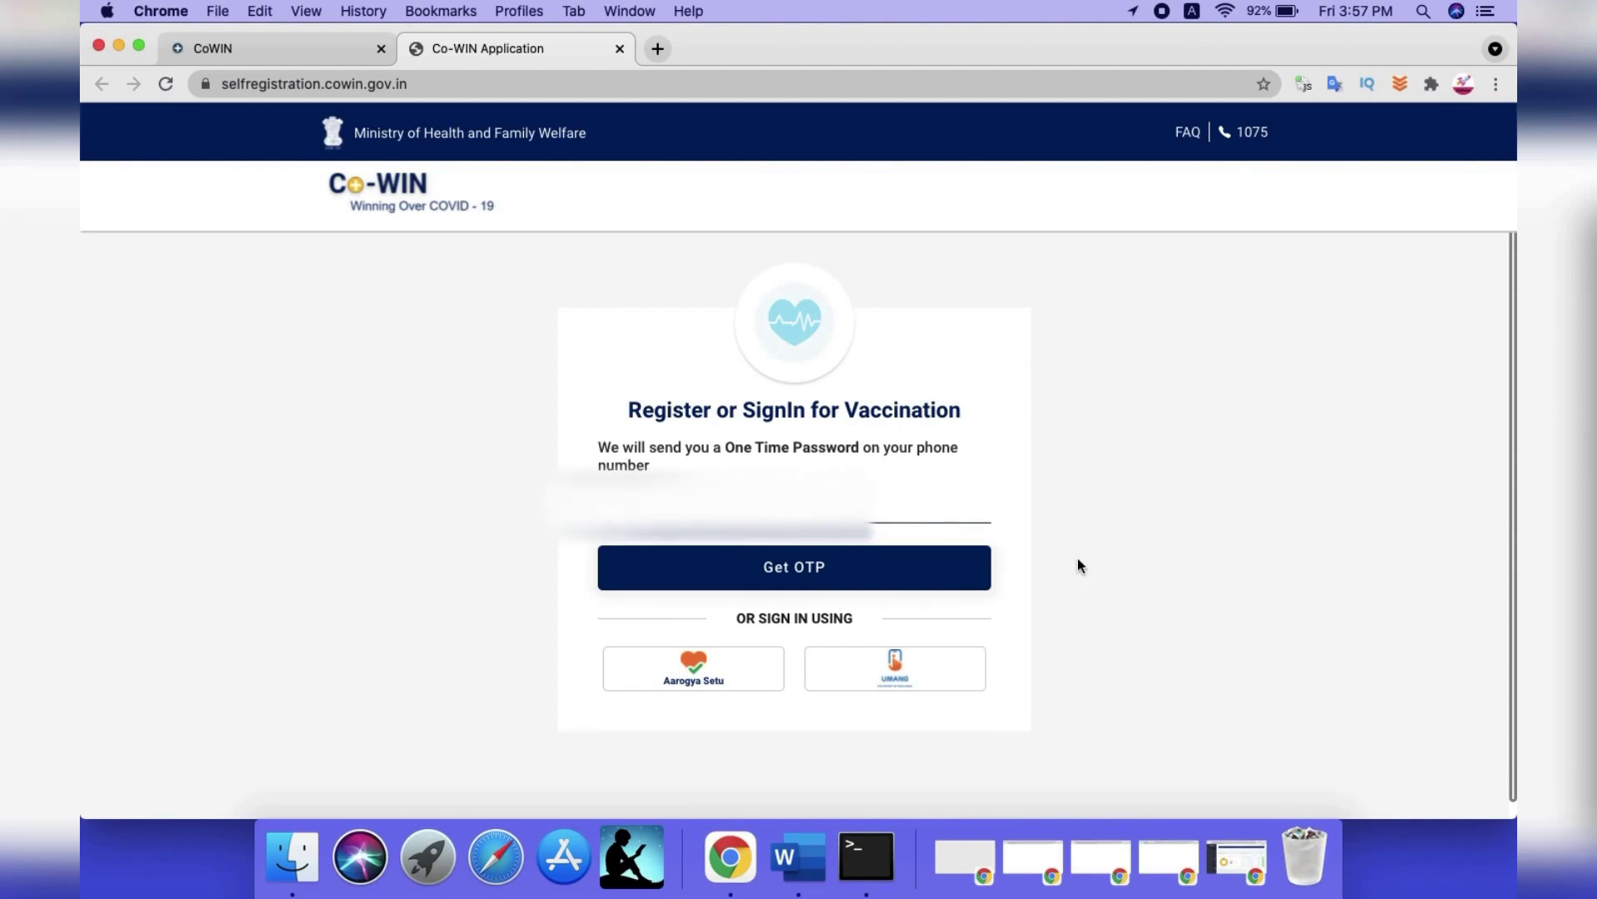
{"action": "left_click", "coordinate": [807, 577]}
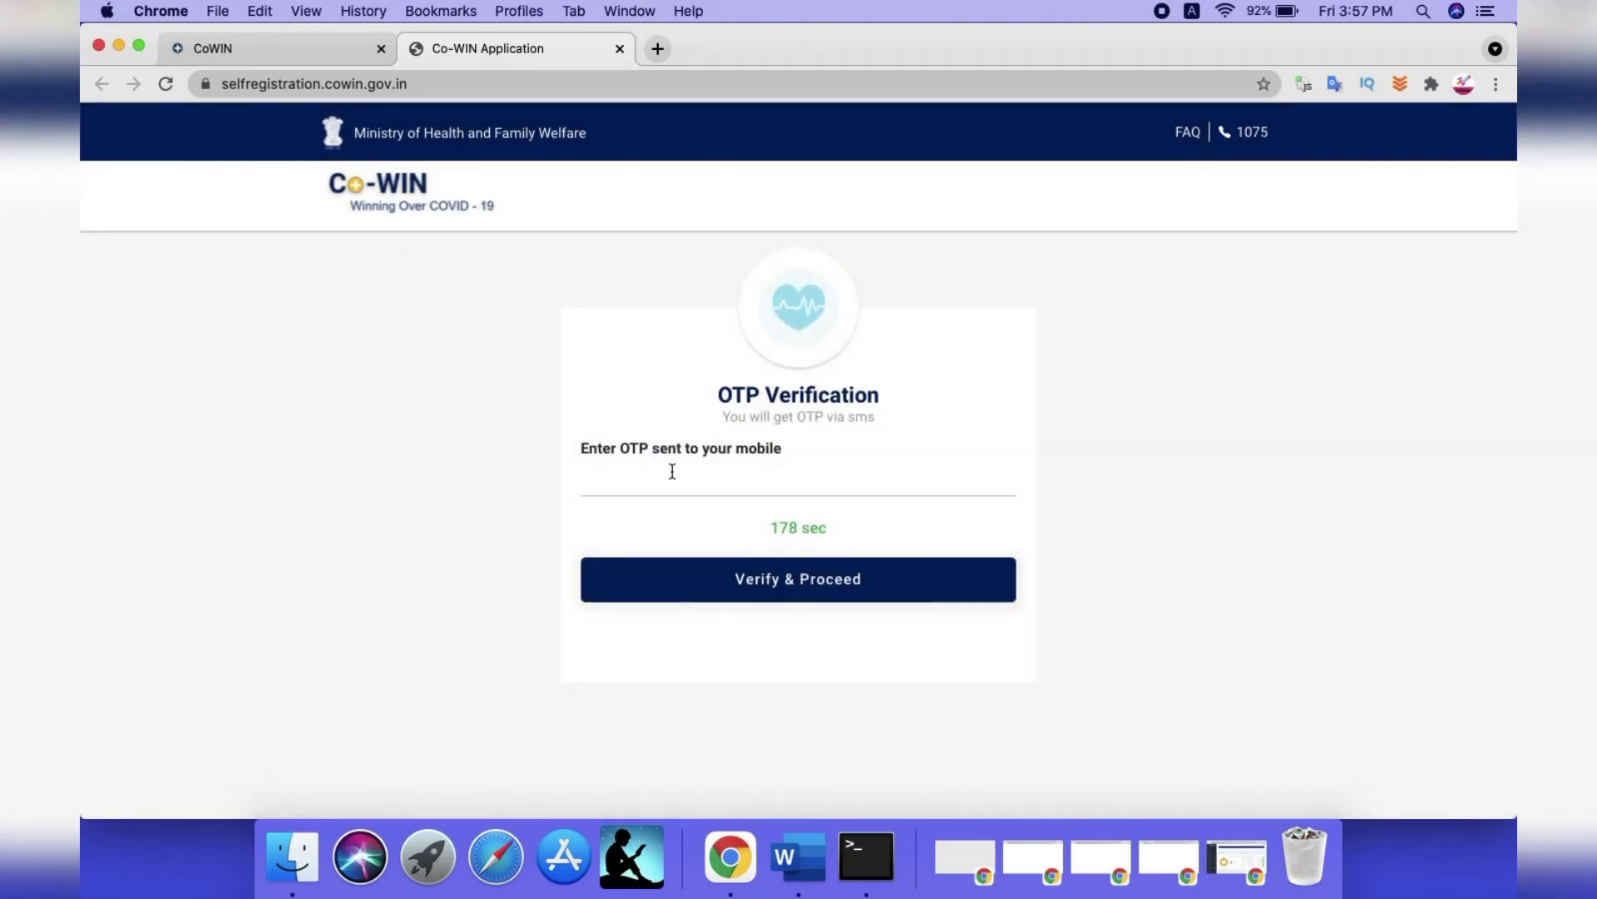
Enter the OTP received by SMS into the verification field
{"action": "left_click", "coordinate": [672, 471]}
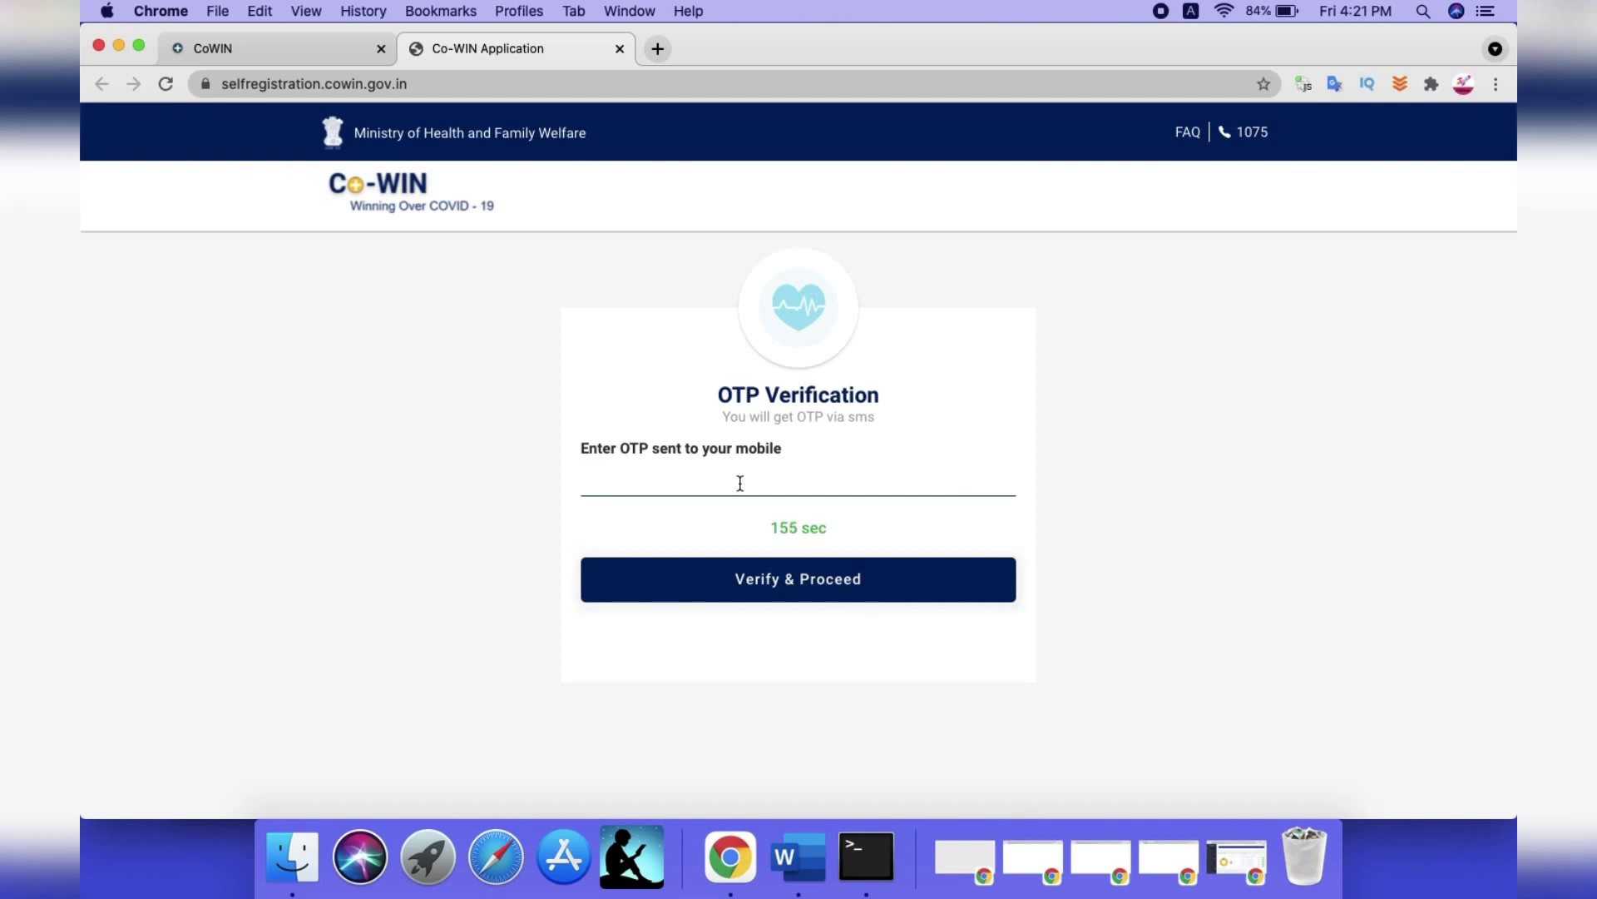
Verify the OTP and scroll through the Account Details dashboard's beneficiary list
{"action": "left_click", "coordinate": [738, 580]}
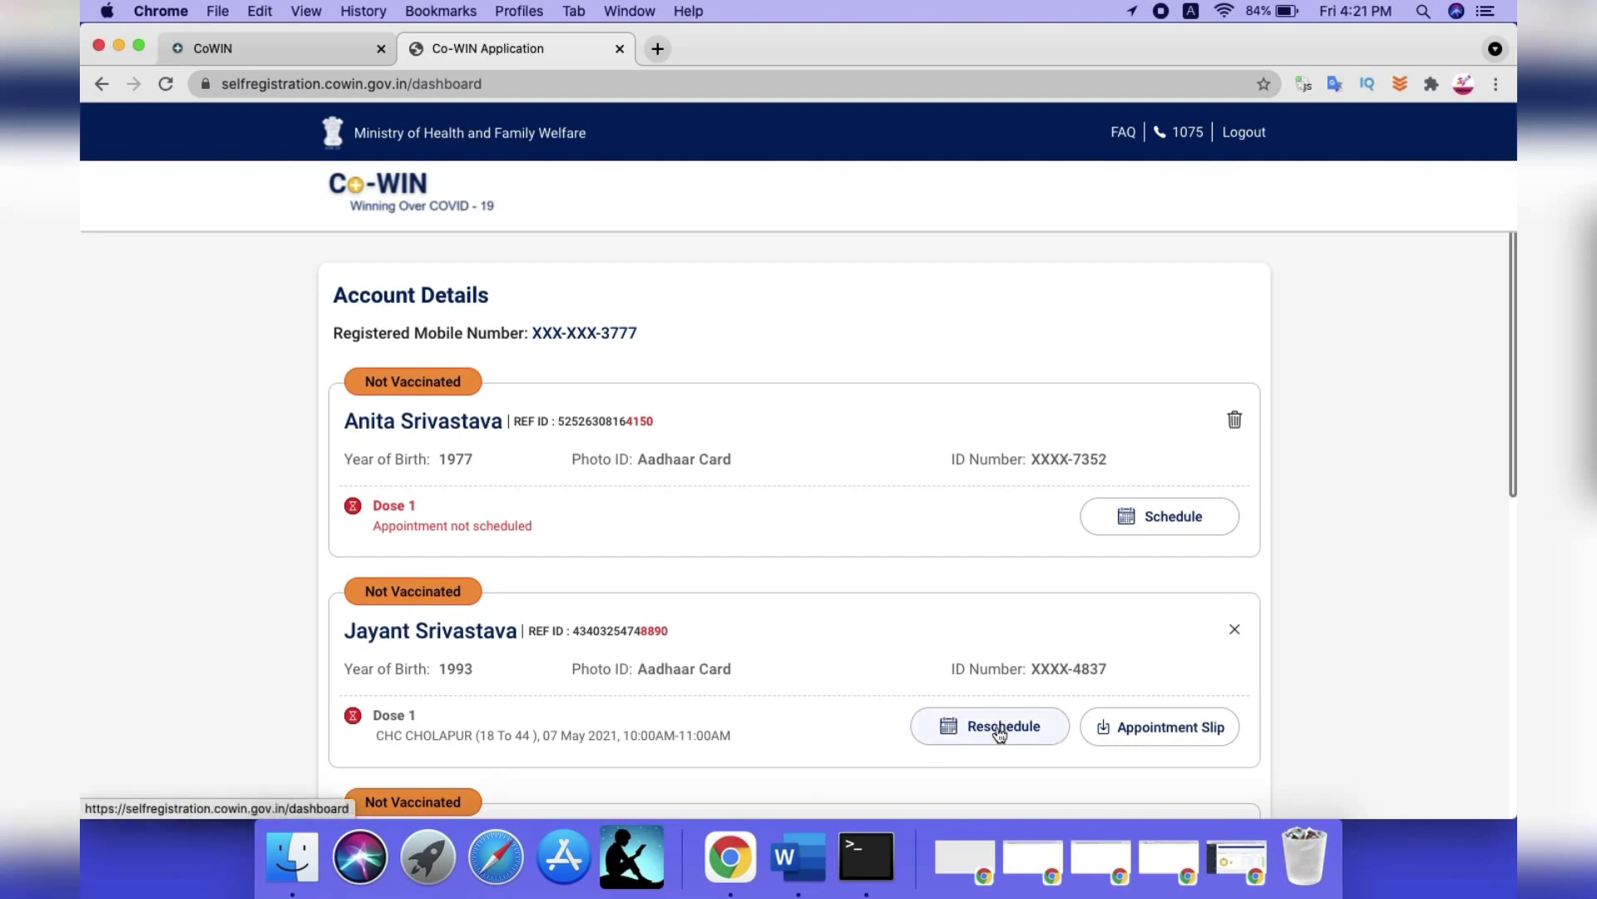
{"action": "scroll", "coordinate": [1334, 591], "scroll_direction": "down", "scroll_amount": 7}
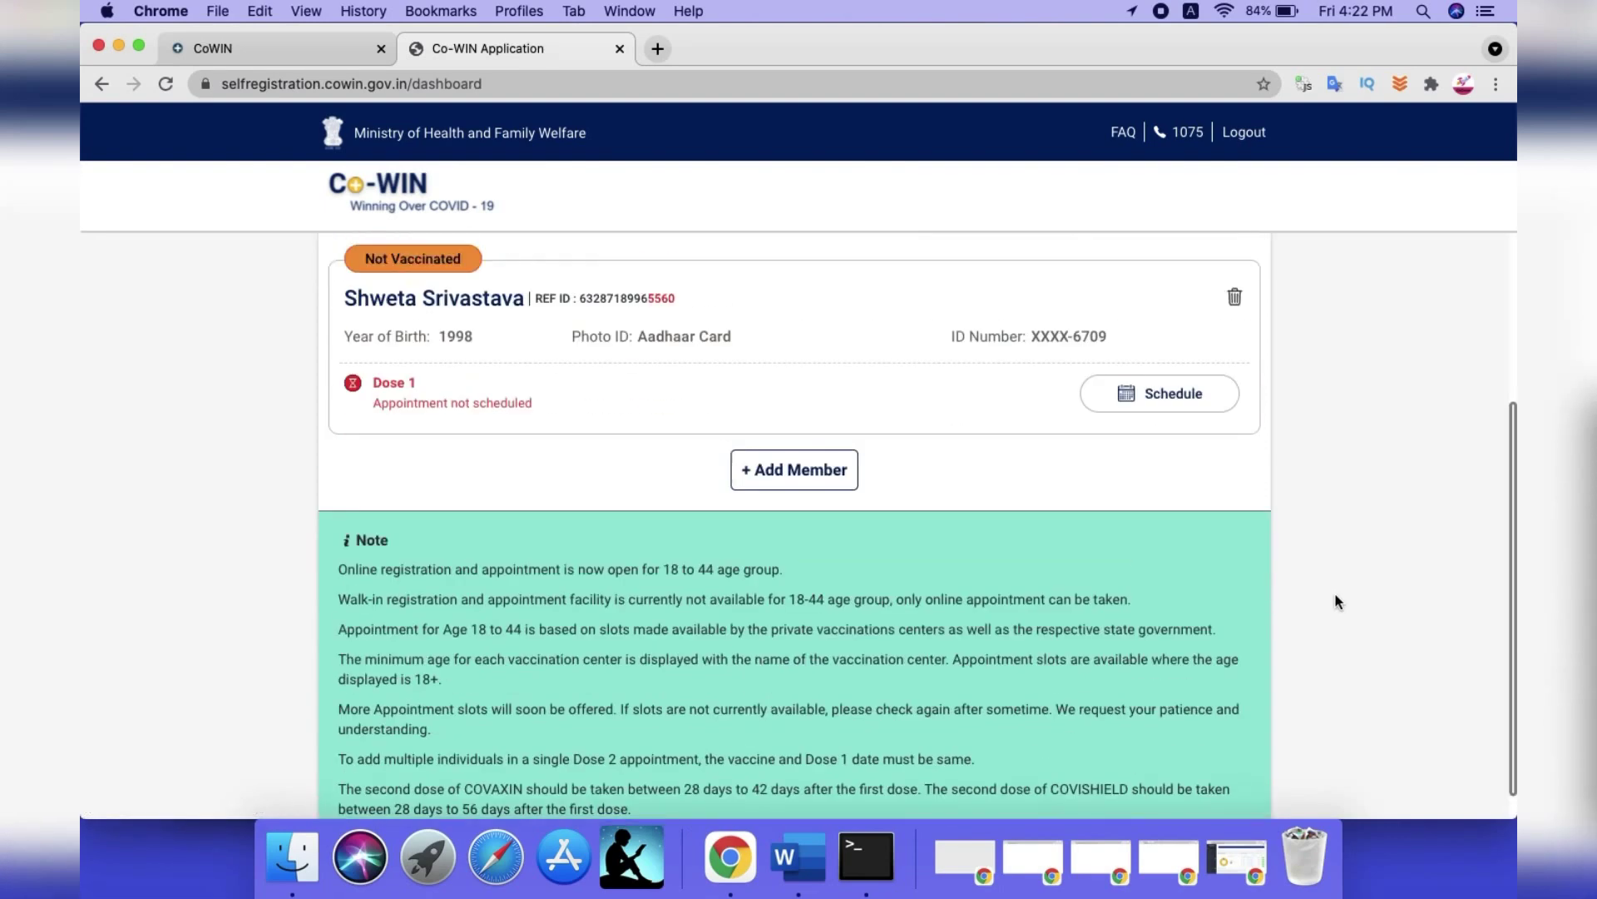
{"action": "scroll", "coordinate": [1334, 592], "scroll_direction": "up", "scroll_amount": 4}
{"action": "scroll", "coordinate": [1336, 600], "scroll_direction": "up", "scroll_amount": 3}
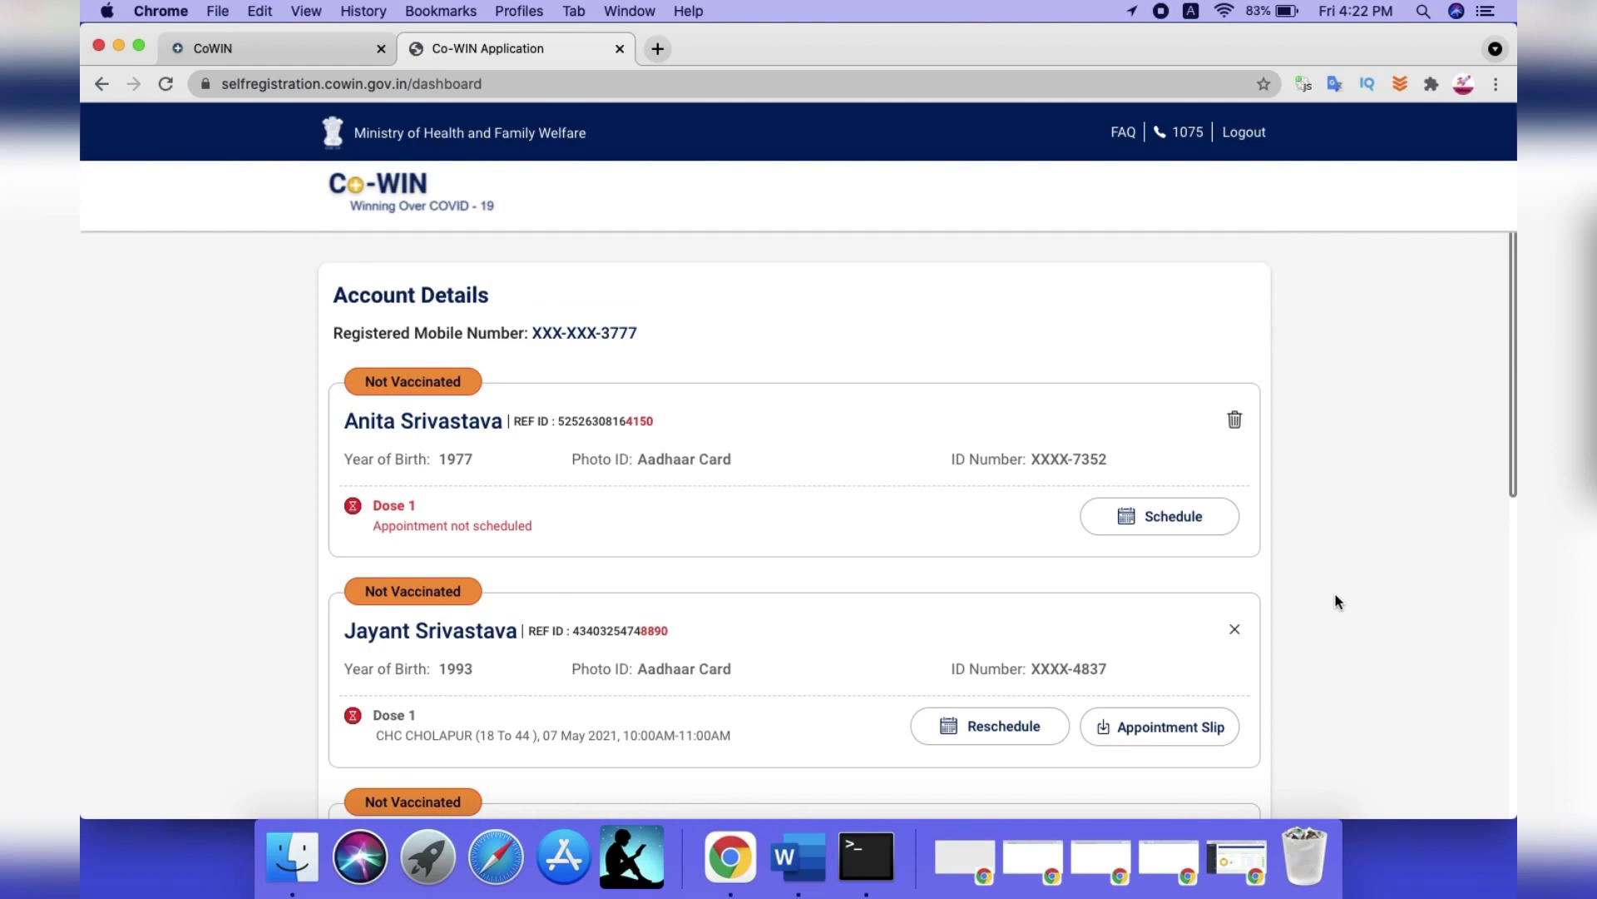
Reschedule the appointment by searching slots by district for Uttar Pradesh, Varanasi
{"action": "left_click", "coordinate": [983, 728]}
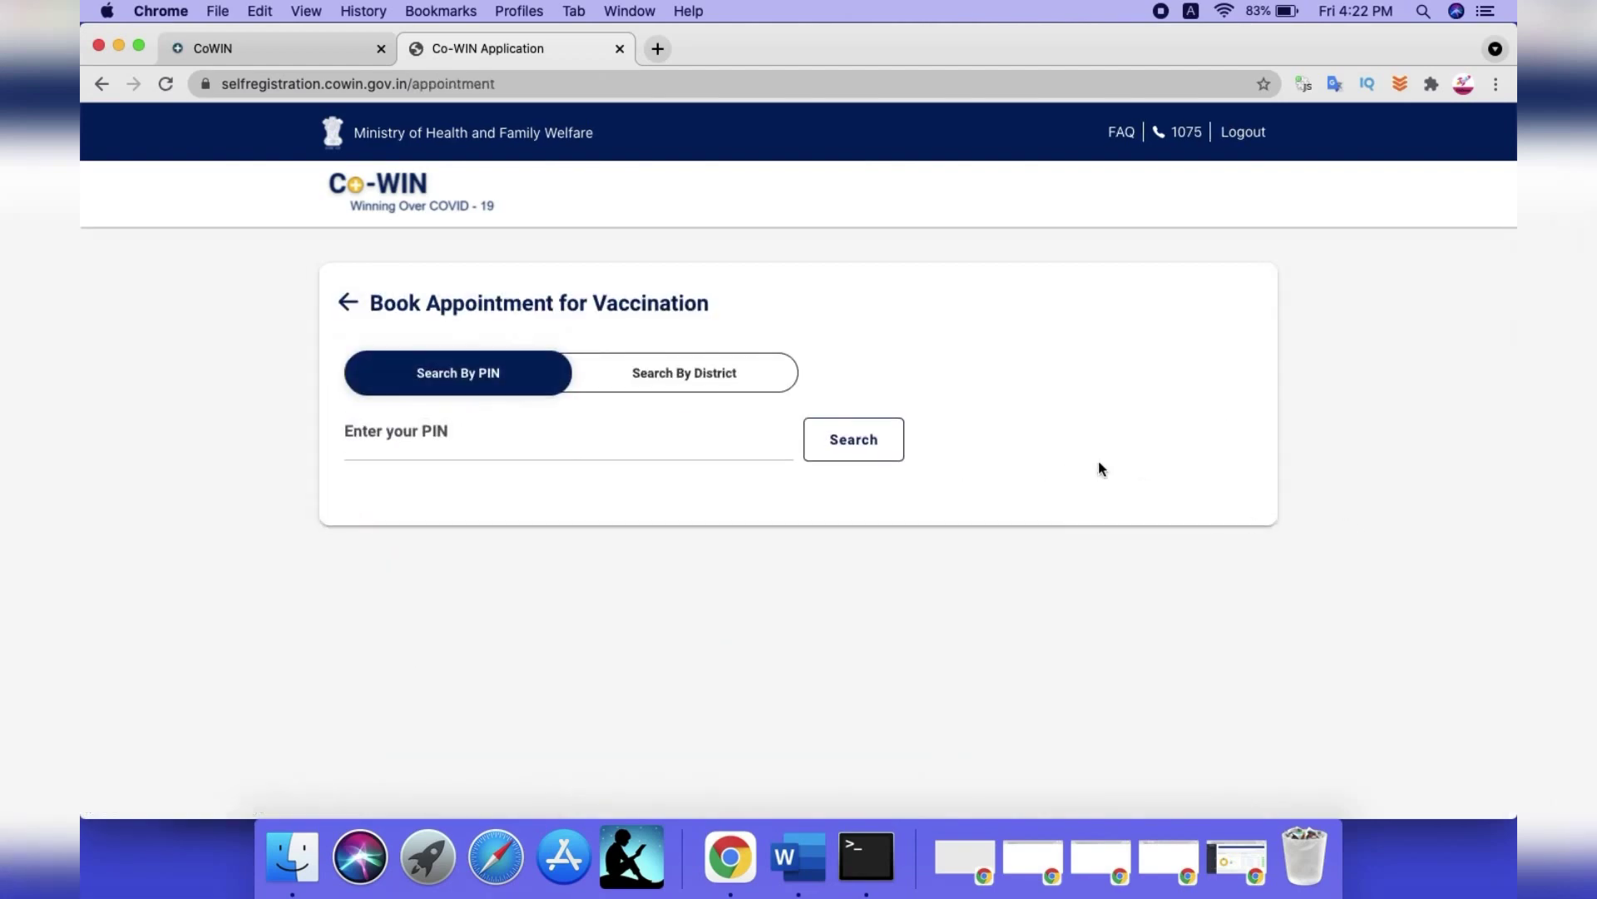
{"action": "left_click", "coordinate": [699, 389]}
{"action": "left_click", "coordinate": [552, 462]}
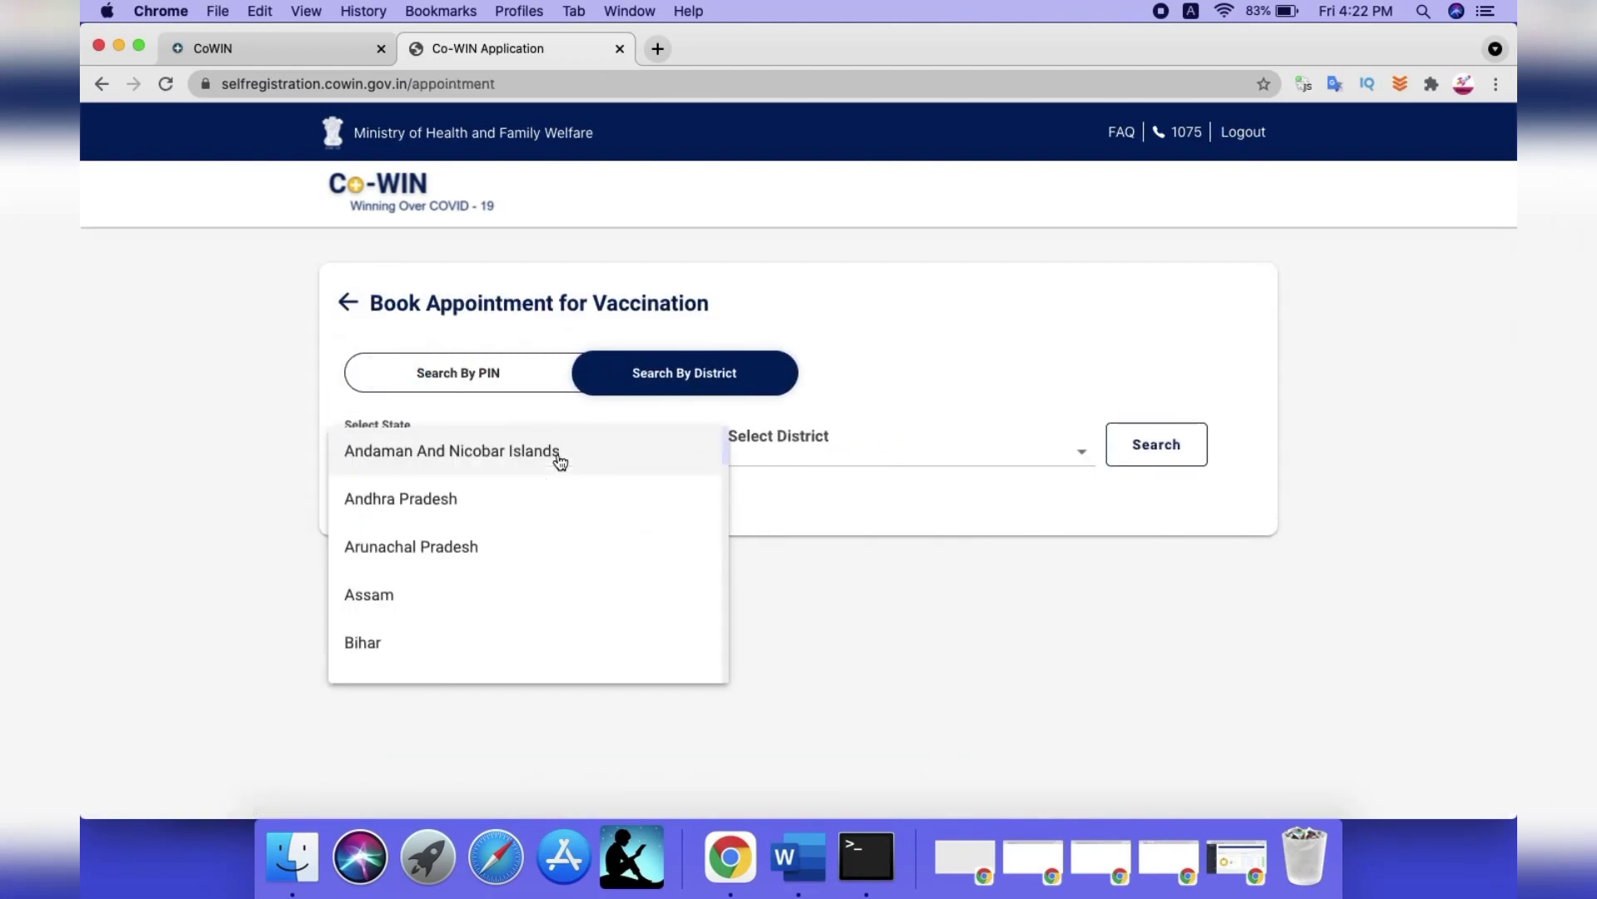
{"action": "scroll", "coordinate": [552, 455], "scroll_direction": "down", "scroll_amount": 10}
{"action": "left_click", "coordinate": [432, 654]}
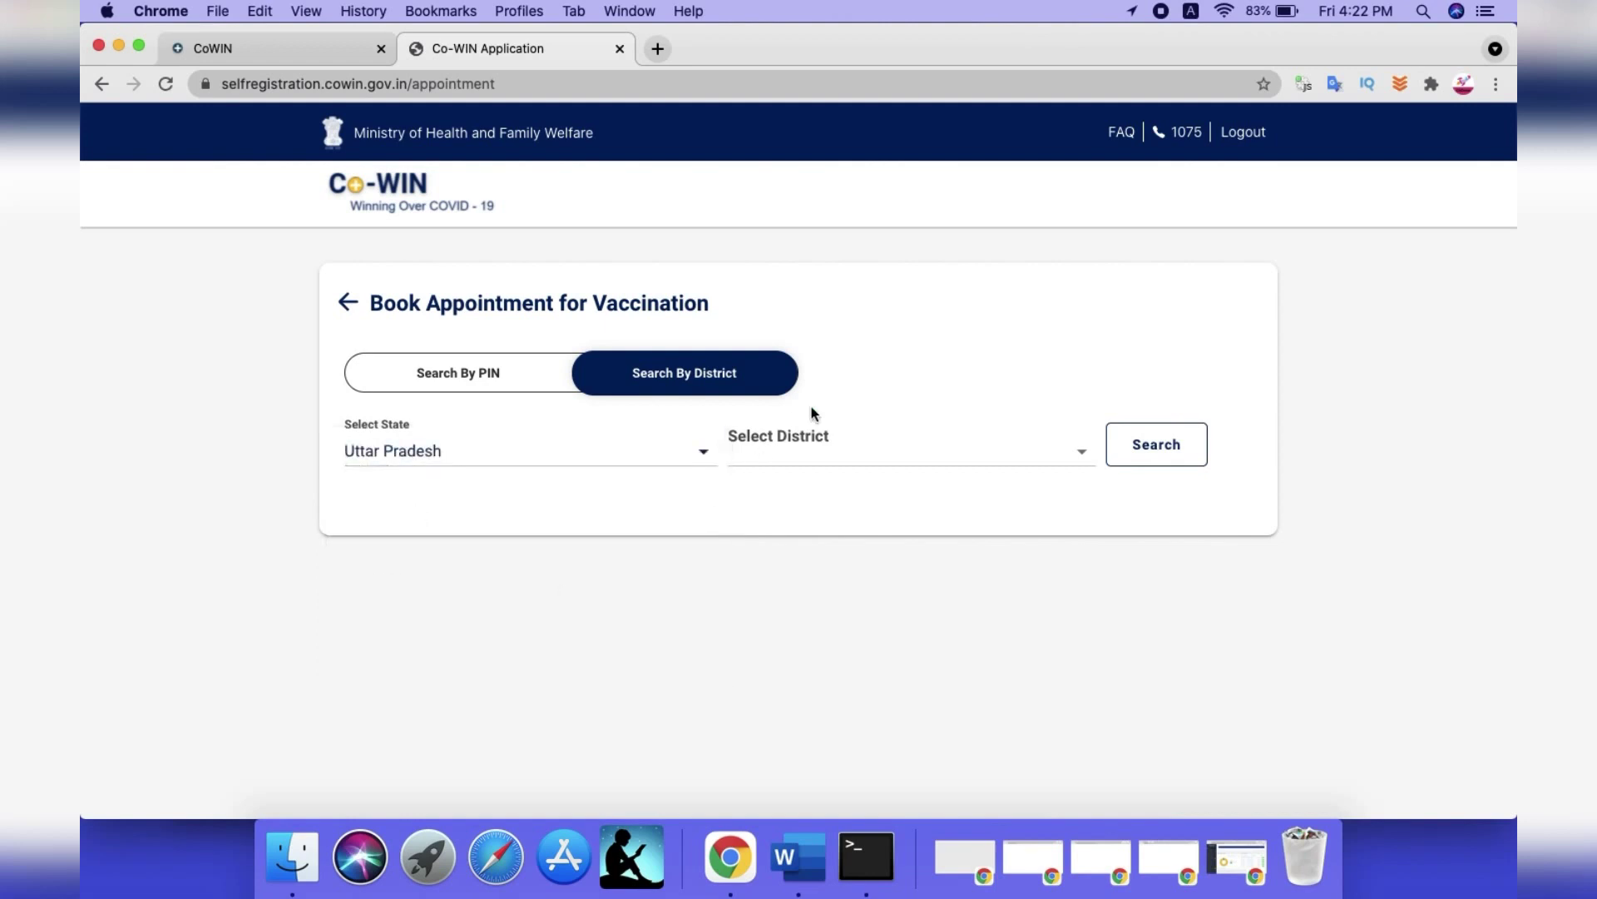
{"action": "left_click", "coordinate": [822, 450]}
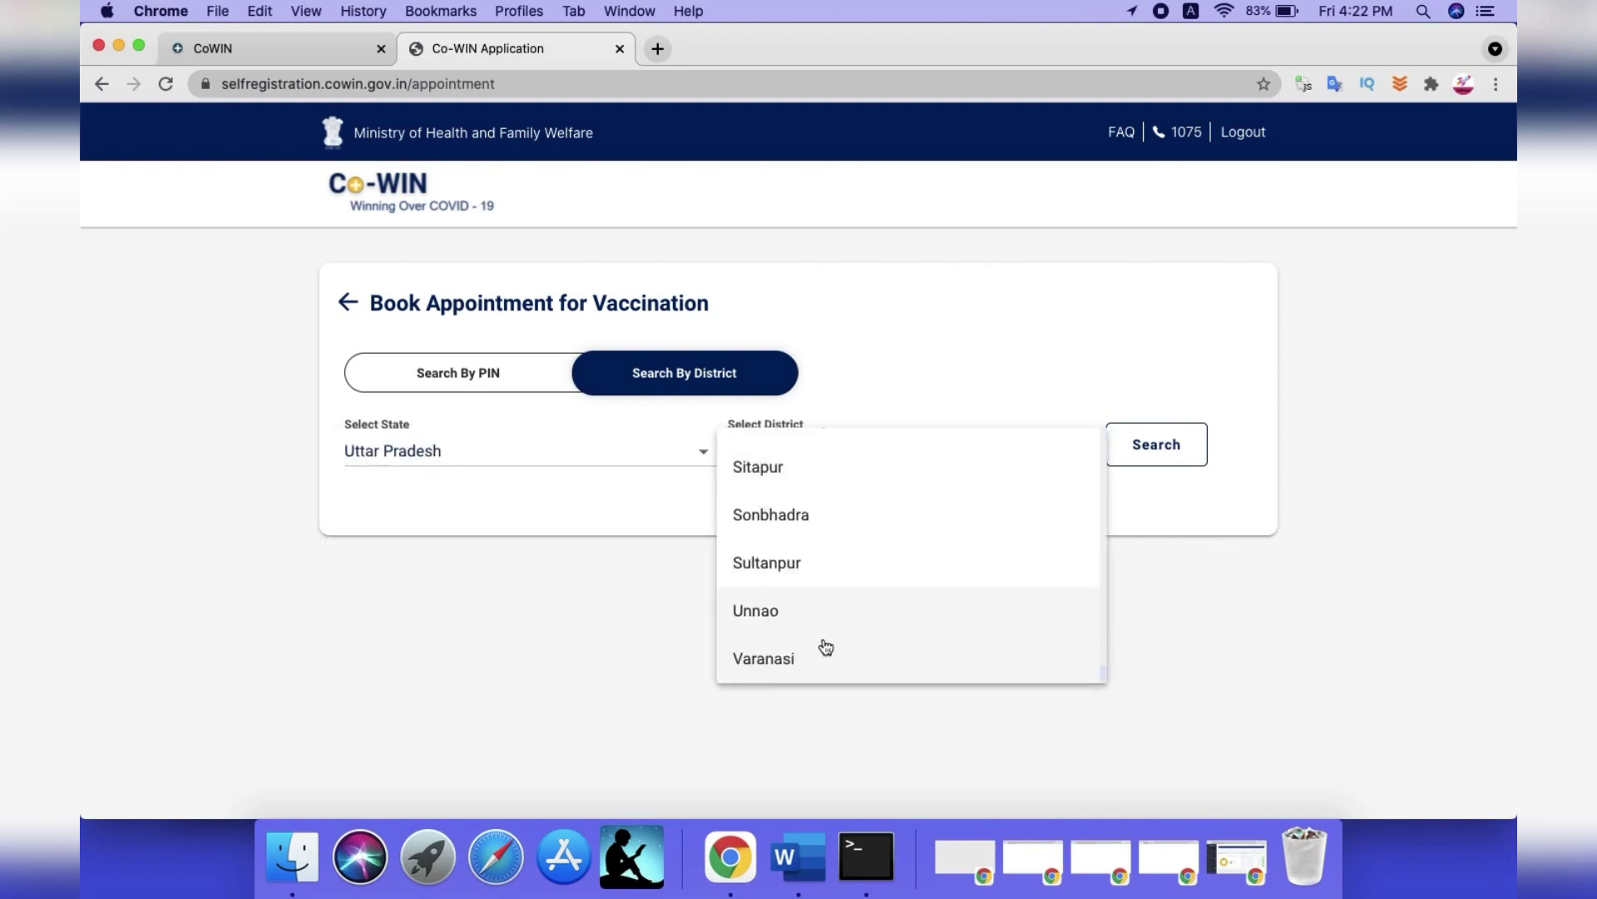
{"action": "left_click", "coordinate": [825, 657]}
{"action": "left_click", "coordinate": [1164, 457]}
{"action": "left_click", "coordinate": [1368, 432]}
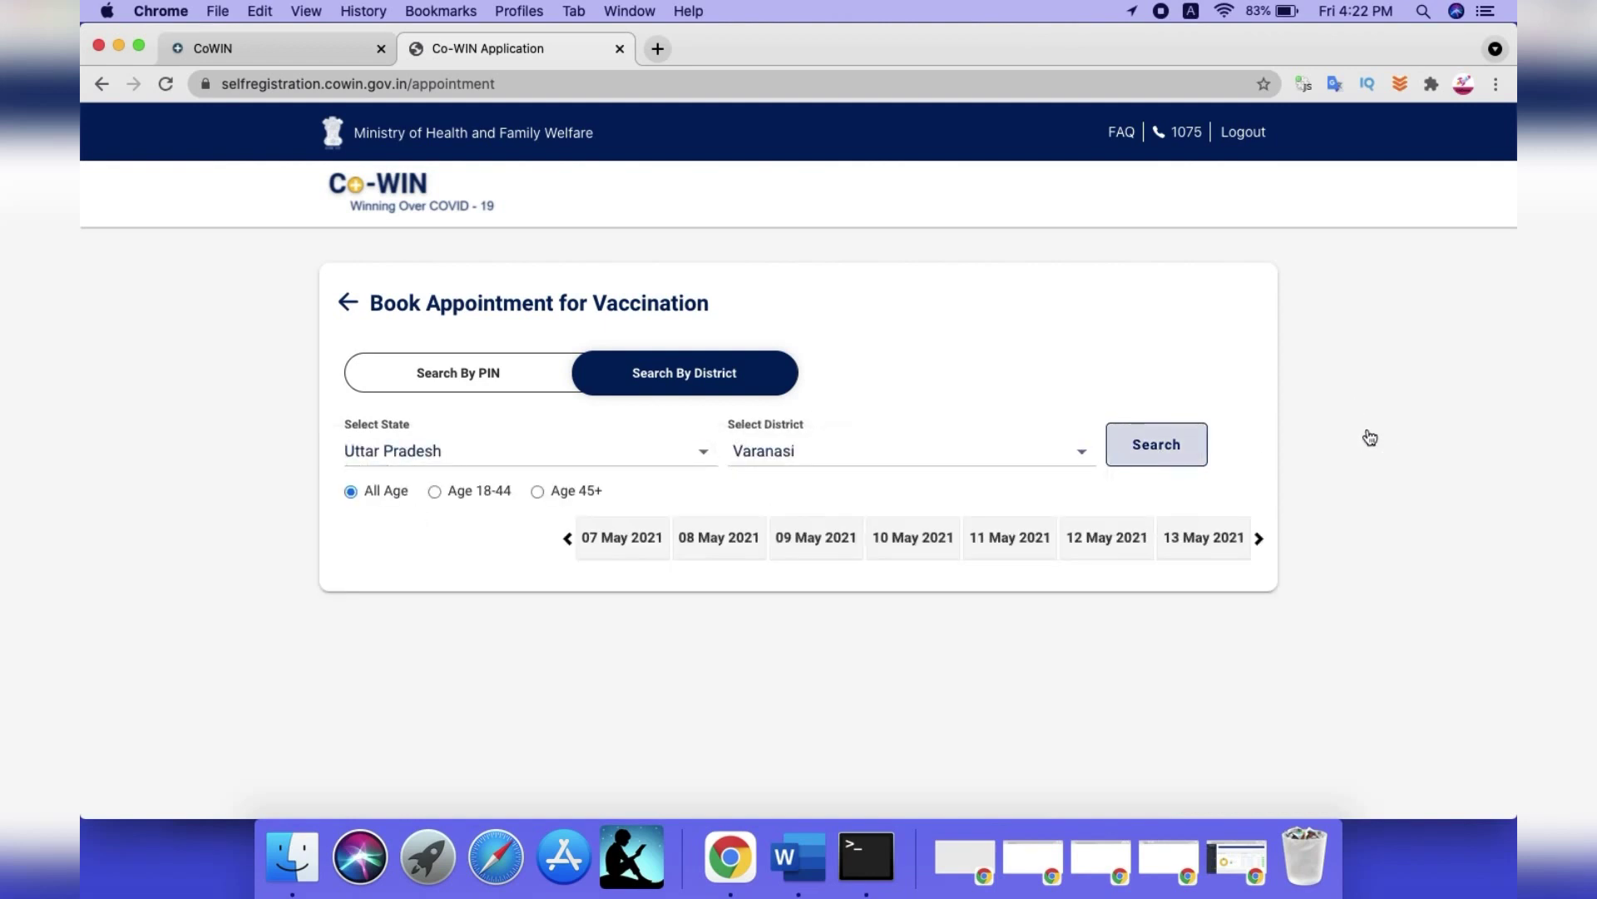
Filter to Age 18-44 and scroll the Varanasi results showing every Covaxin slot Booked
{"action": "scroll", "coordinate": [1369, 432], "scroll_direction": "down", "scroll_amount": 1}
{"action": "left_click", "coordinate": [474, 418]}
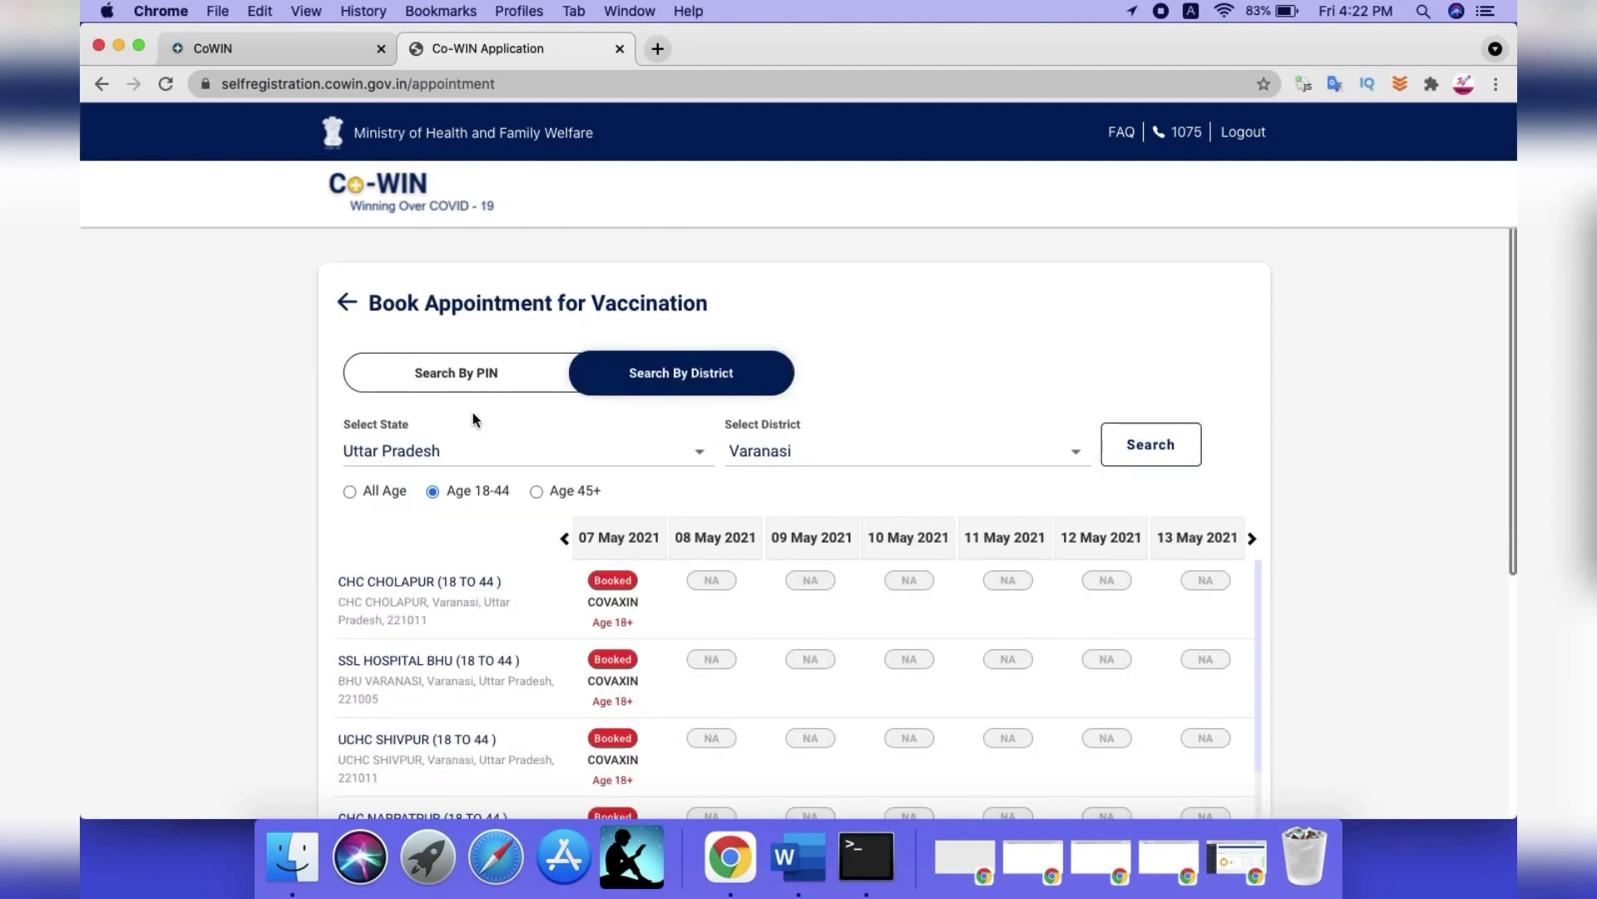
{"action": "left_click_drag", "start_coordinate": [1257, 585], "coordinate": [1258, 724]}
{"action": "scroll", "coordinate": [1359, 612], "scroll_direction": "down", "scroll_amount": 5}
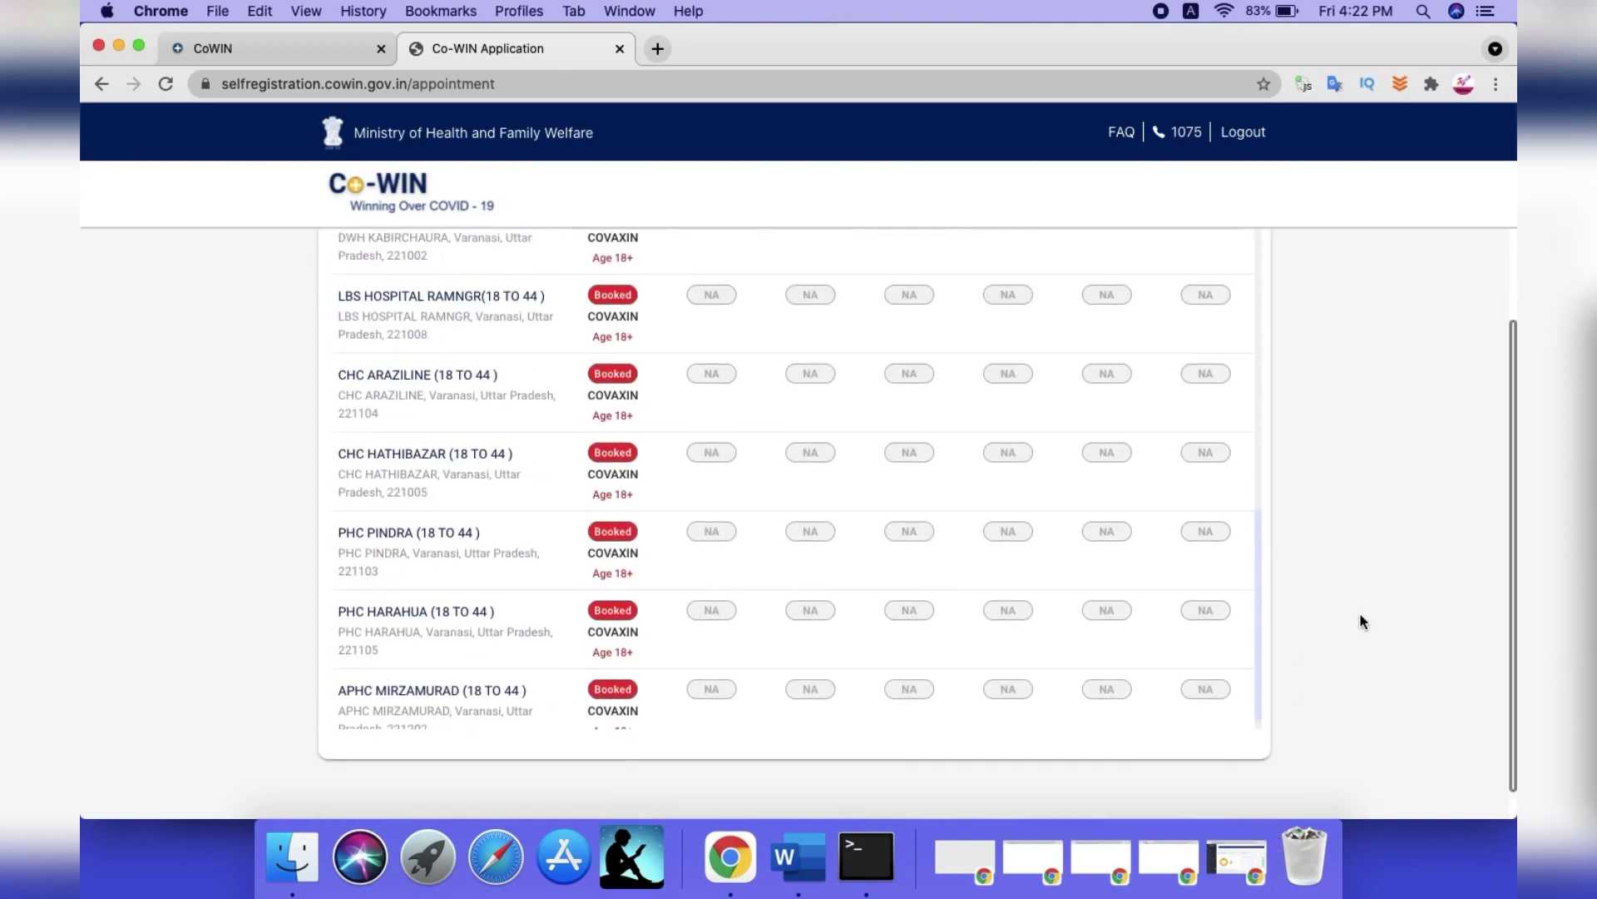
{"action": "scroll", "coordinate": [1359, 615], "scroll_direction": "up", "scroll_amount": 2}
{"action": "left_click_drag", "start_coordinate": [1257, 665], "coordinate": [1272, 361]}
{"action": "scroll", "coordinate": [1324, 402], "scroll_direction": "up", "scroll_amount": 1}
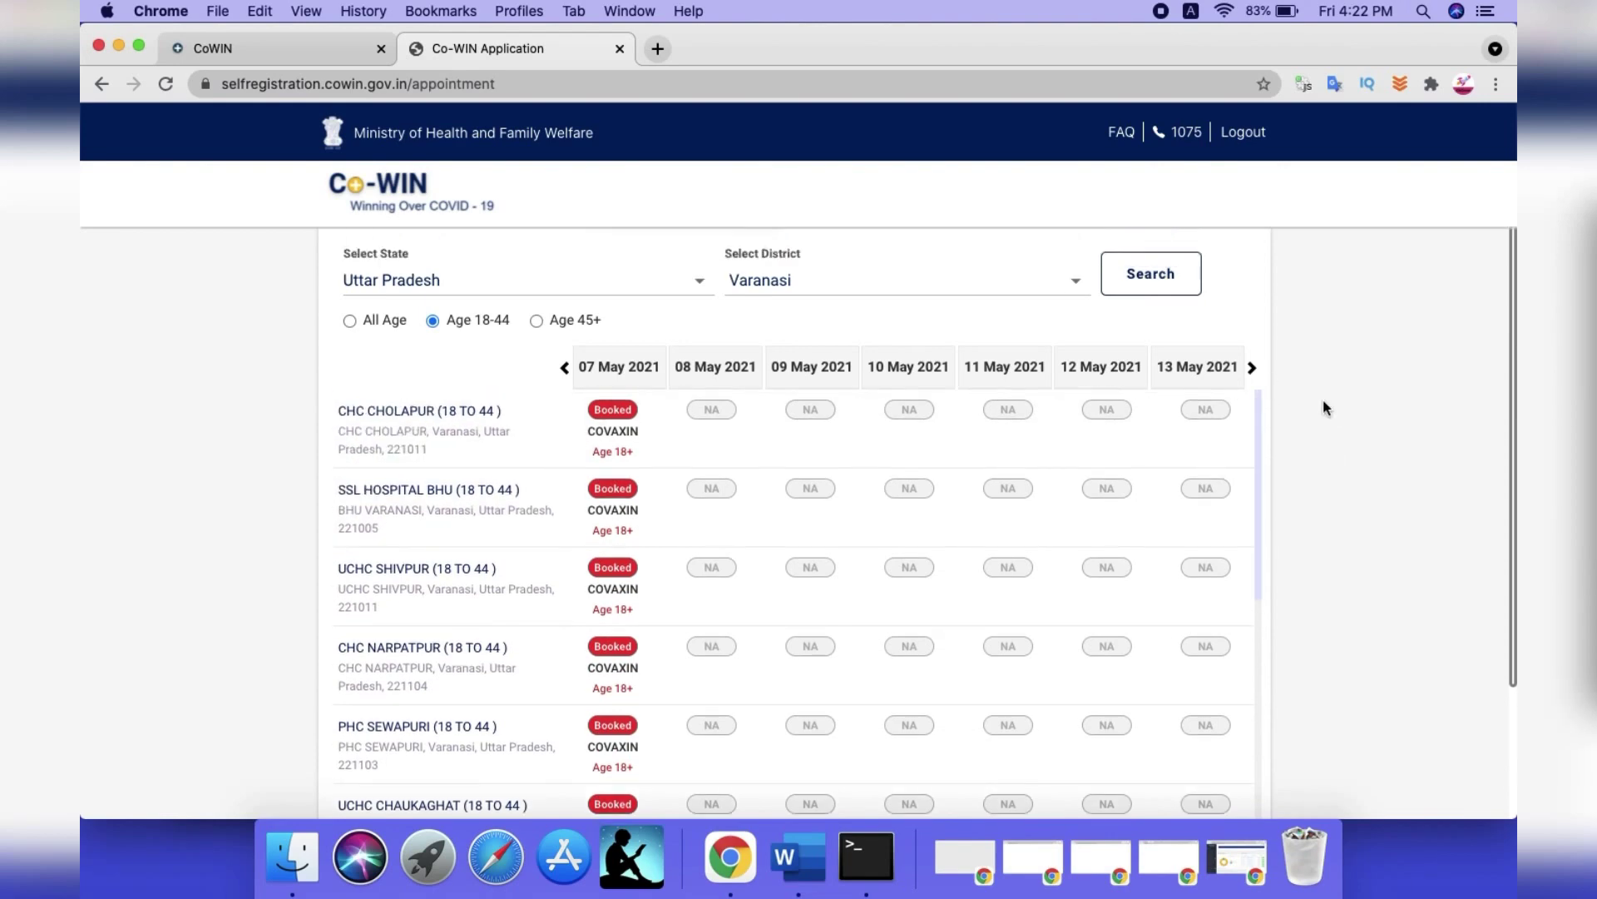
{"action": "scroll", "coordinate": [1325, 407], "scroll_direction": "up", "scroll_amount": 2}
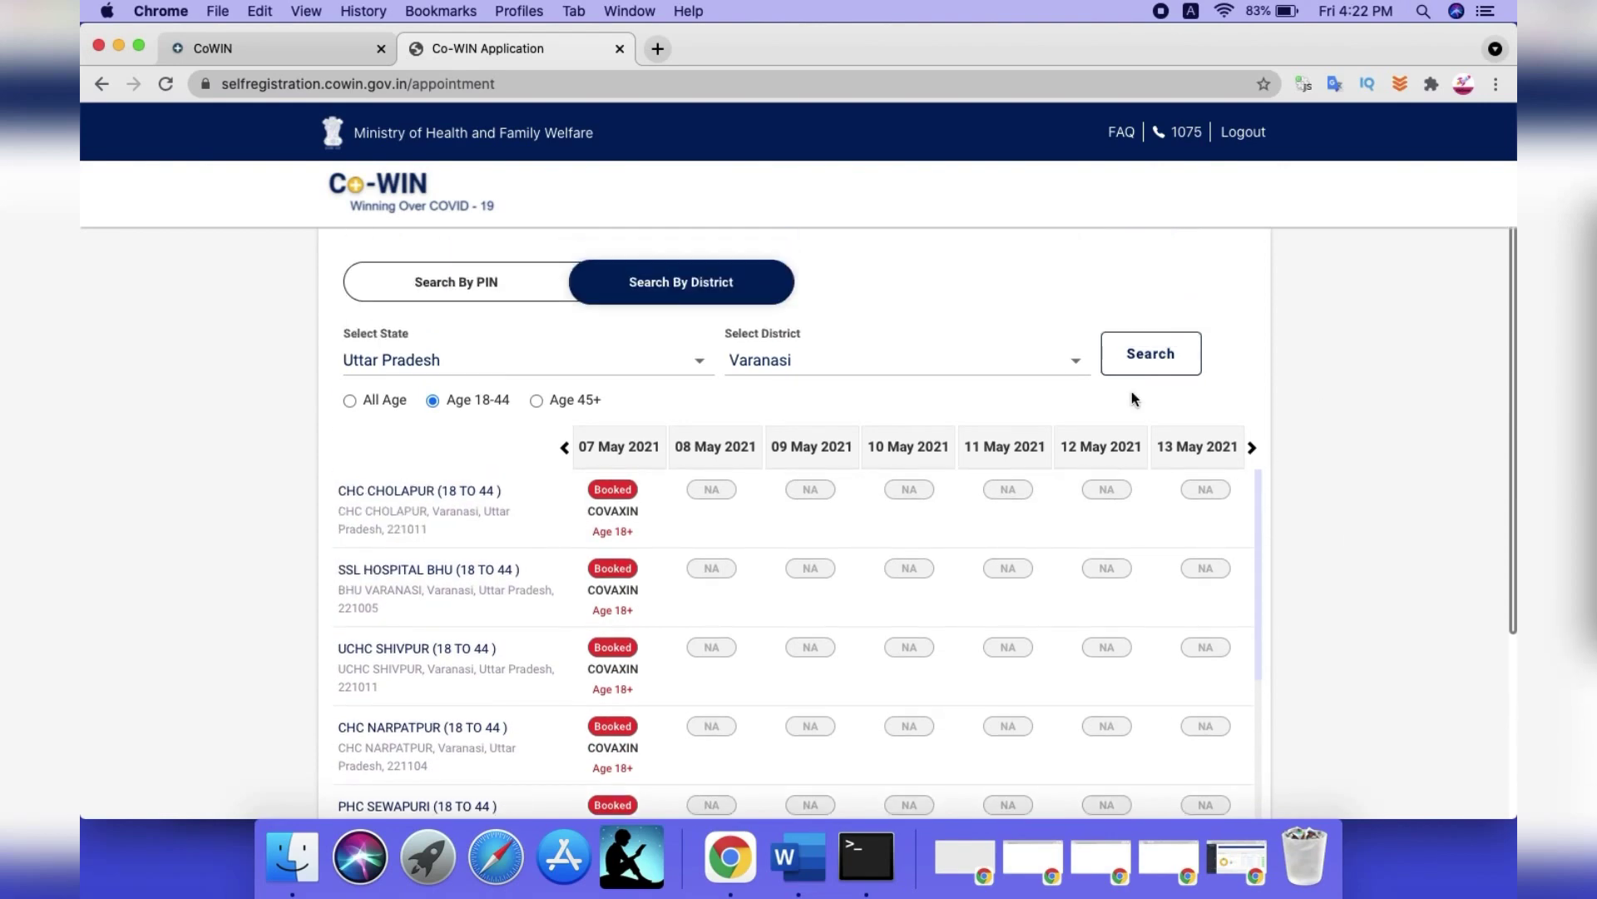
Search Delhi, Central Delhi and scroll to NIGAM PRATIBHA VIDYALAYA SITE3's free 08 May slot
{"action": "left_click", "coordinate": [543, 356]}
{"action": "scroll", "coordinate": [532, 391], "scroll_direction": "up", "scroll_amount": 15}
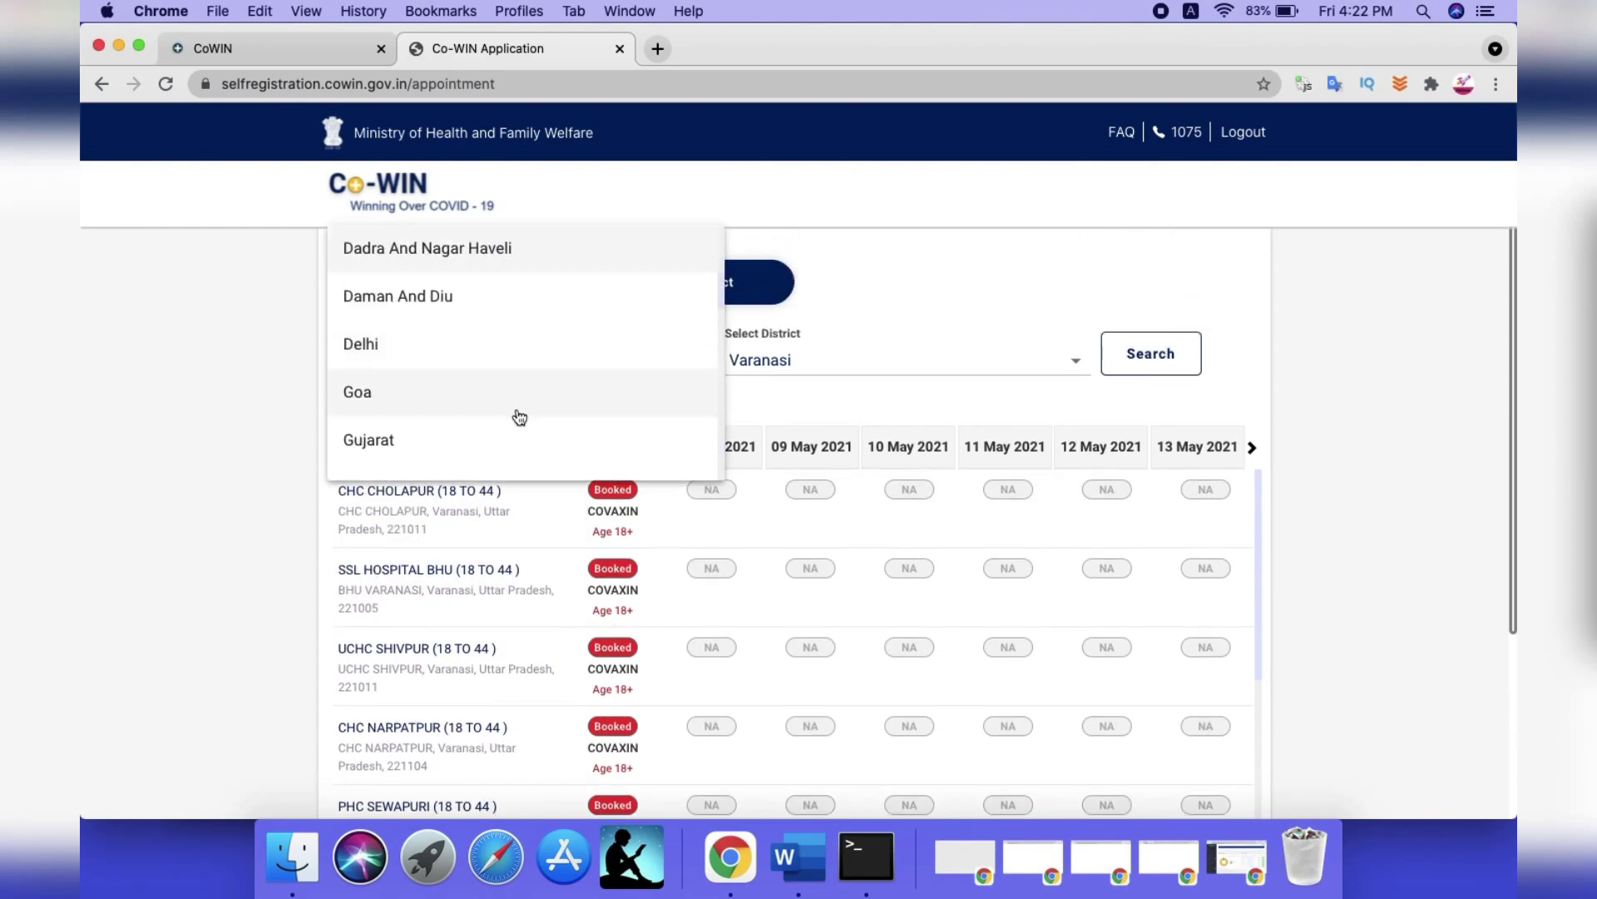
{"action": "left_click", "coordinate": [500, 339]}
{"action": "left_click", "coordinate": [792, 357]}
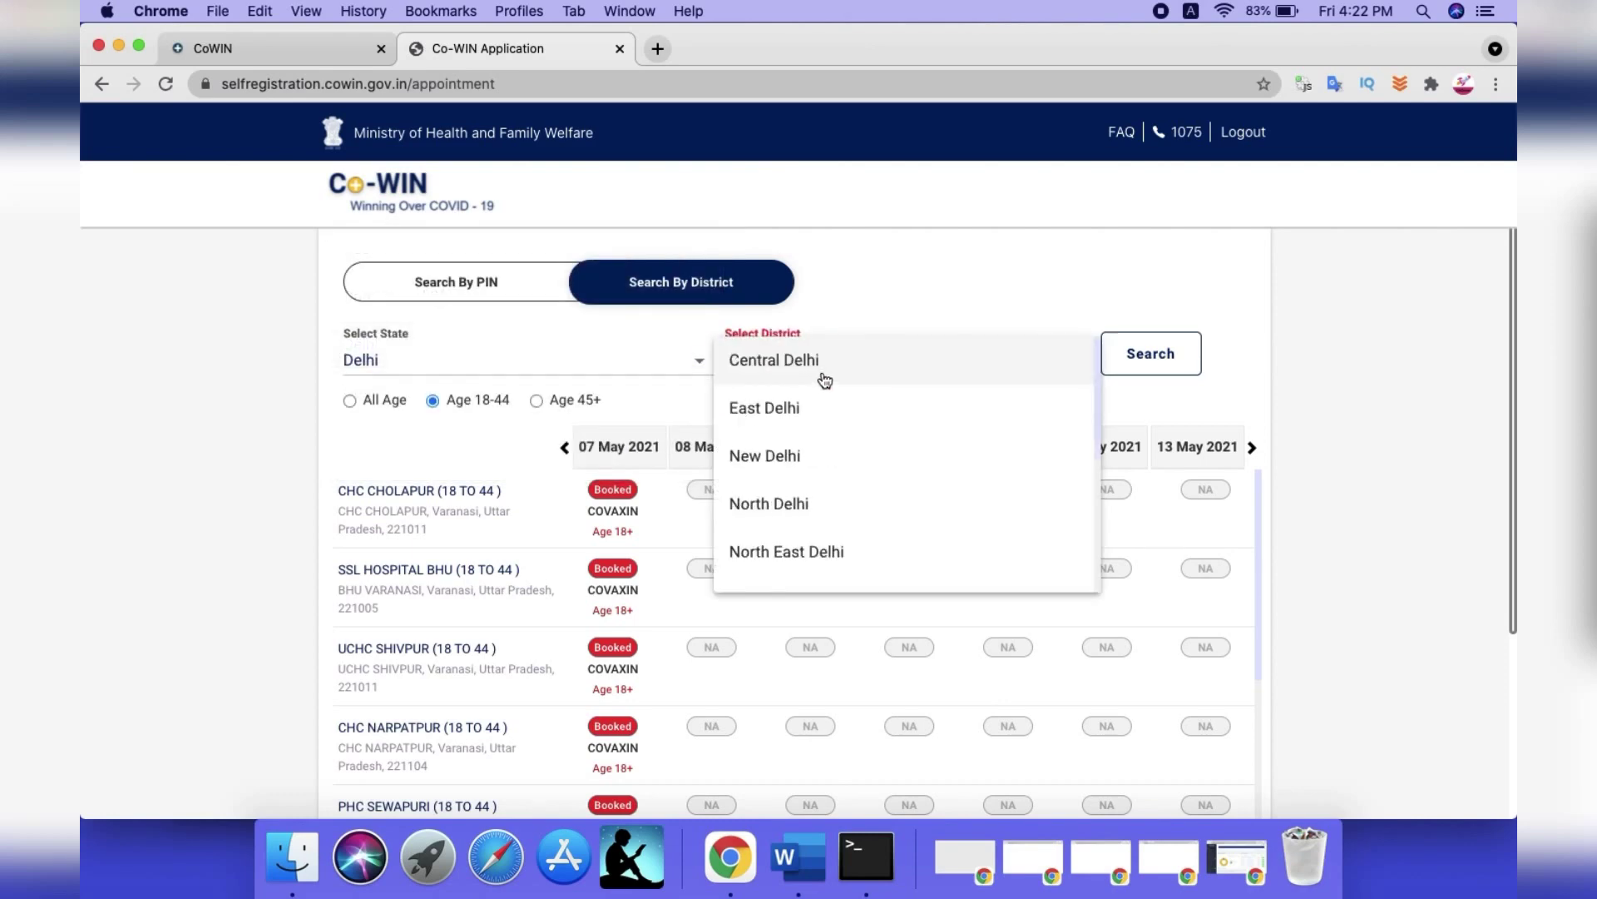
{"action": "left_click", "coordinate": [728, 367]}
{"action": "left_click", "coordinate": [1131, 356]}
{"action": "scroll", "coordinate": [1341, 447], "scroll_direction": "down", "scroll_amount": 3}
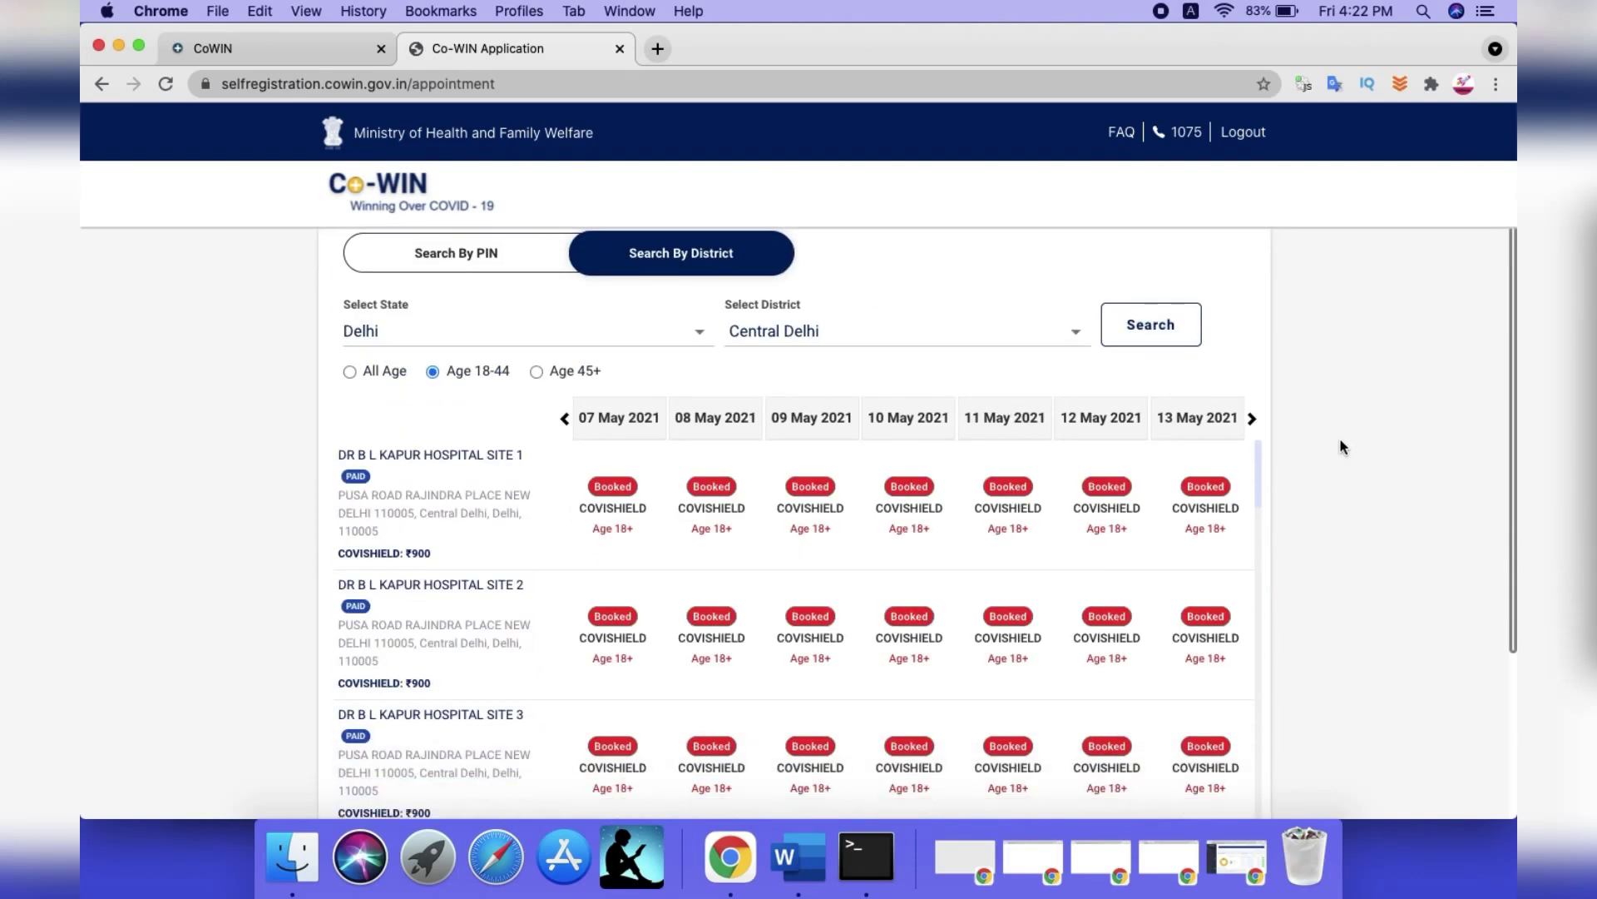
{"action": "left_click_drag", "start_coordinate": [1257, 455], "coordinate": [1262, 616]}
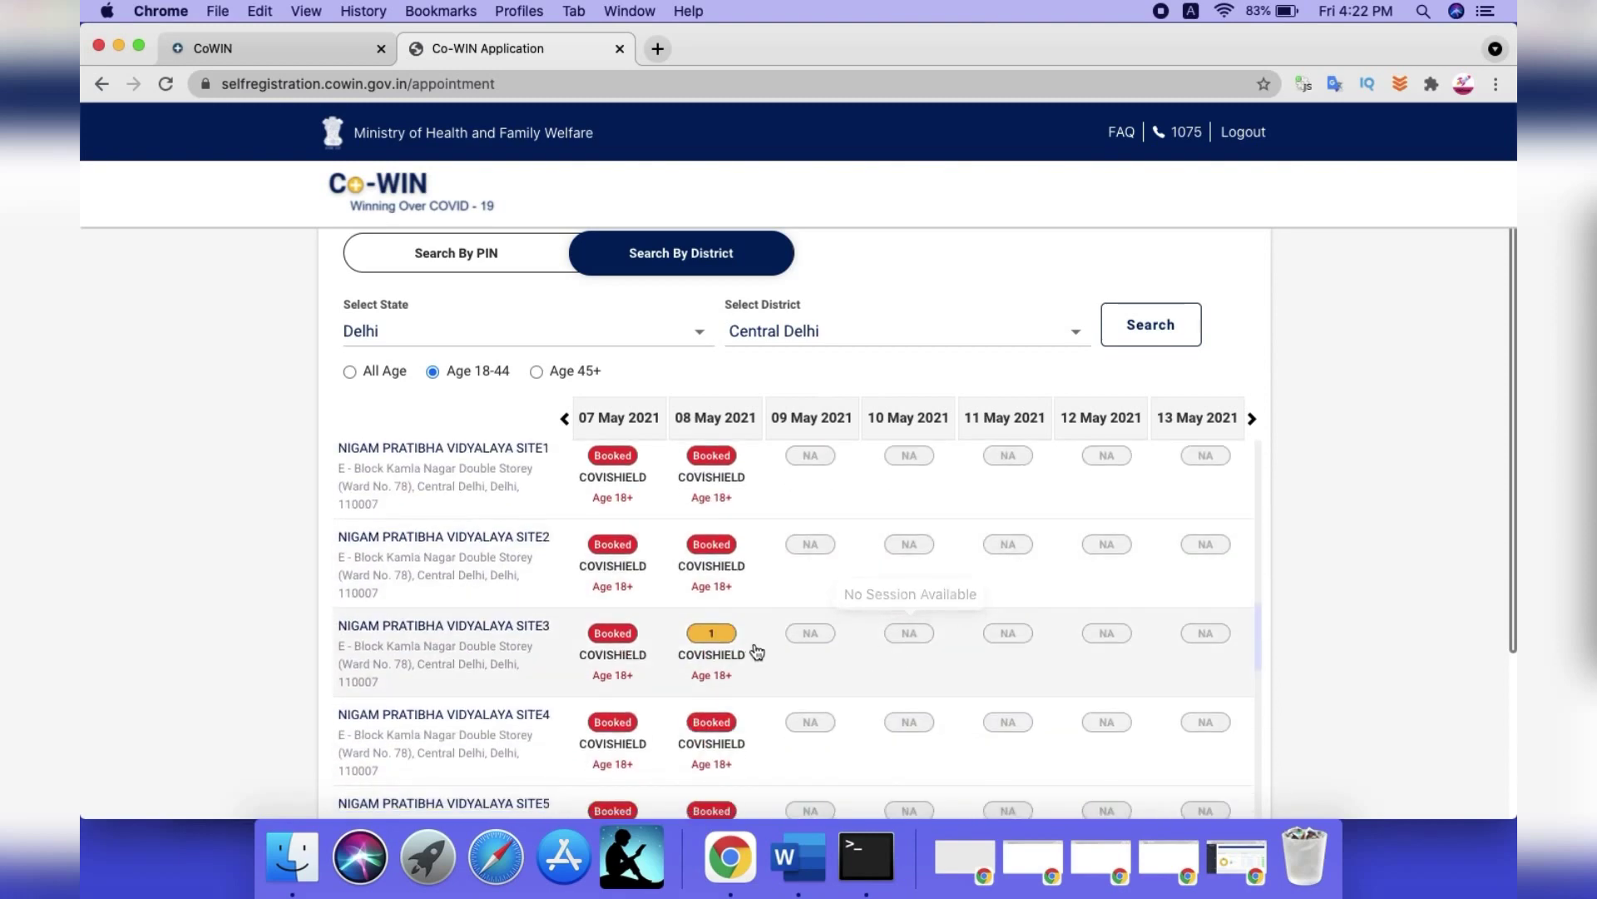
Book 09:00AM-11:00AM at Nigam Pratibha Vidyalaya SITE3 on 08 May with the security code, then go back
{"action": "left_click", "coordinate": [721, 636]}
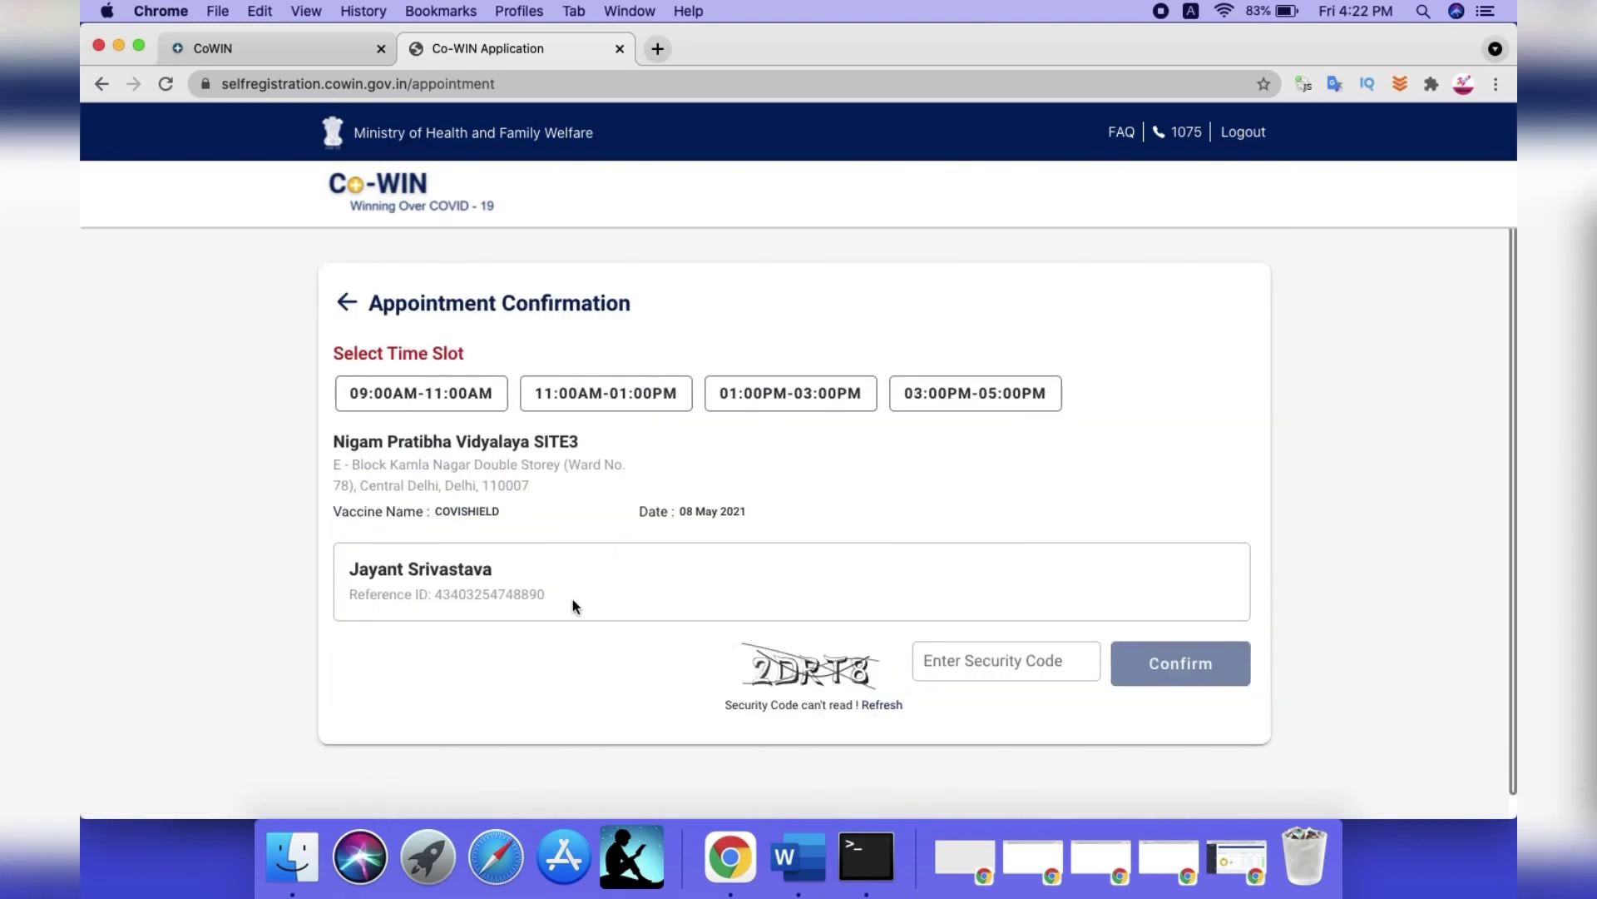
{"action": "left_click", "coordinate": [425, 394]}
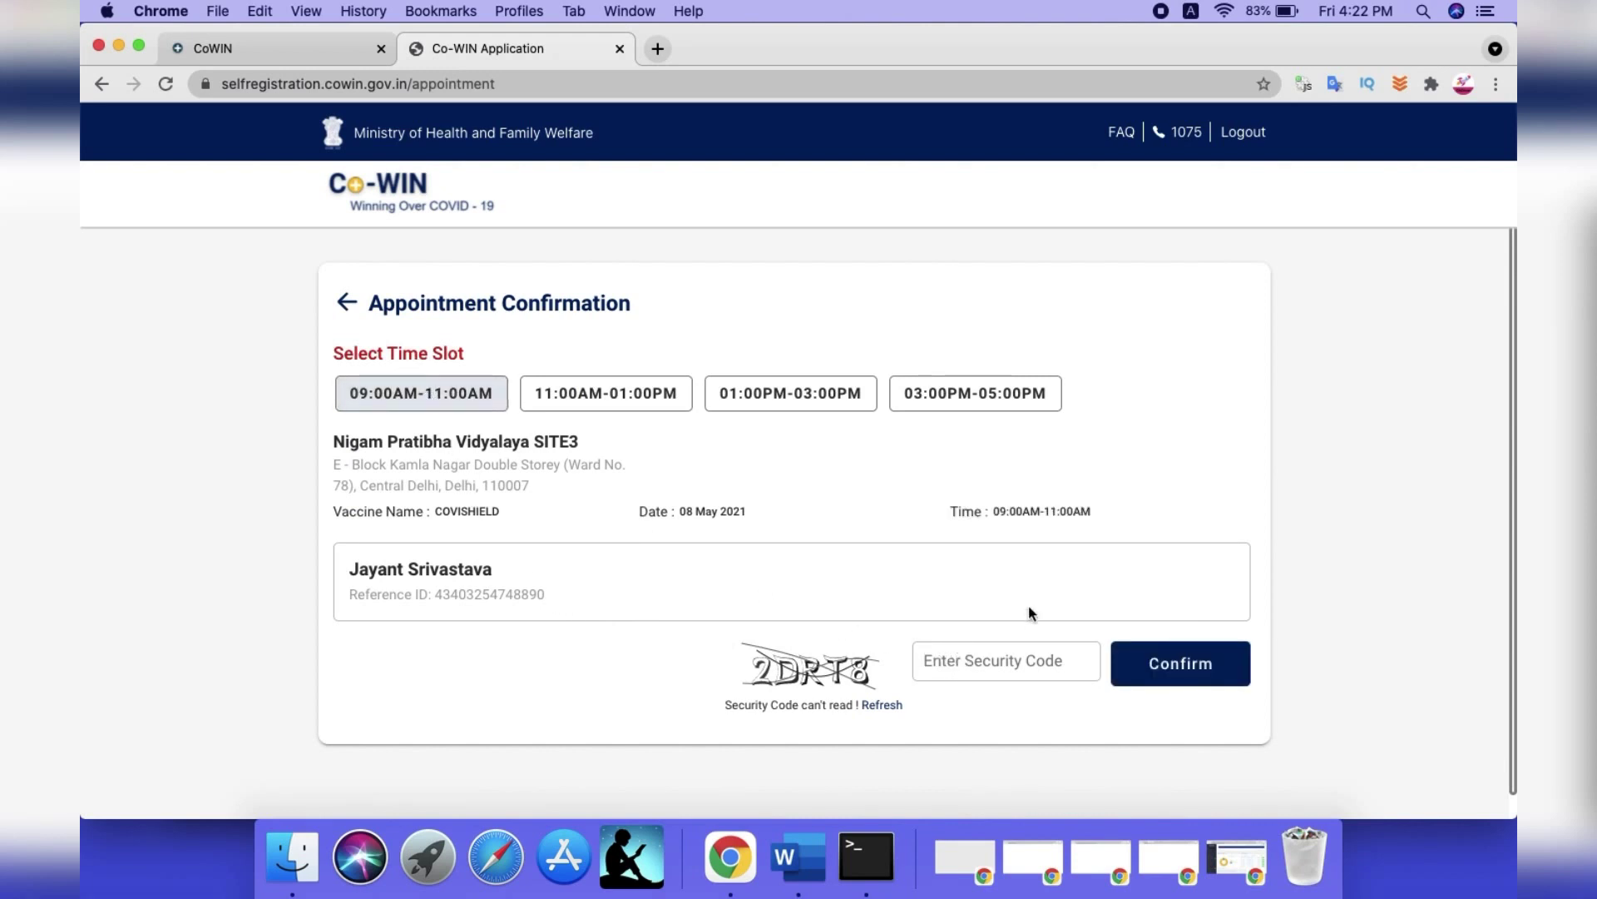
{"action": "left_click", "coordinate": [1007, 661]}
{"action": "type", "text": "2DRT8"}
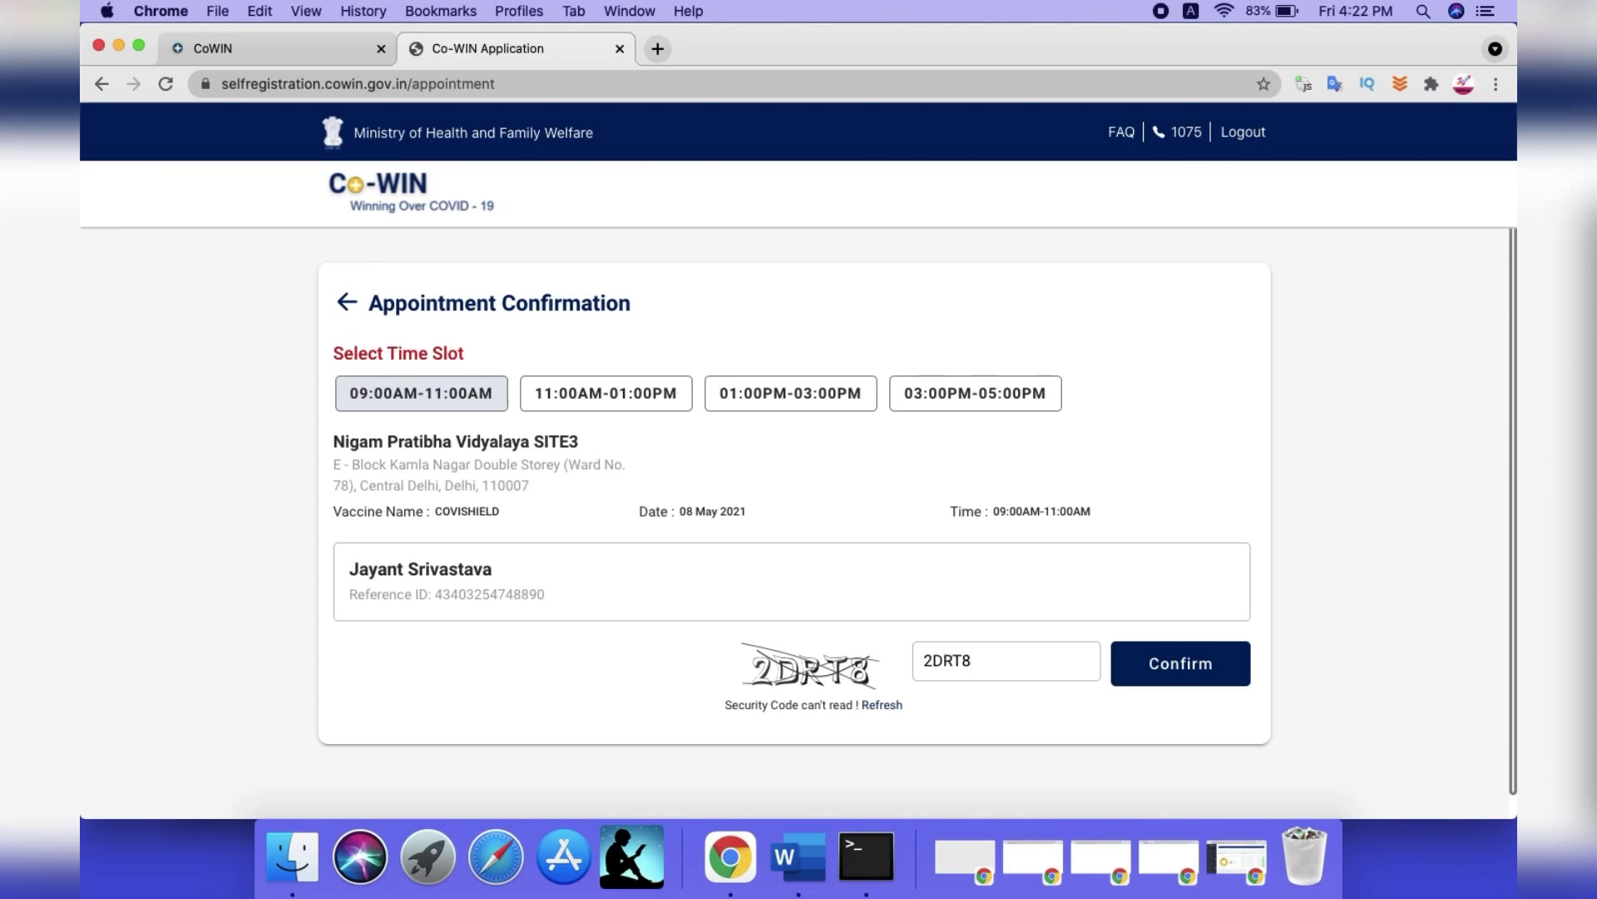
{"action": "left_click", "coordinate": [1202, 681]}
{"action": "left_click", "coordinate": [346, 301]}
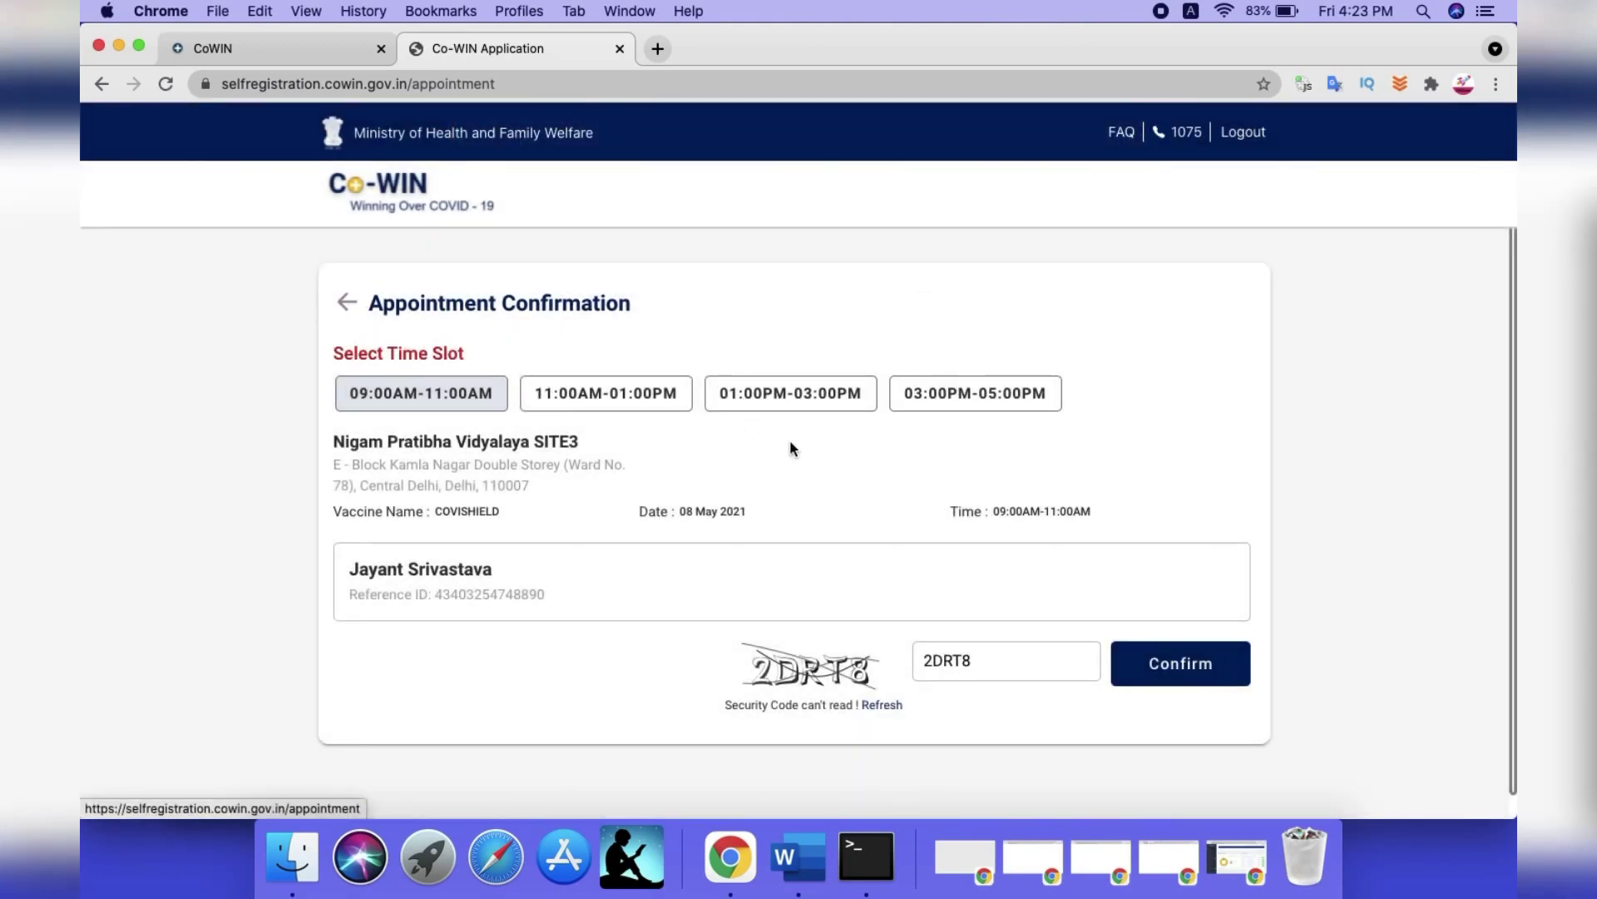
Switch the district to East Delhi, search, and scroll through its centres
{"action": "scroll", "coordinate": [1286, 541], "scroll_direction": "down", "scroll_amount": 5}
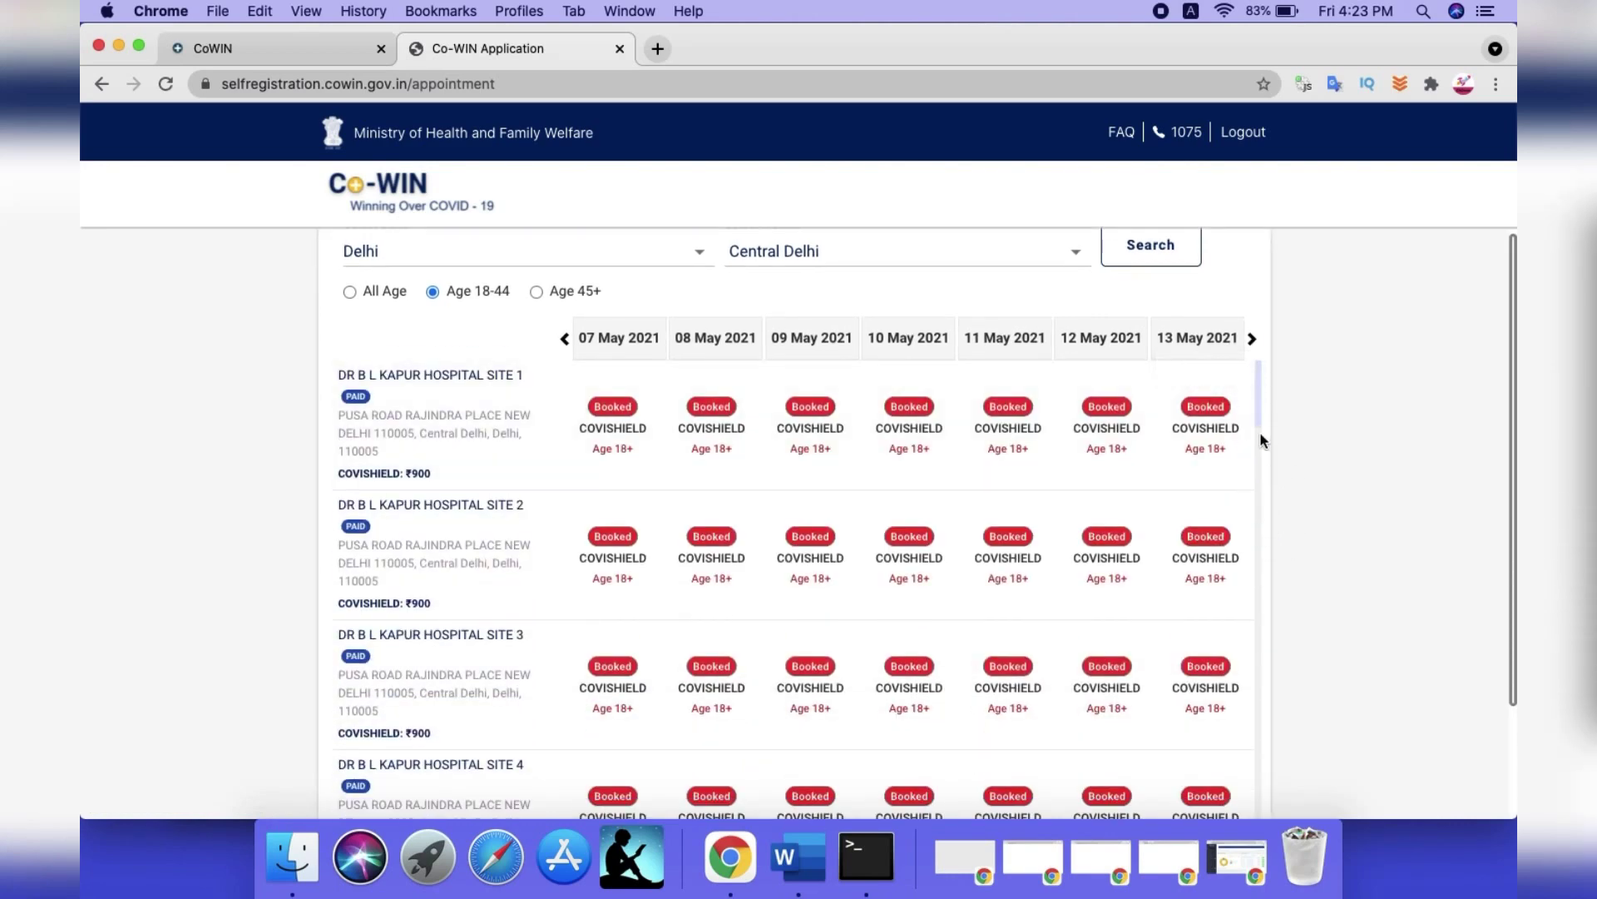
{"action": "left_click", "coordinate": [1260, 533]}
{"action": "left_click_drag", "start_coordinate": [1262, 533], "coordinate": [1274, 863]}
{"action": "left_click", "coordinate": [1046, 259]}
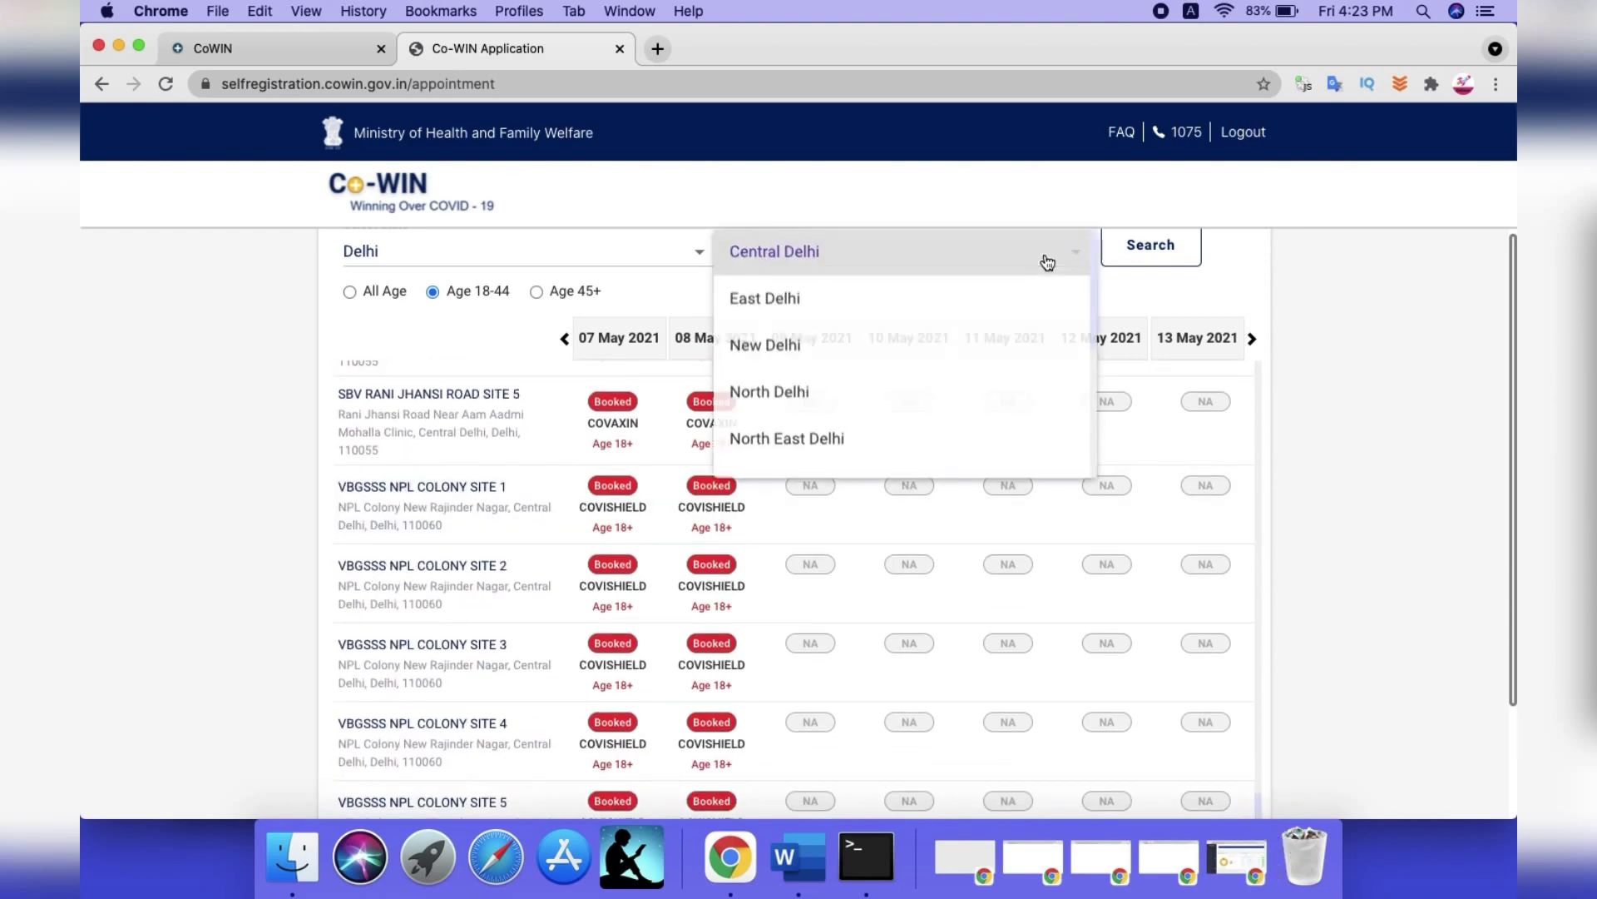
{"action": "left_click", "coordinate": [957, 309]}
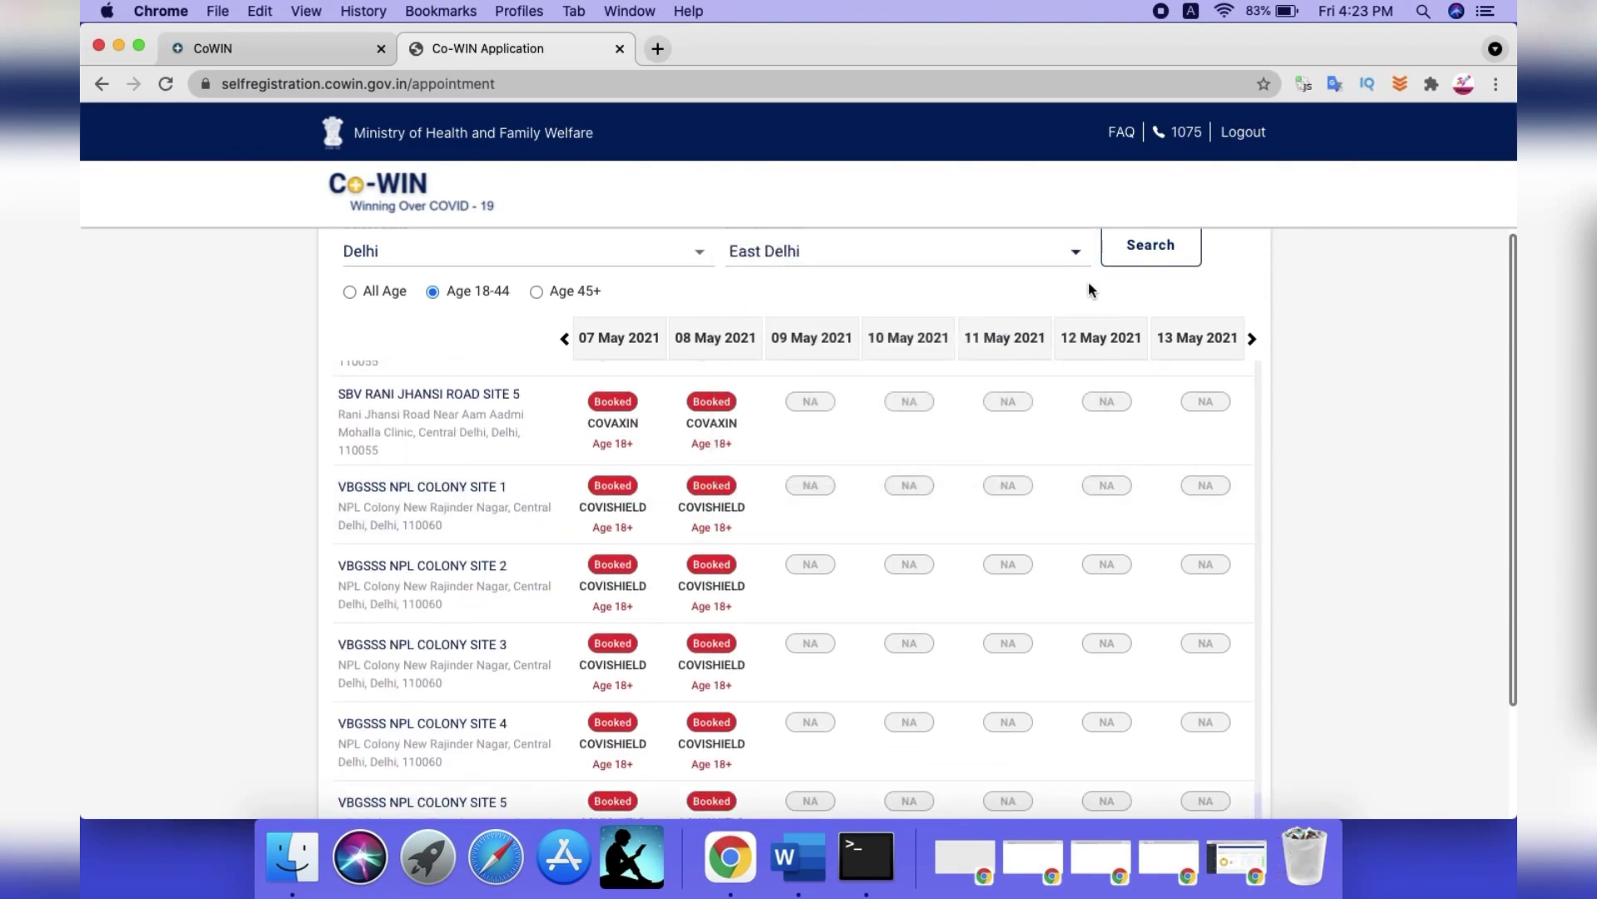
{"action": "left_click", "coordinate": [1124, 256]}
{"action": "scroll", "coordinate": [1315, 462], "scroll_direction": "down", "scroll_amount": 5}
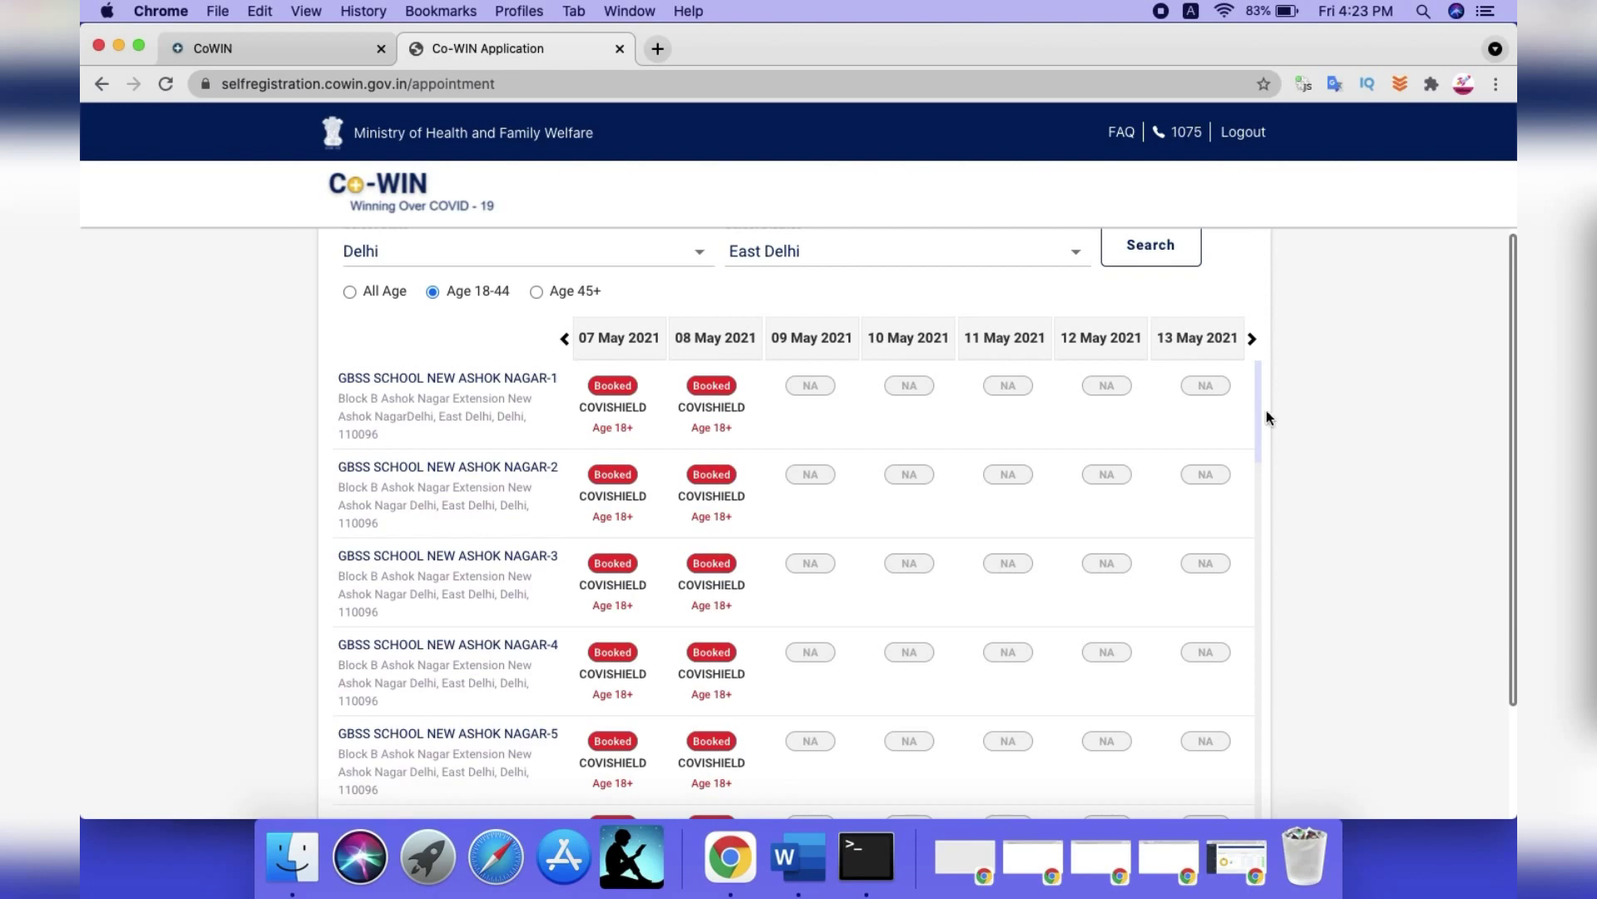
{"action": "left_click_drag", "start_coordinate": [1257, 416], "coordinate": [1266, 813]}
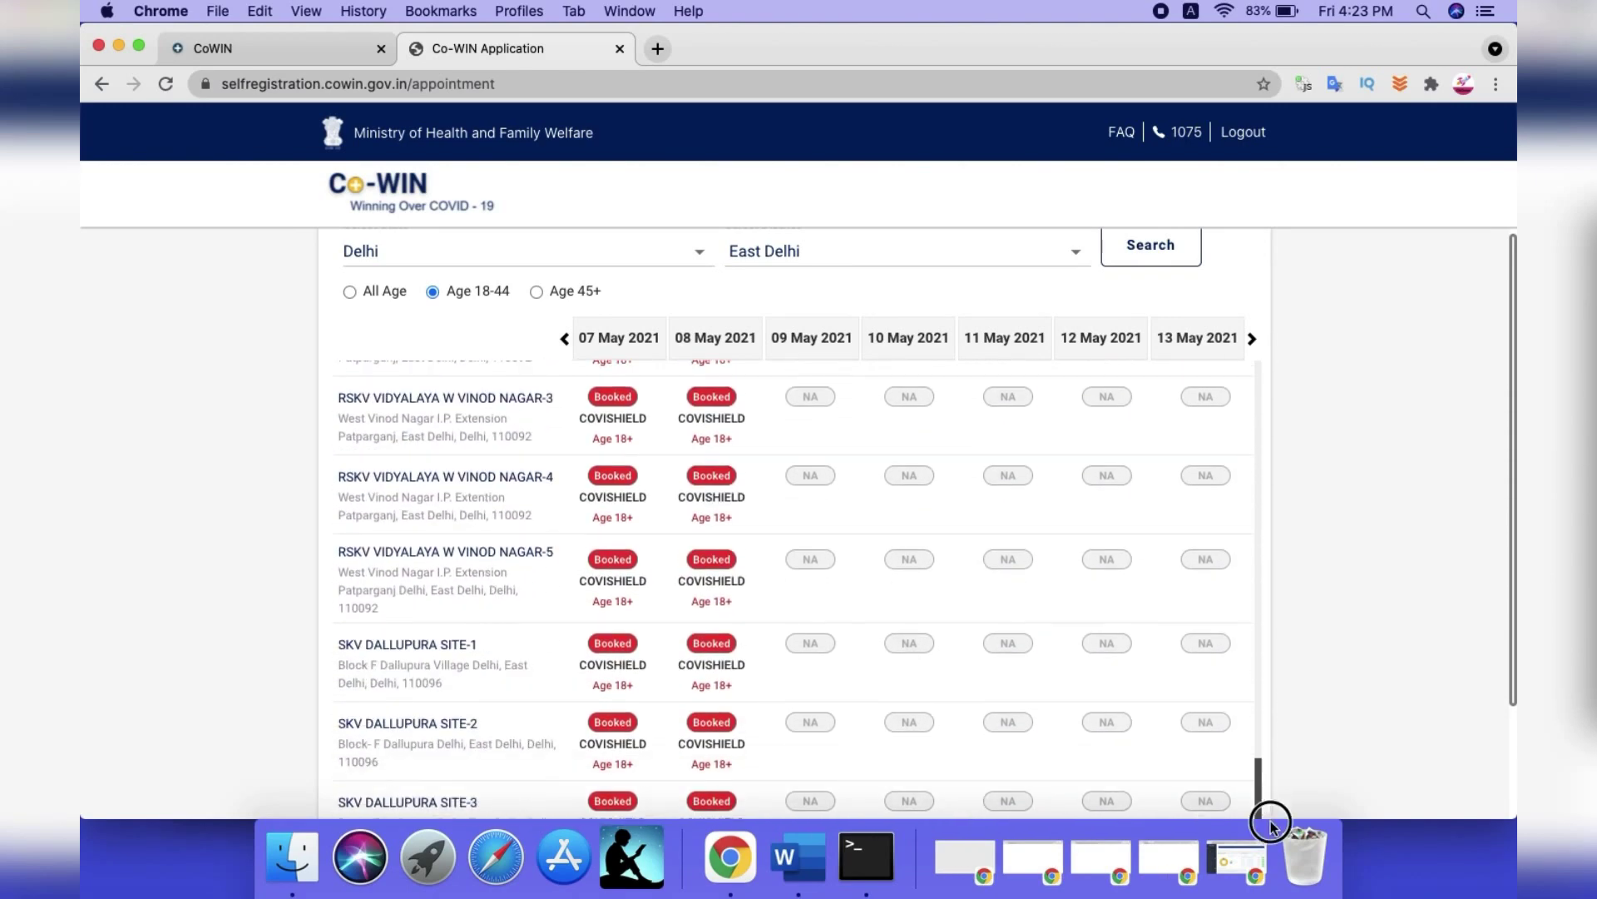
Search New Delhi district centres and scroll through the results
{"action": "left_click", "coordinate": [1041, 258]}
{"action": "left_click", "coordinate": [957, 308]}
{"action": "left_click", "coordinate": [1131, 248]}
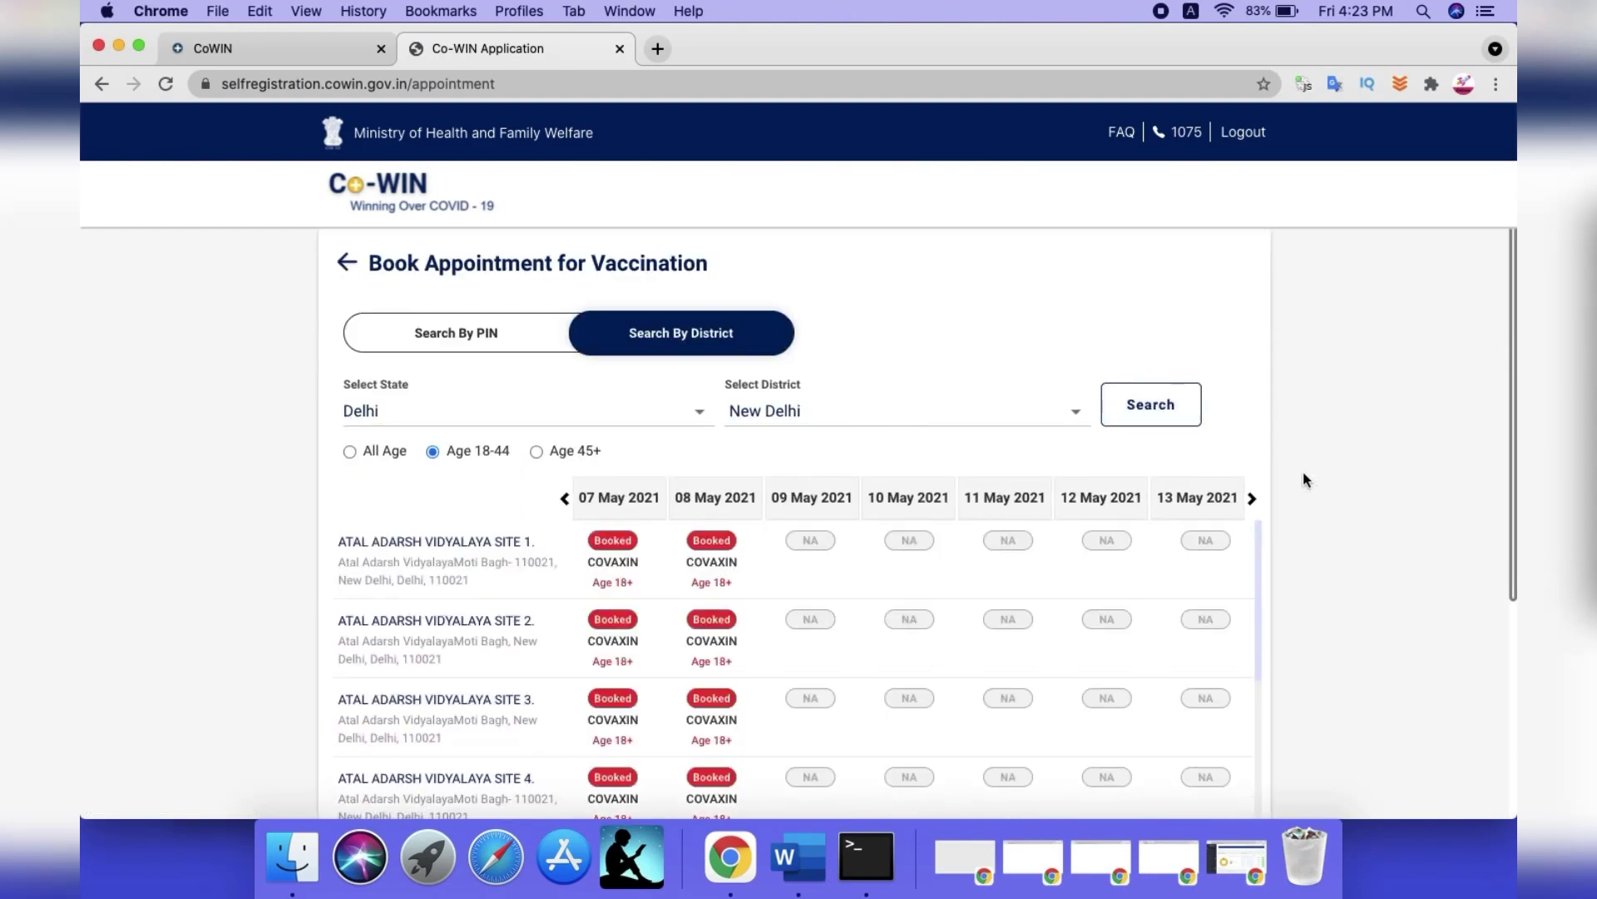
{"action": "scroll", "coordinate": [1304, 478], "scroll_direction": "down", "scroll_amount": 3}
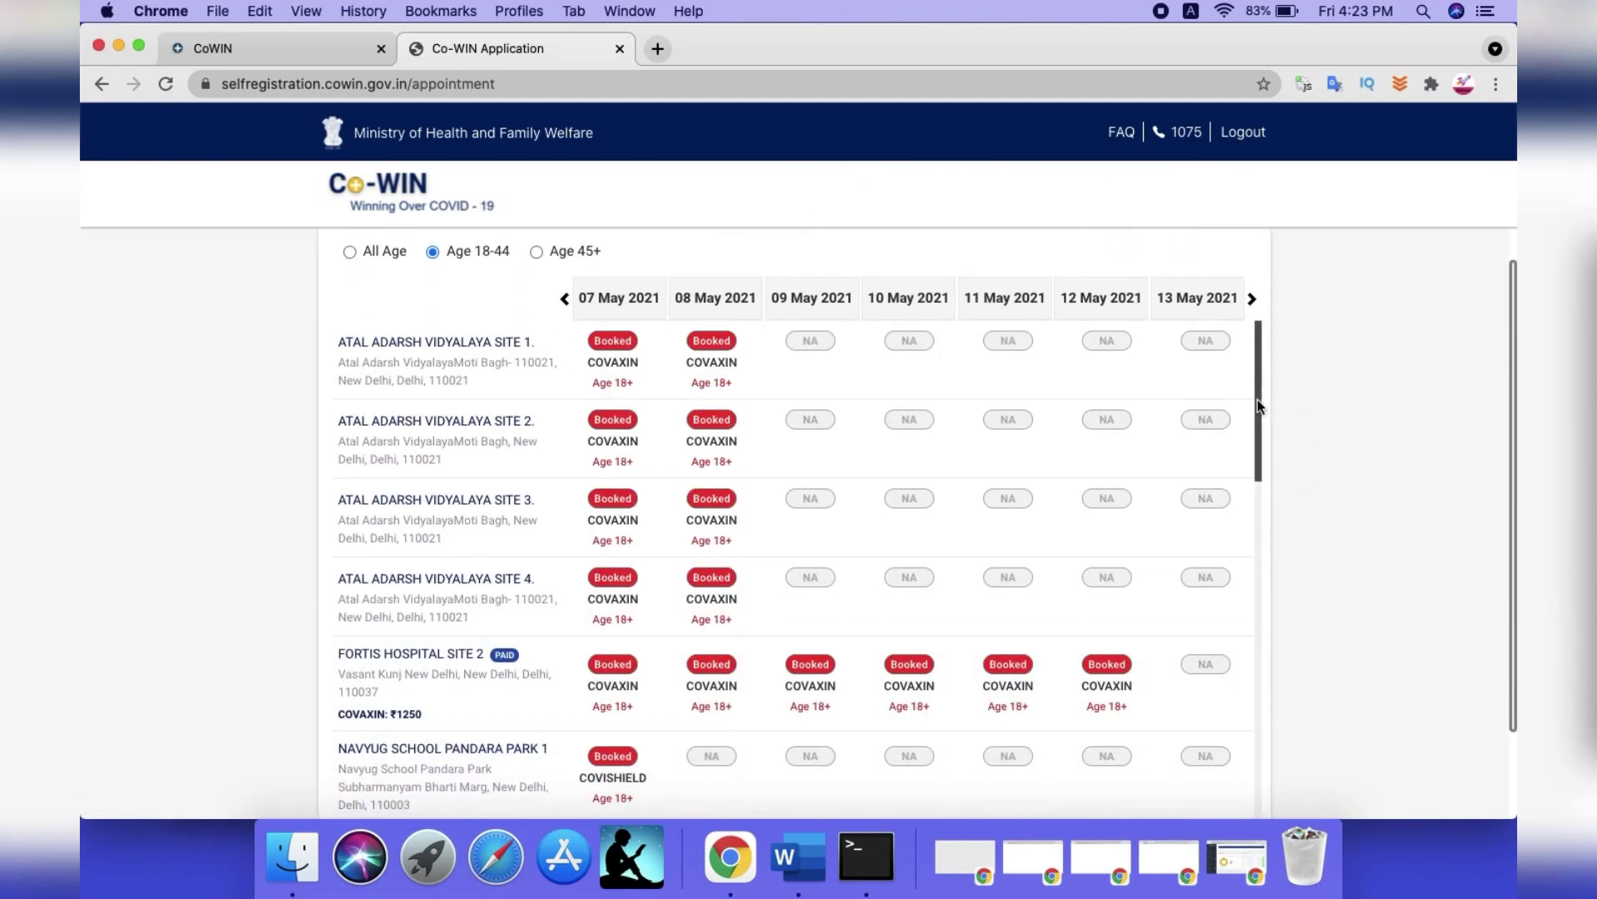
{"action": "left_click_drag", "start_coordinate": [1258, 402], "coordinate": [1266, 761]}
{"action": "left_click", "coordinate": [1331, 559]}
{"action": "scroll", "coordinate": [1332, 557], "scroll_direction": "up", "scroll_amount": 3}
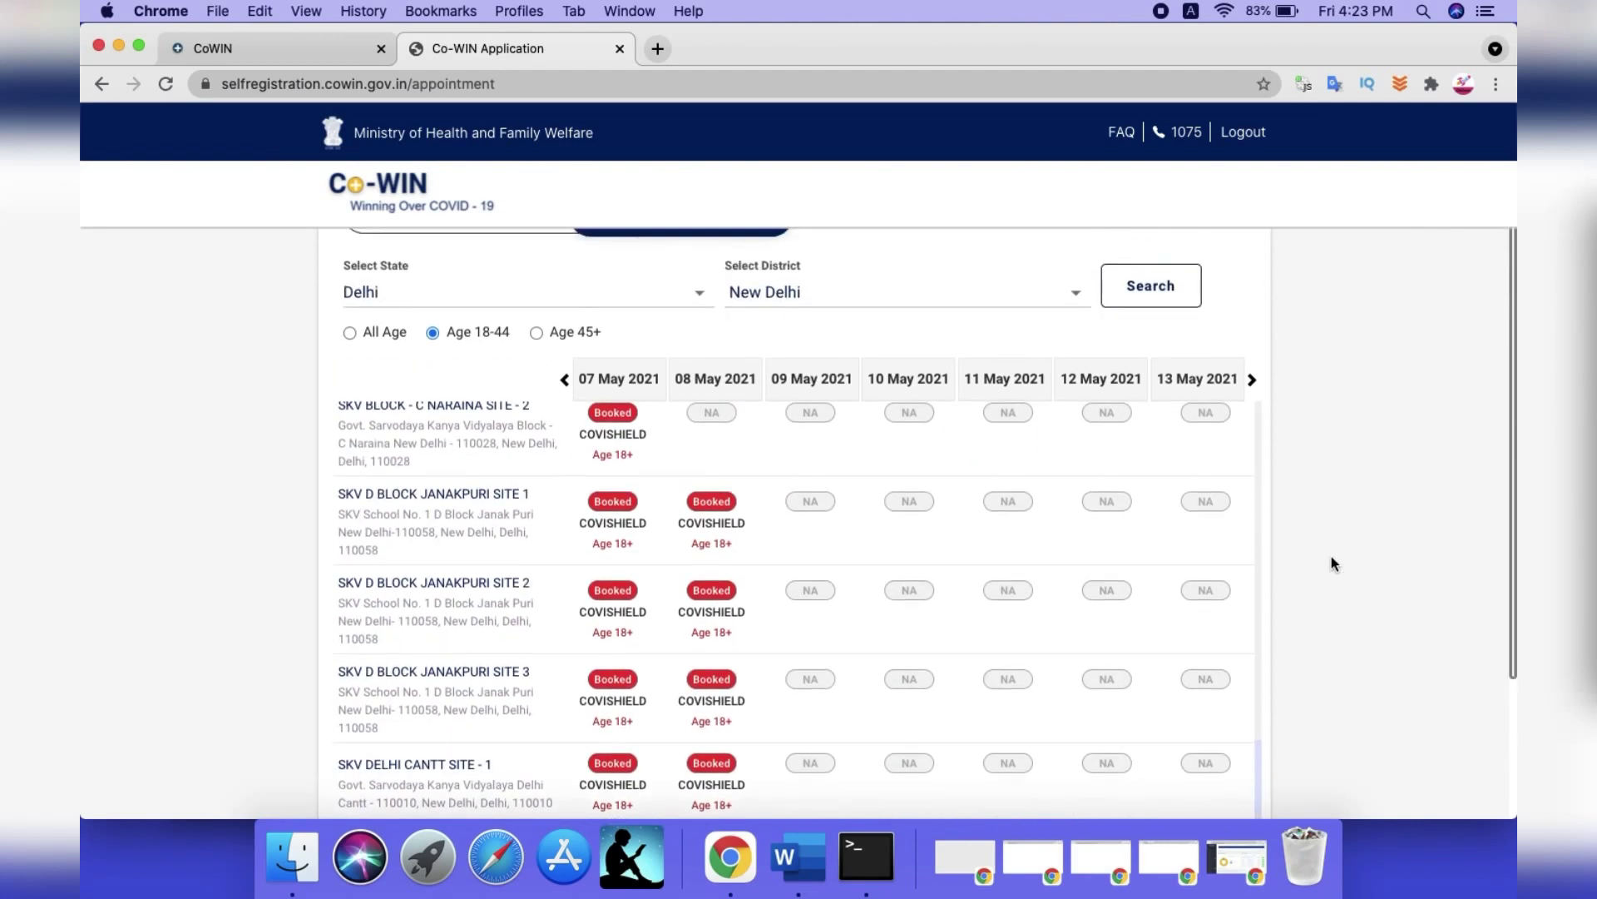
Search North Delhi for 18-44 slots and find SBV Prahladpur Bangar Site 4's free 07 May slot
{"action": "left_click", "coordinate": [1031, 457]}
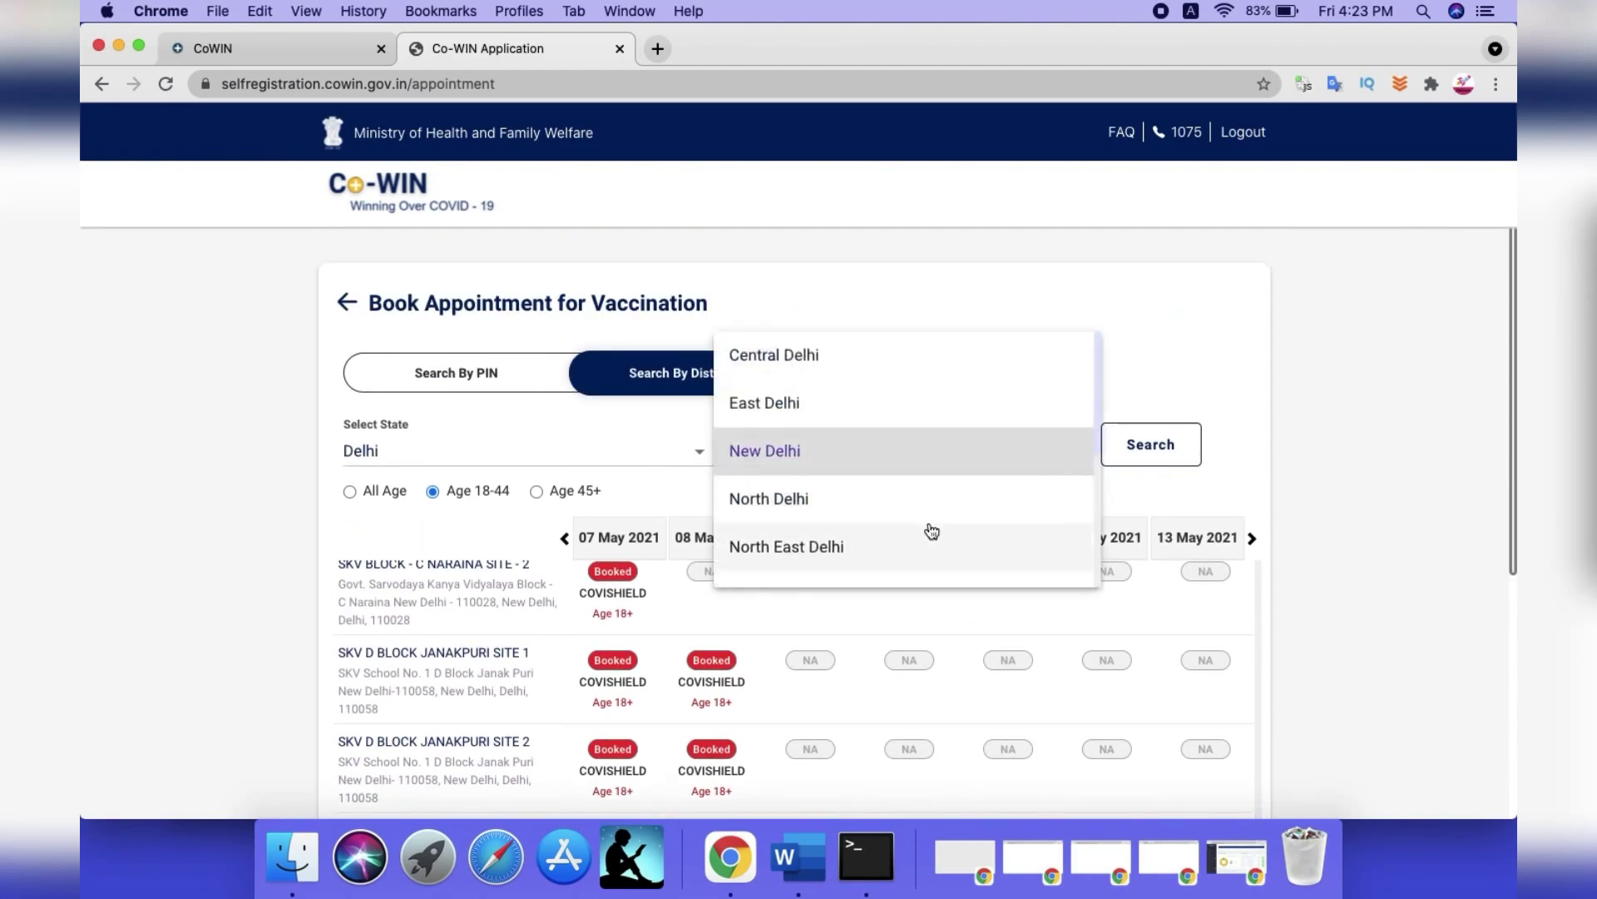
{"action": "left_click", "coordinate": [941, 504]}
{"action": "scroll", "coordinate": [1279, 467], "scroll_direction": "down", "scroll_amount": 1}
{"action": "scroll", "coordinate": [1280, 472], "scroll_direction": "down", "scroll_amount": 1}
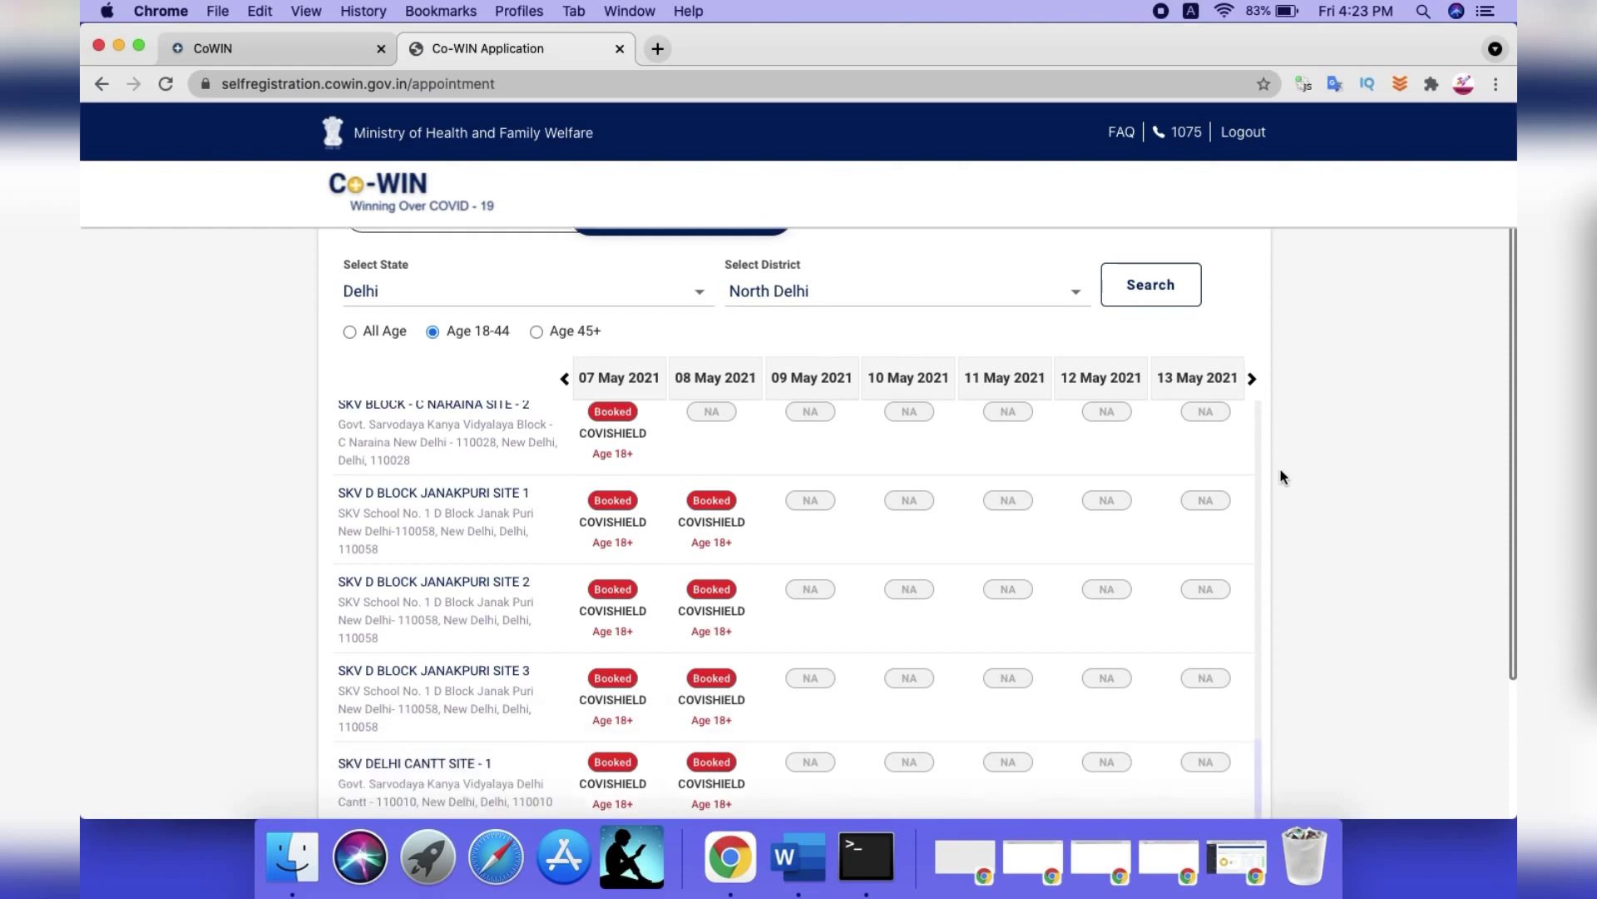
{"action": "left_click", "coordinate": [1165, 296]}
{"action": "left_click", "coordinate": [1317, 422]}
{"action": "scroll", "coordinate": [1317, 423], "scroll_direction": "down", "scroll_amount": 2}
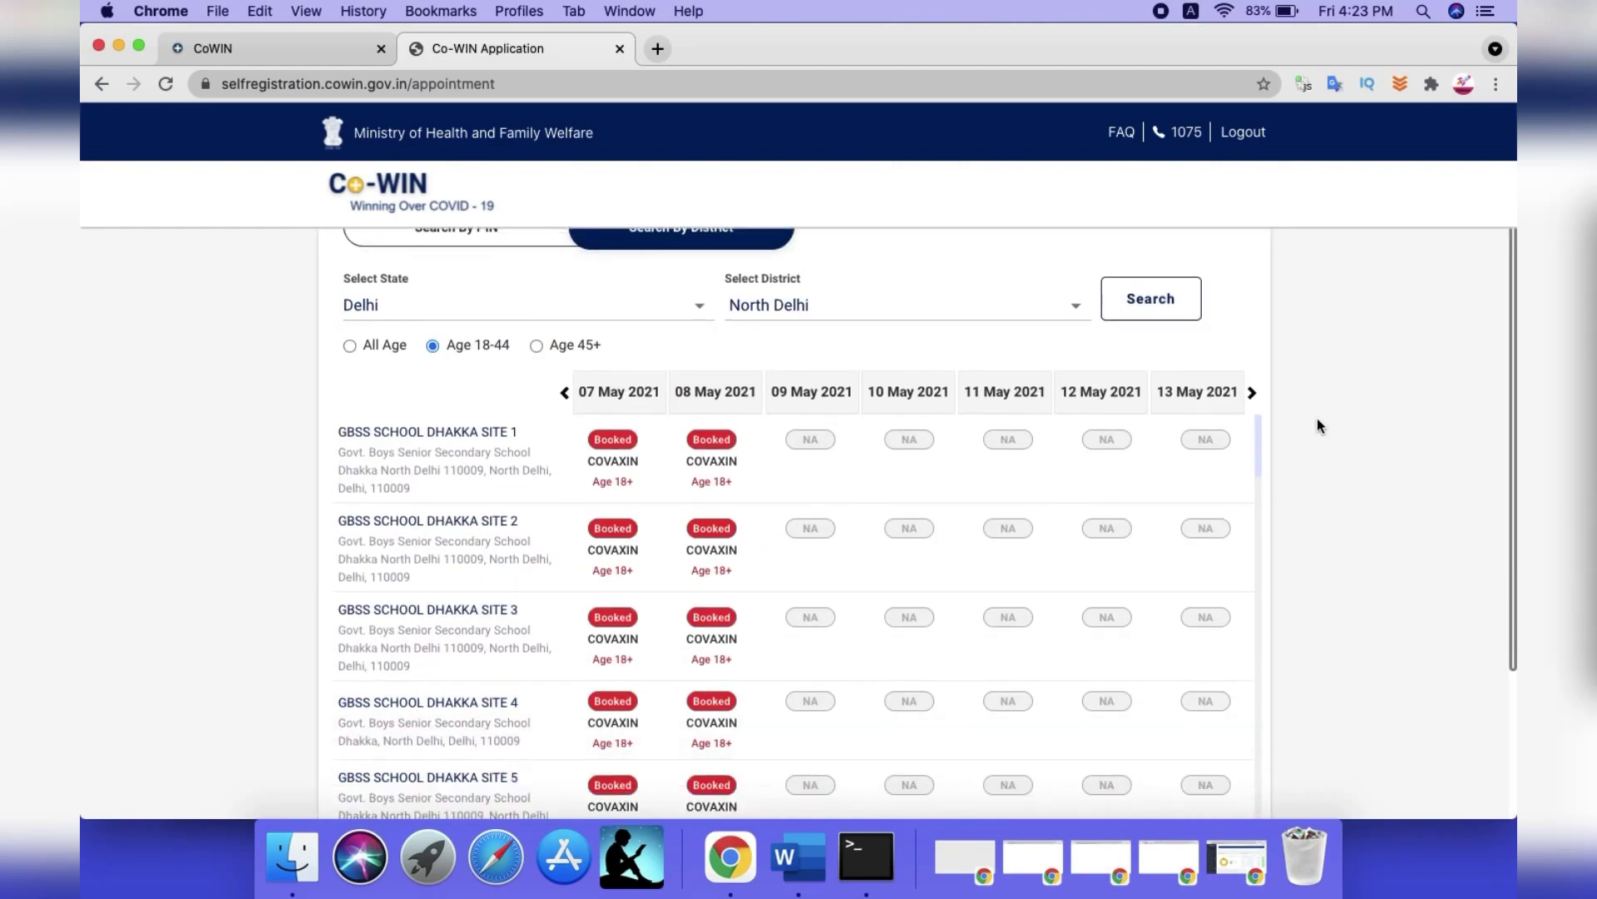
{"action": "left_click_drag", "start_coordinate": [1263, 392], "coordinate": [1270, 699]}
{"action": "scroll", "coordinate": [1265, 653], "scroll_direction": "up", "scroll_amount": 3}
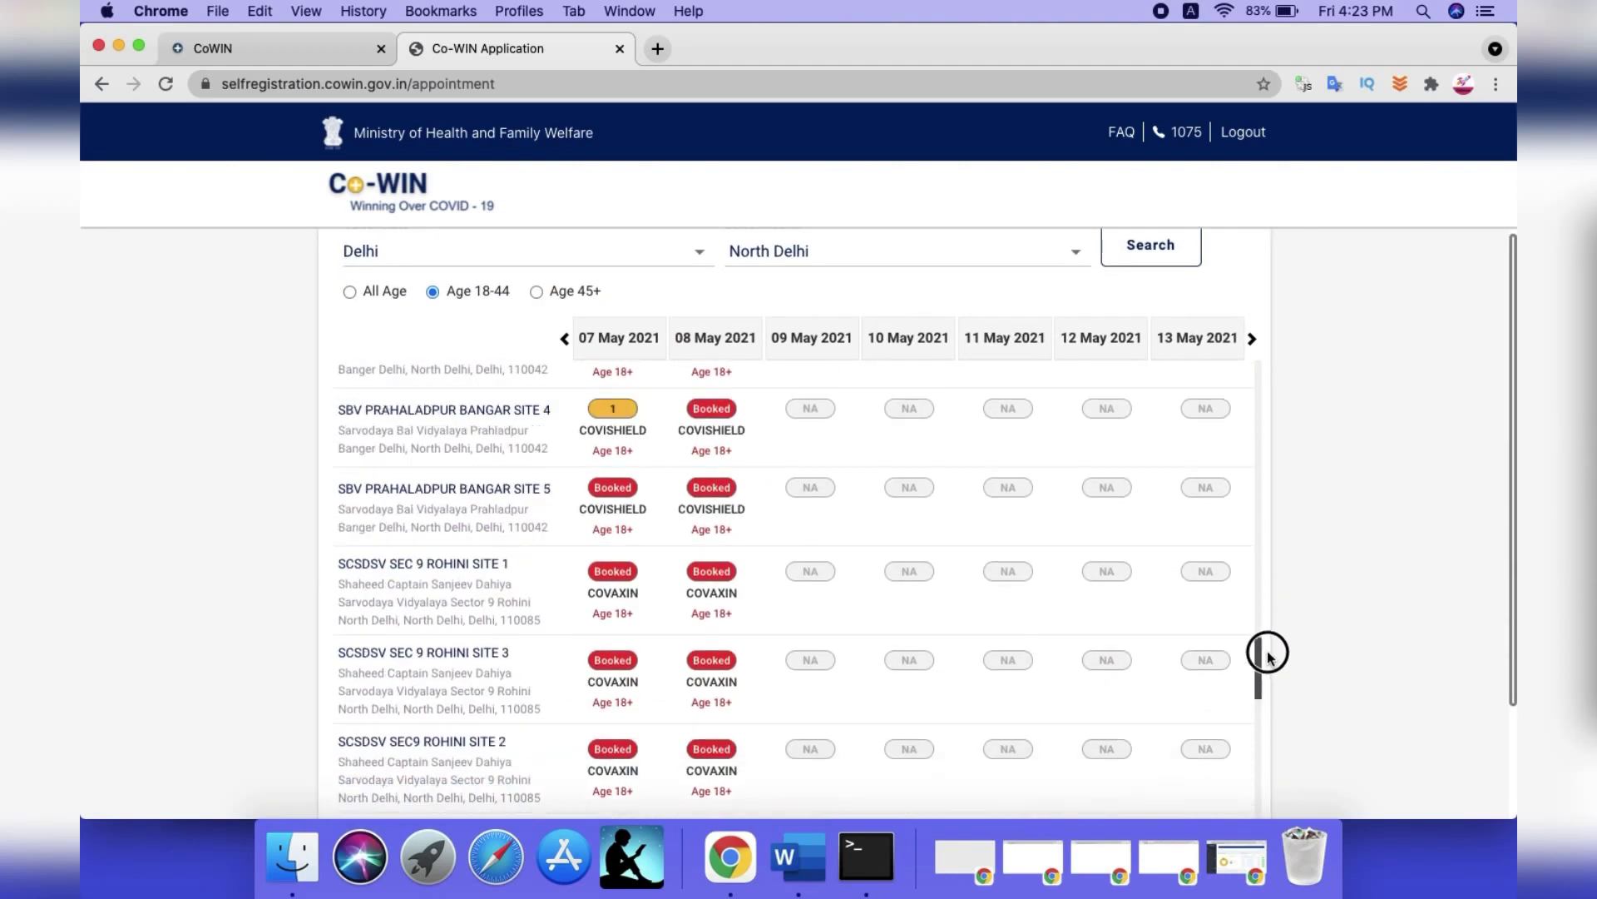
Book 09:00AM-11:00AM at SBV Prahladpur Bangar Site 4 on 07 May, then return after the fully-booked rejection
{"action": "left_click", "coordinate": [598, 536]}
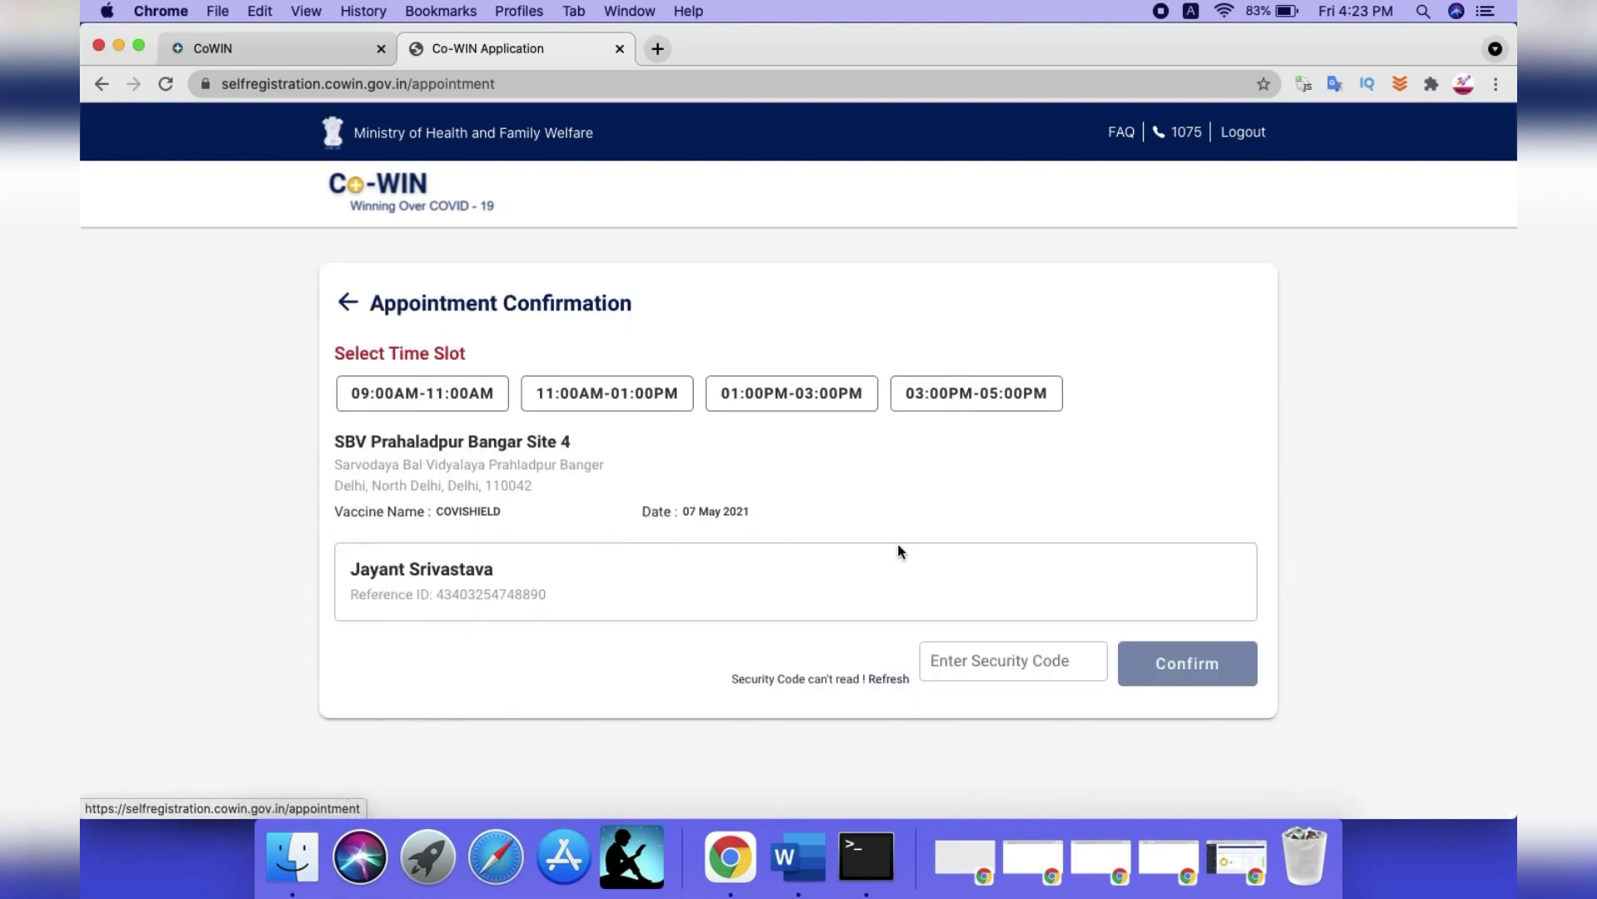
{"action": "left_click", "coordinate": [438, 390]}
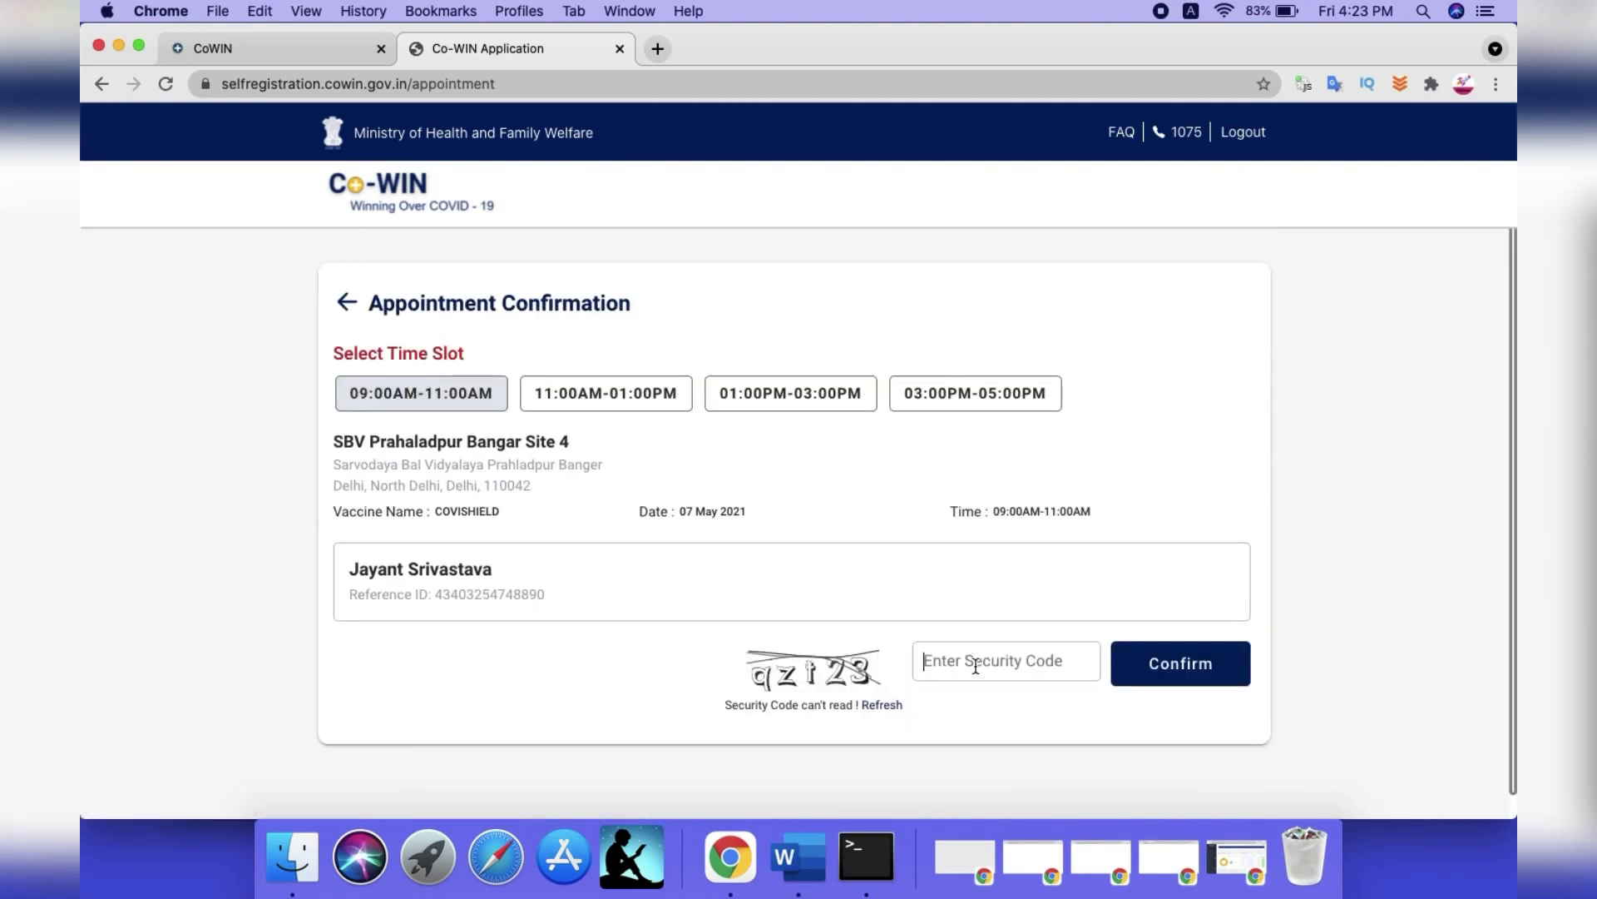
{"action": "type", "text": "qzt23"}
{"action": "left_click", "coordinate": [1129, 684]}
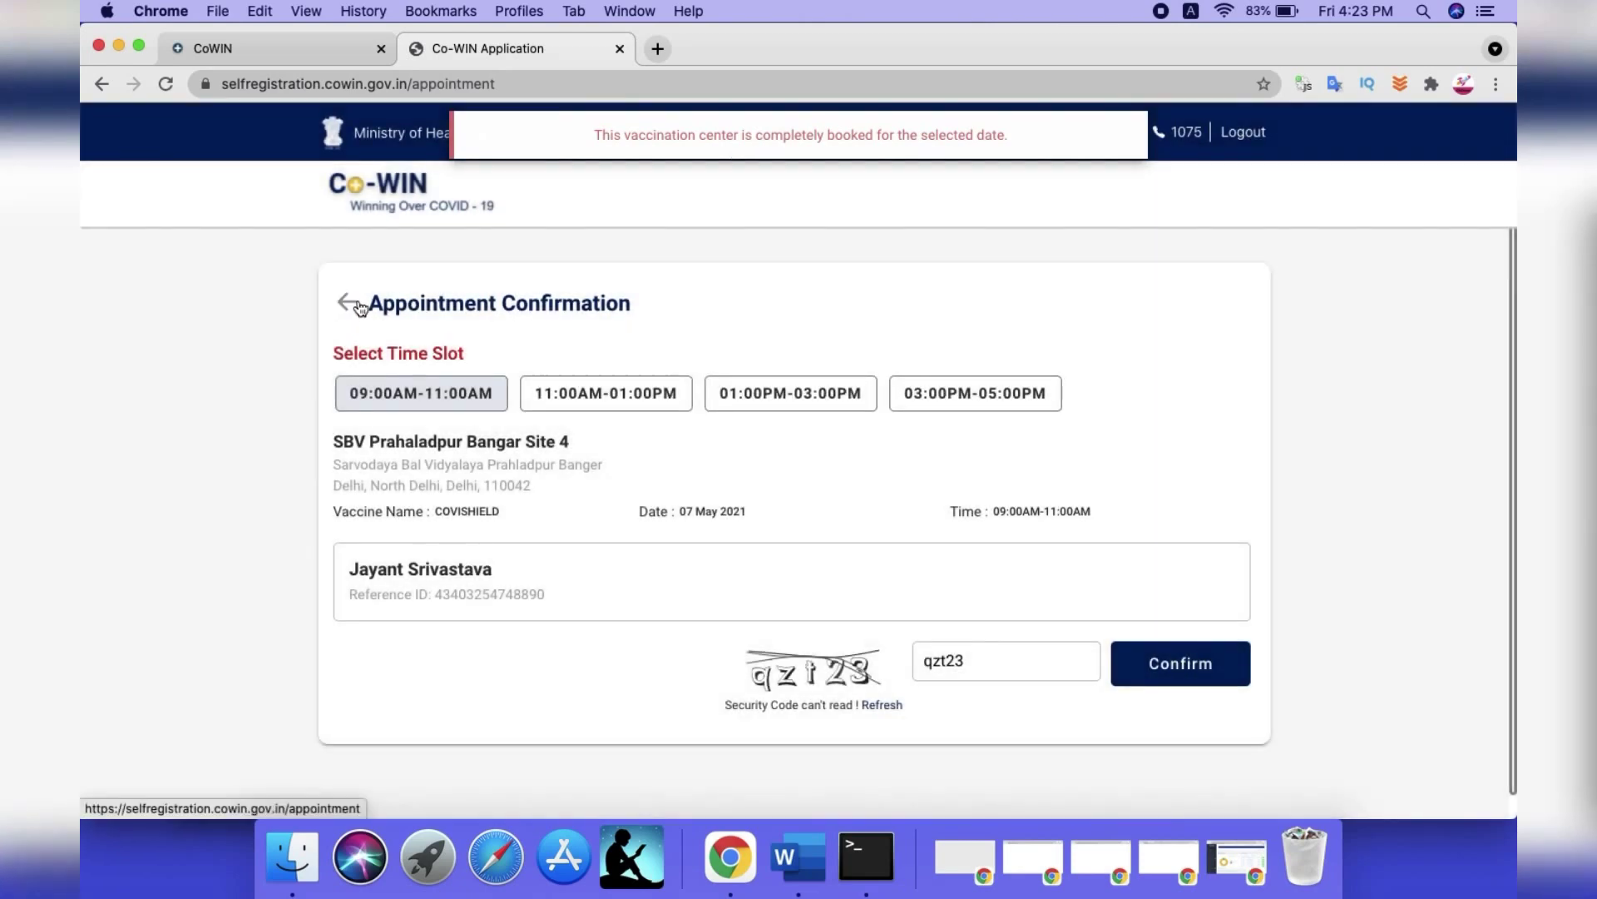
{"action": "left_click", "coordinate": [347, 303]}
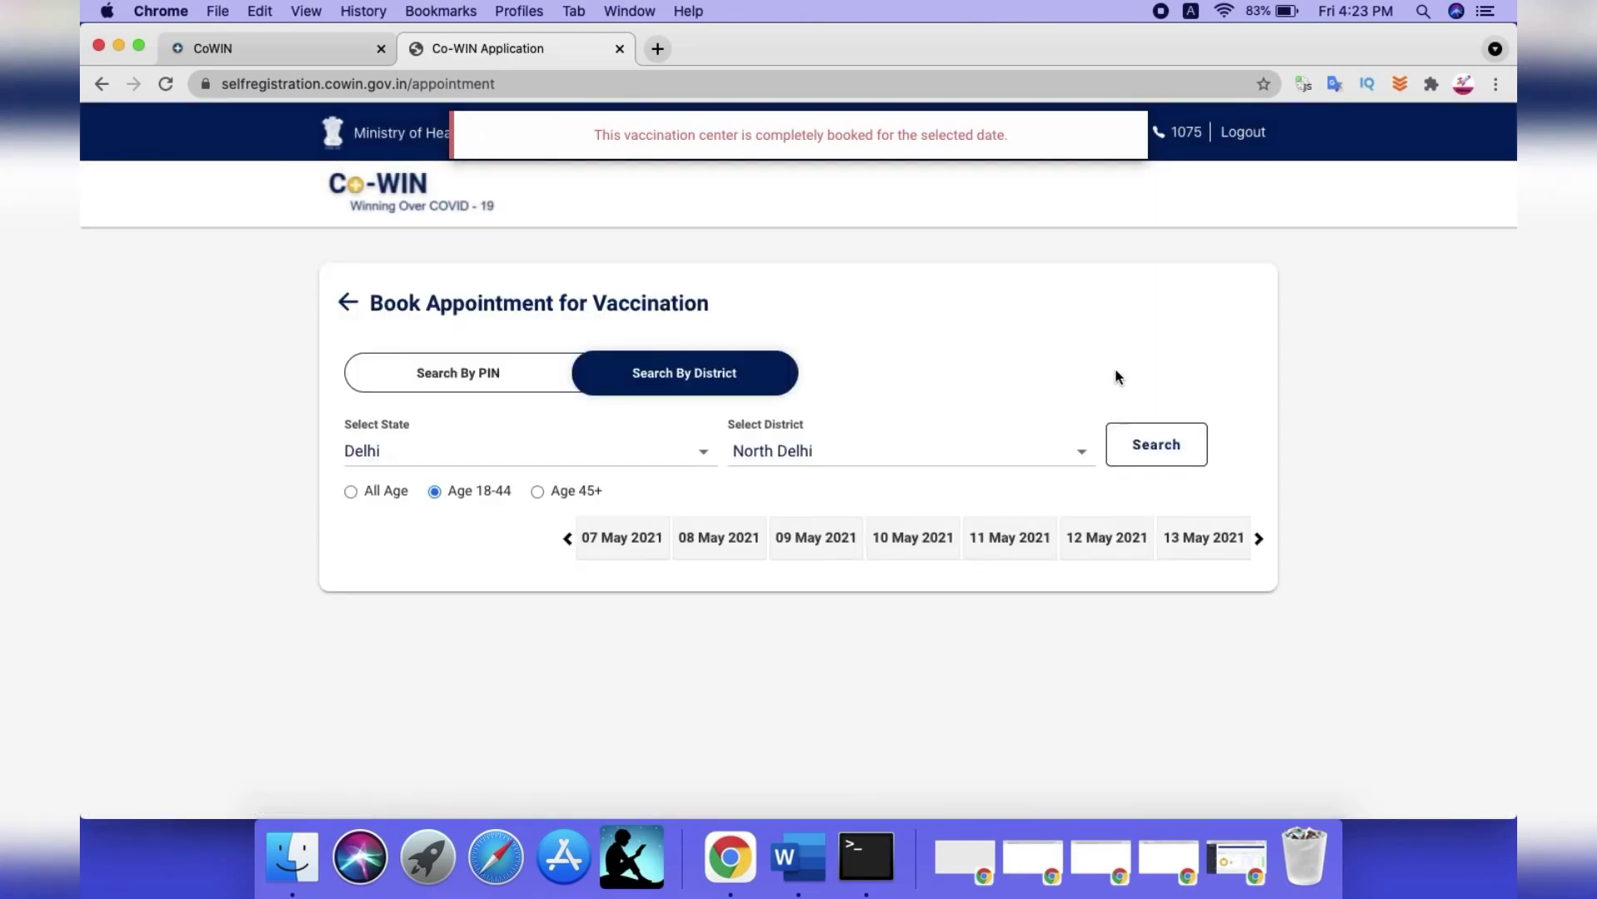
Rerun the North Delhi 18-44 slot search and review the results
{"action": "left_click", "coordinate": [1157, 459]}
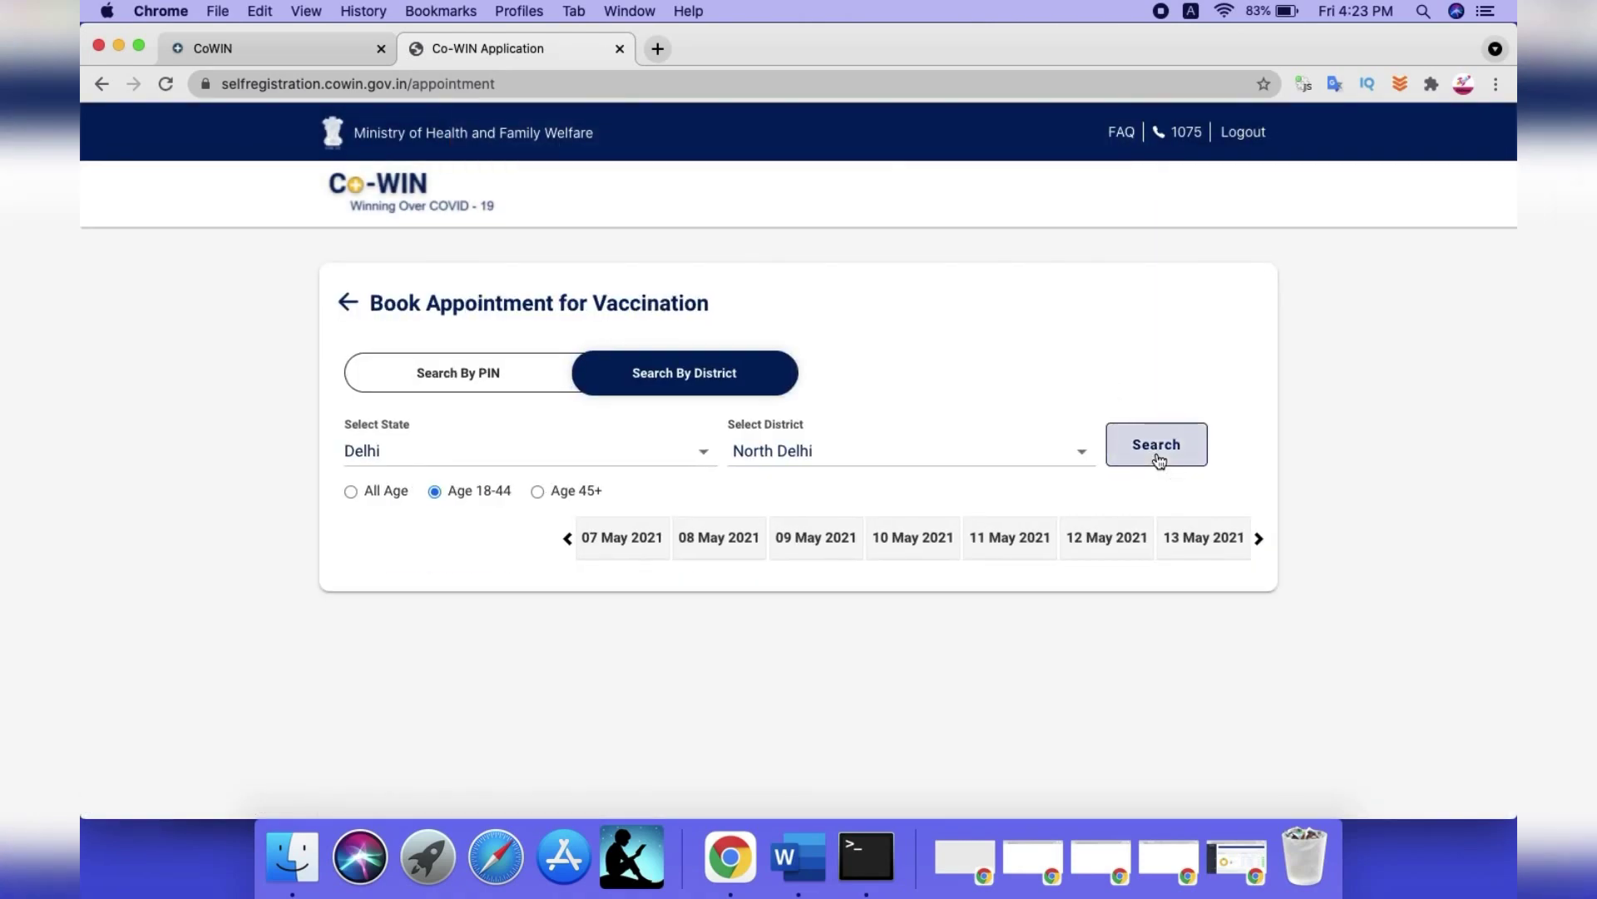
{"action": "left_click", "coordinate": [1343, 490]}
{"action": "scroll", "coordinate": [1343, 491], "scroll_direction": "down", "scroll_amount": 4}
{"action": "scroll", "coordinate": [1345, 492], "scroll_direction": "up", "scroll_amount": 3}
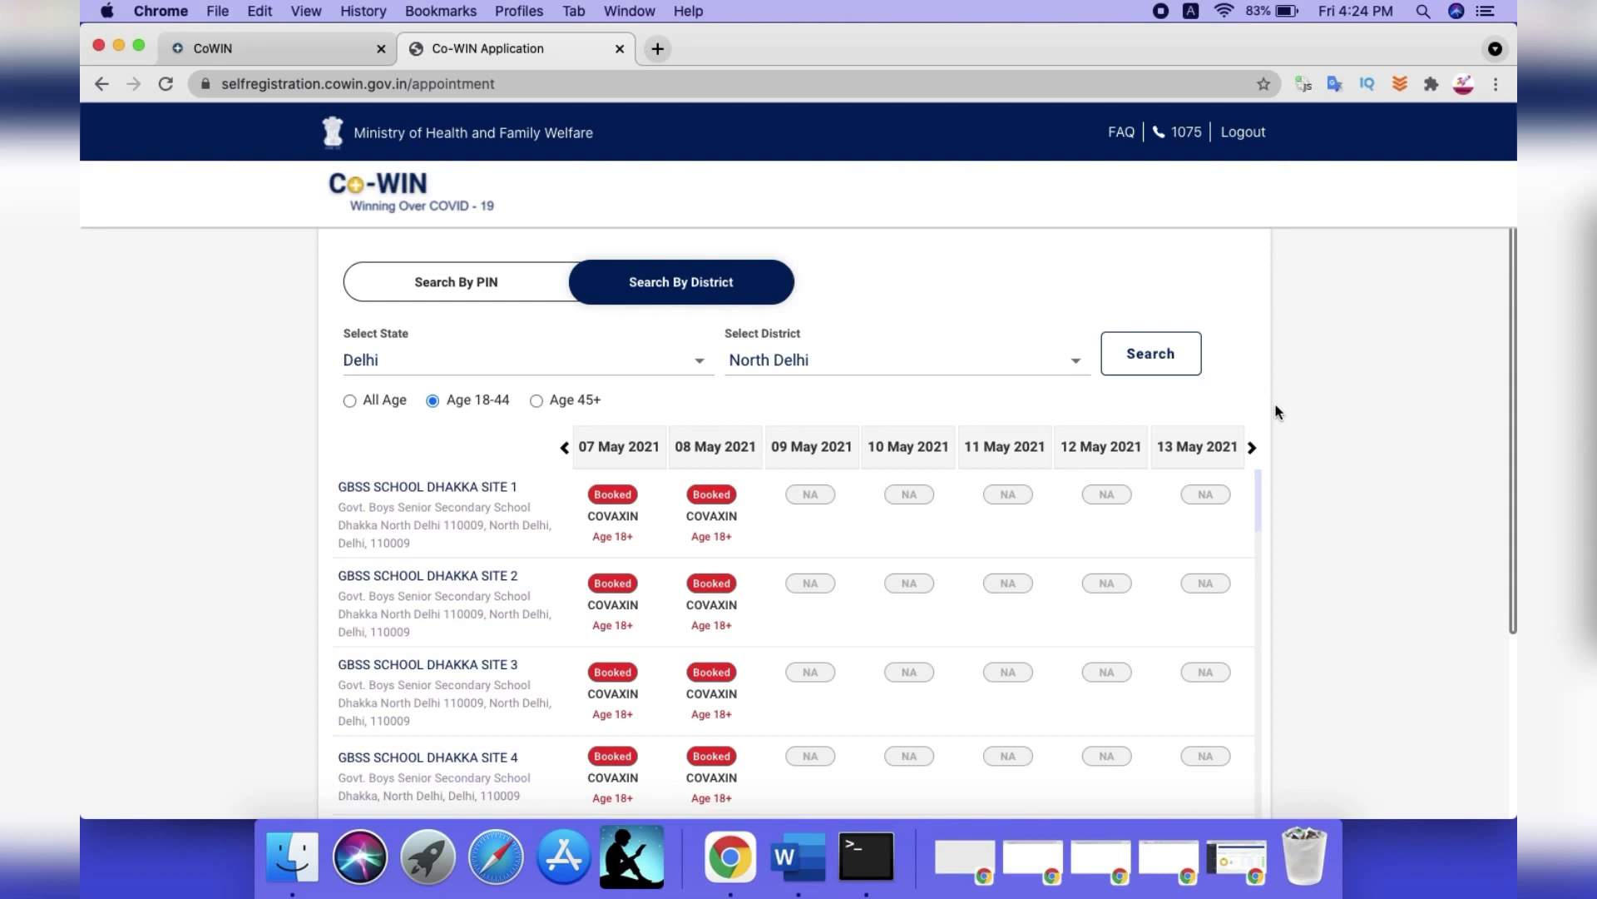
Search North East Delhi centres for slots and scan the results
{"action": "left_click", "coordinate": [1034, 355]}
{"action": "left_click", "coordinate": [963, 404]}
{"action": "left_click", "coordinate": [1141, 366]}
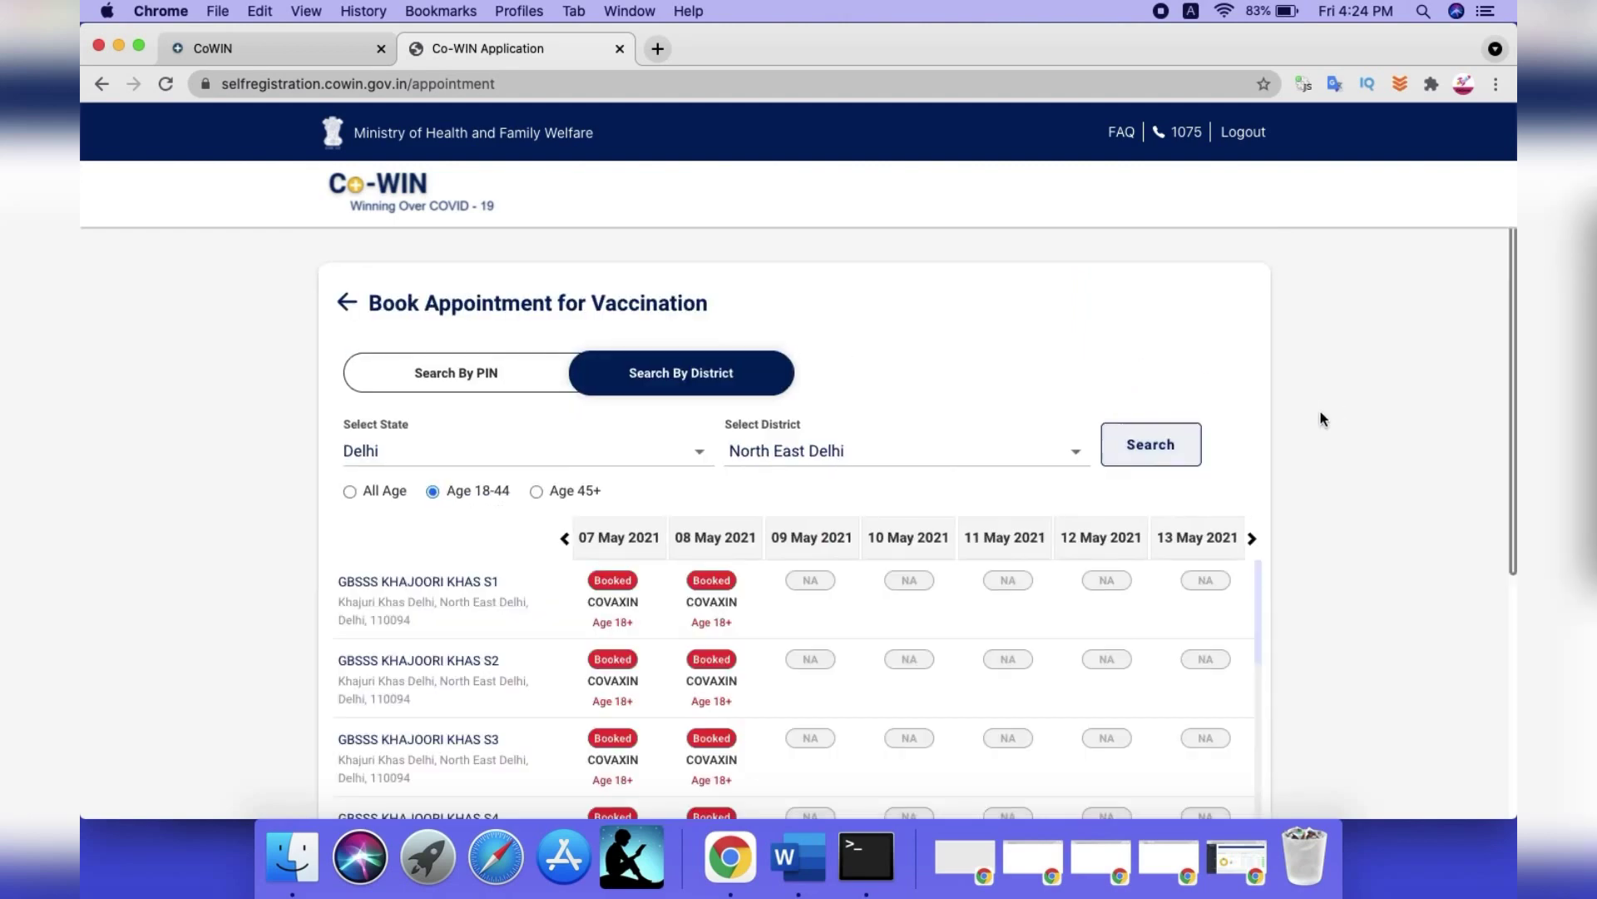
{"action": "scroll", "coordinate": [1320, 411], "scroll_direction": "down", "scroll_amount": 4}
{"action": "scroll", "coordinate": [1320, 411], "scroll_direction": "up", "scroll_amount": 2}
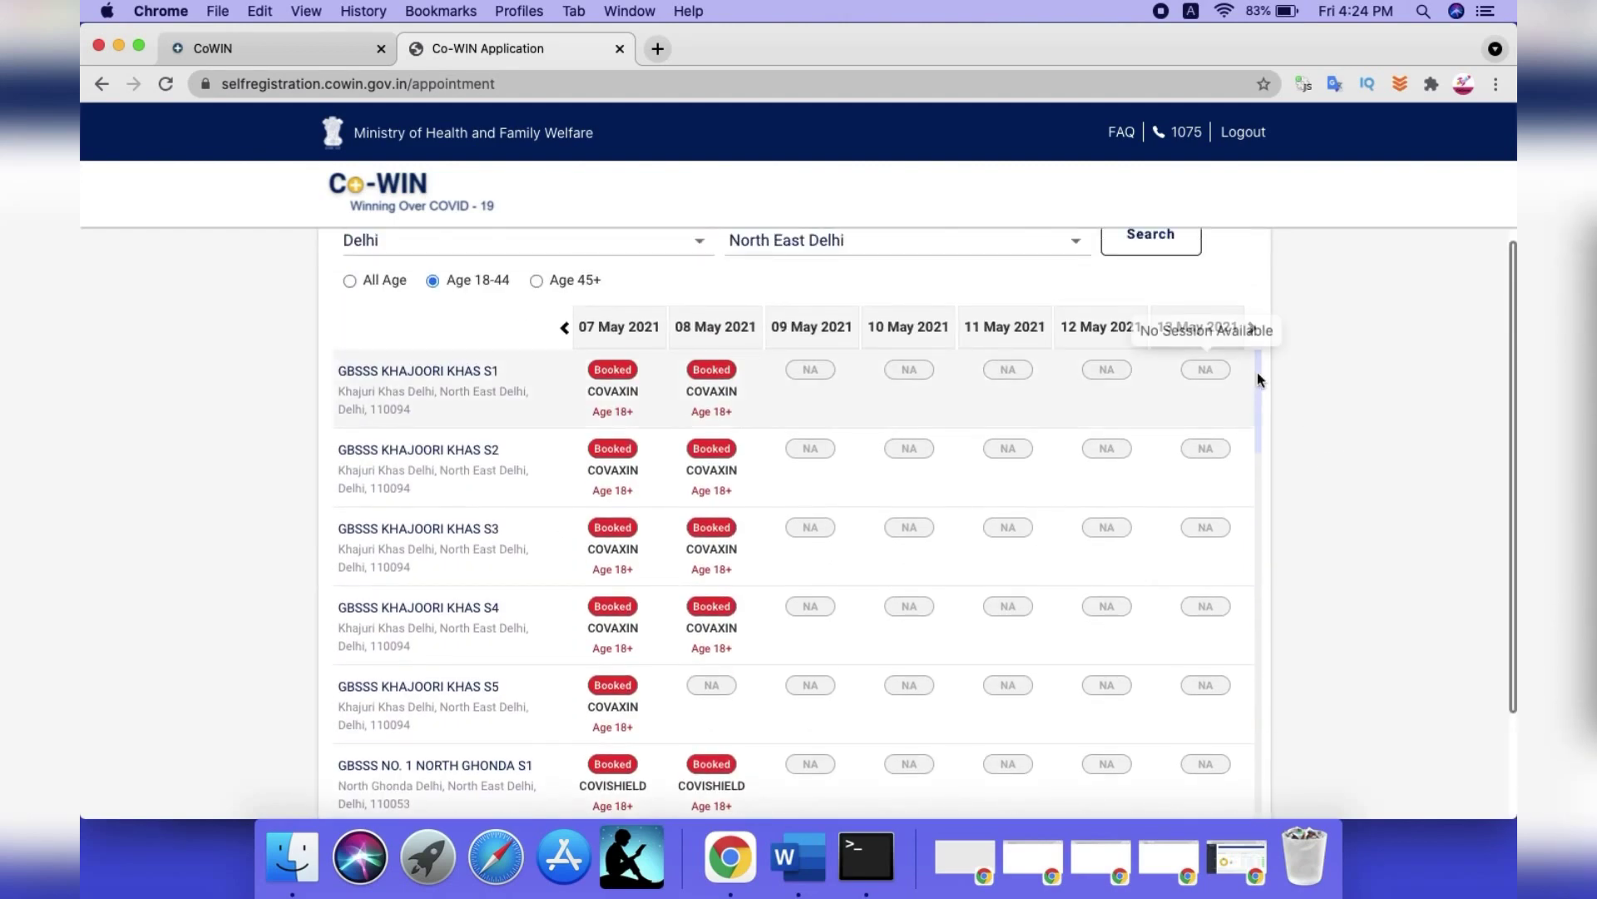
{"action": "left_click_drag", "start_coordinate": [1258, 379], "coordinate": [1306, 341]}
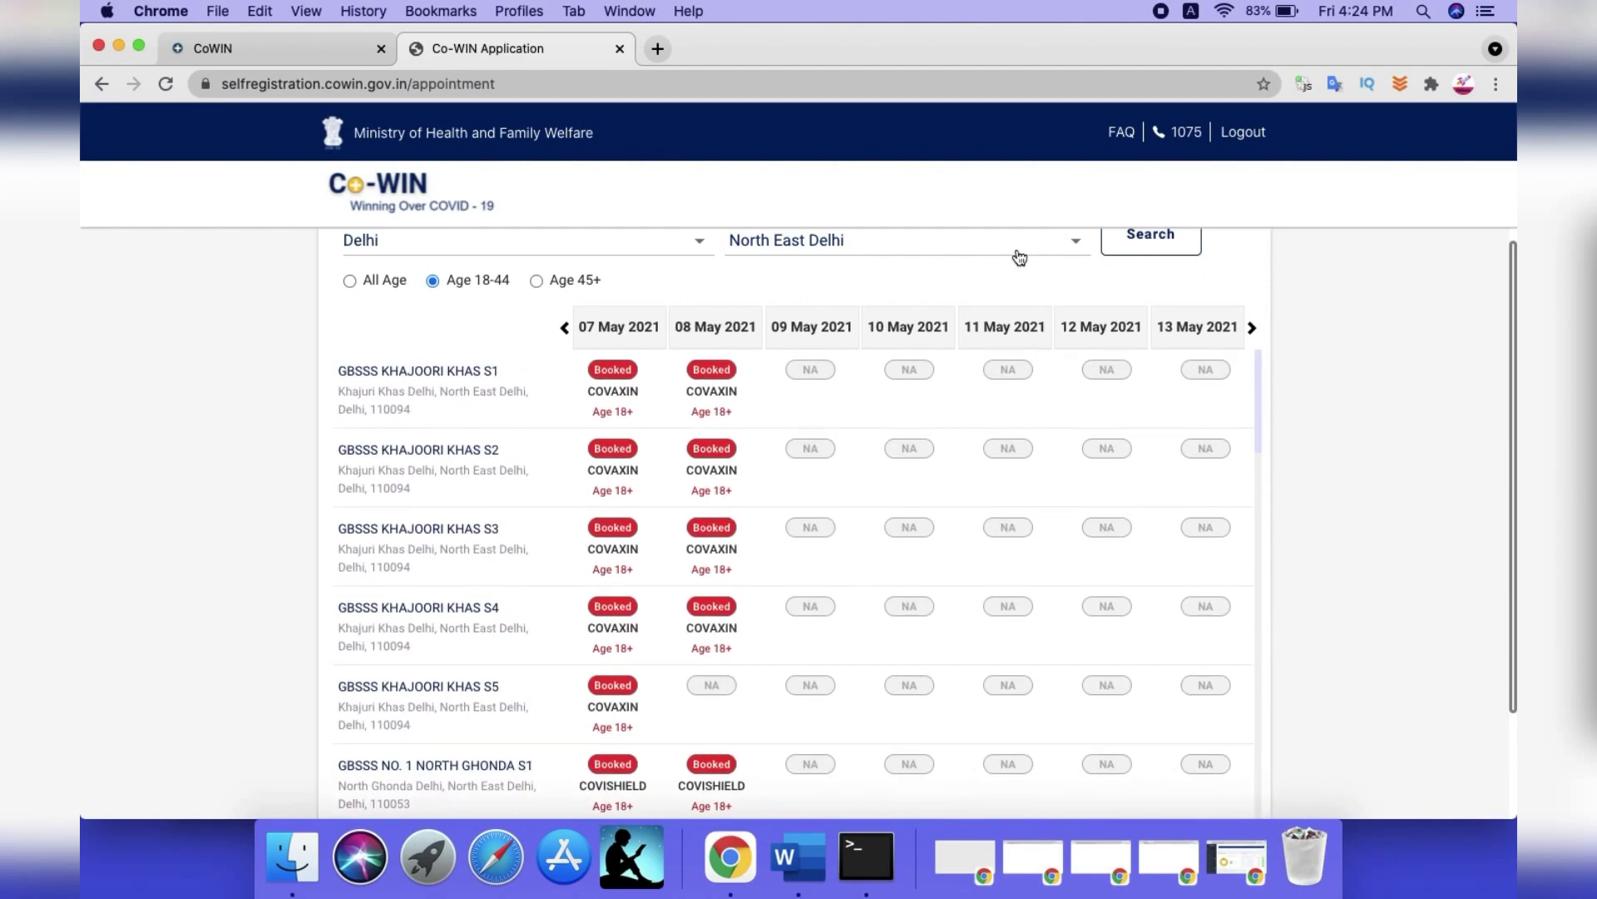
Search North West Delhi centres for slots and scan the results
{"action": "left_click", "coordinate": [1020, 257]}
{"action": "left_click", "coordinate": [961, 287]}
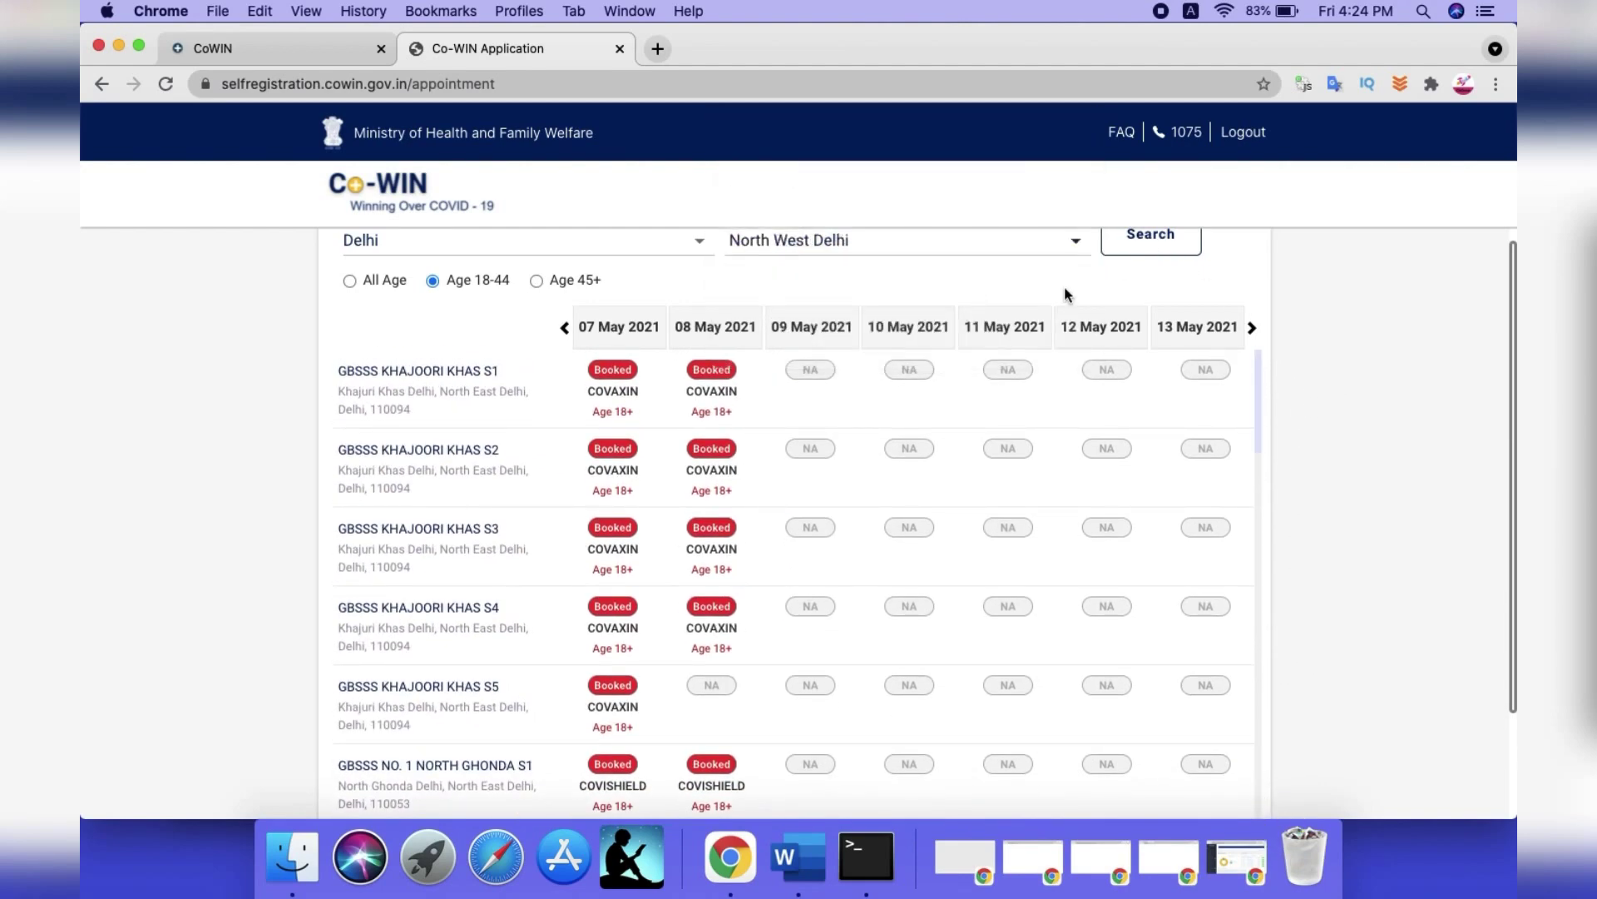
{"action": "left_click", "coordinate": [1137, 240]}
{"action": "scroll", "coordinate": [1290, 525], "scroll_direction": "down", "scroll_amount": 3}
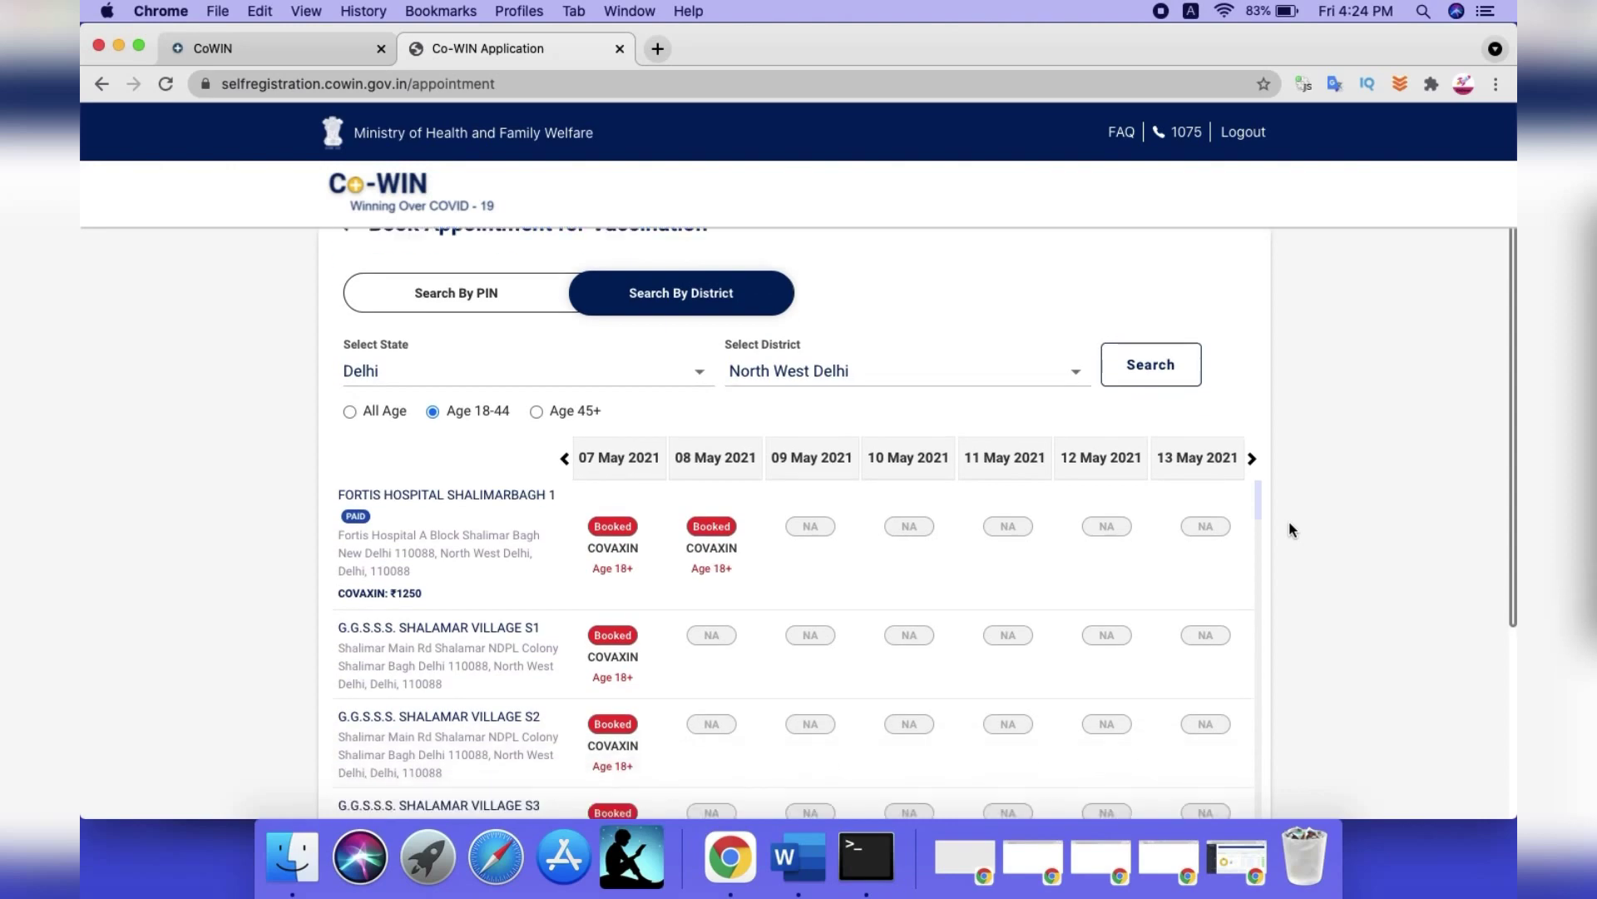
{"action": "mouse_move", "coordinate": [1258, 387]}
{"action": "left_mouse_down"}
{"action": "mouse_move", "coordinate": [1266, 763]}
{"action": "mouse_move", "coordinate": [1258, 391]}
{"action": "left_mouse_up"}
Search Shahdara centres for slots and scroll through the list
{"action": "left_click", "coordinate": [1021, 255]}
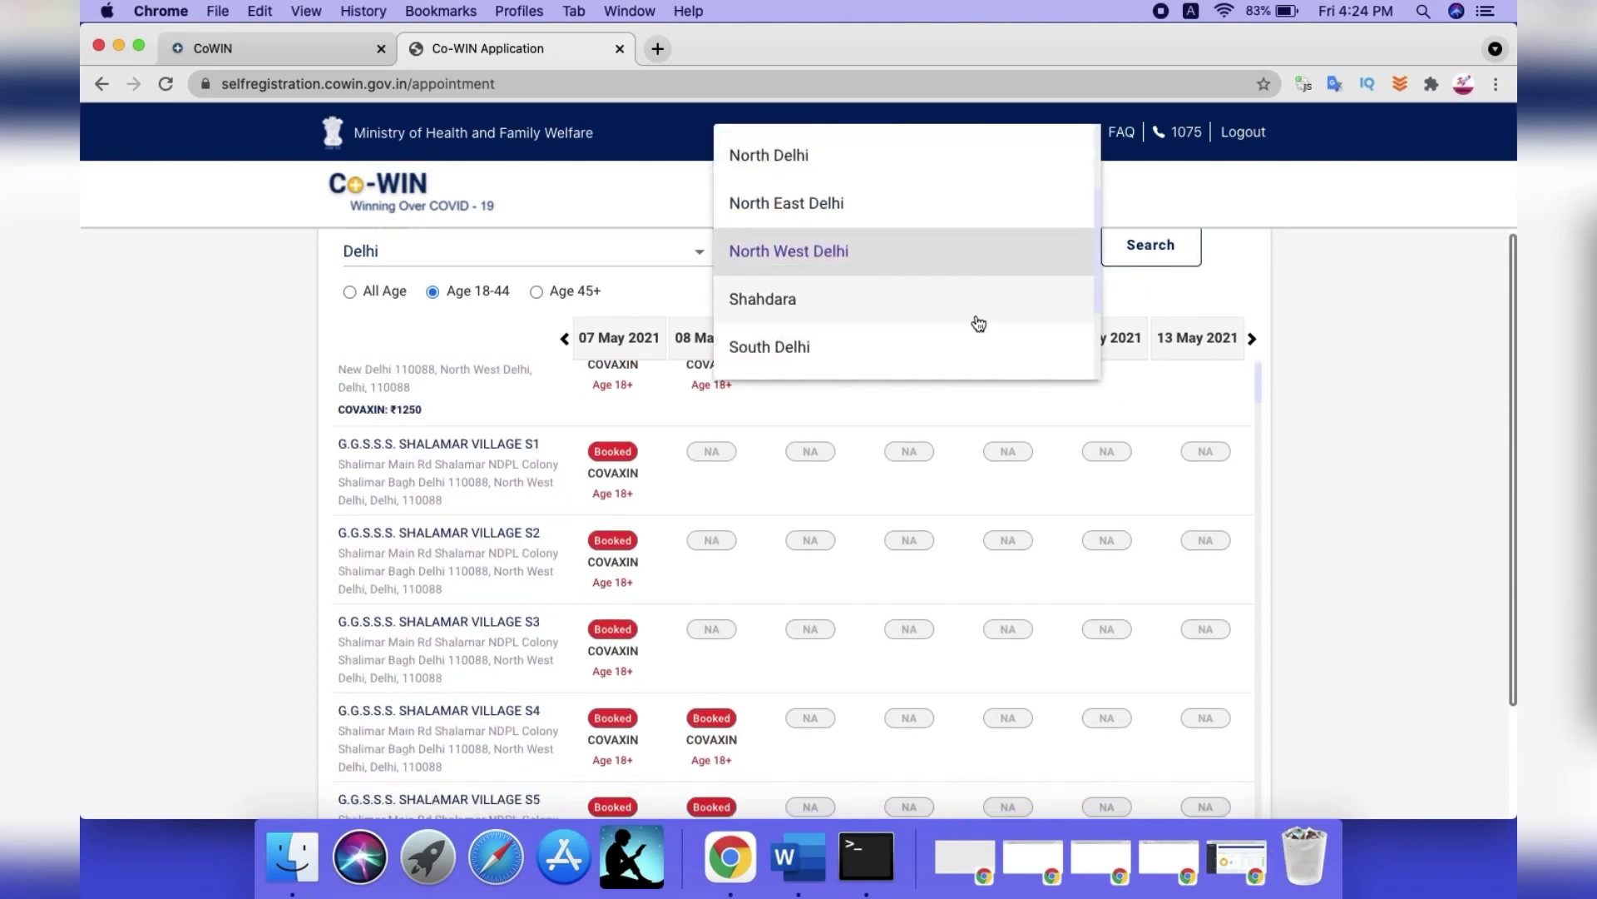
{"action": "left_click", "coordinate": [984, 311]}
{"action": "left_click", "coordinate": [1123, 249]}
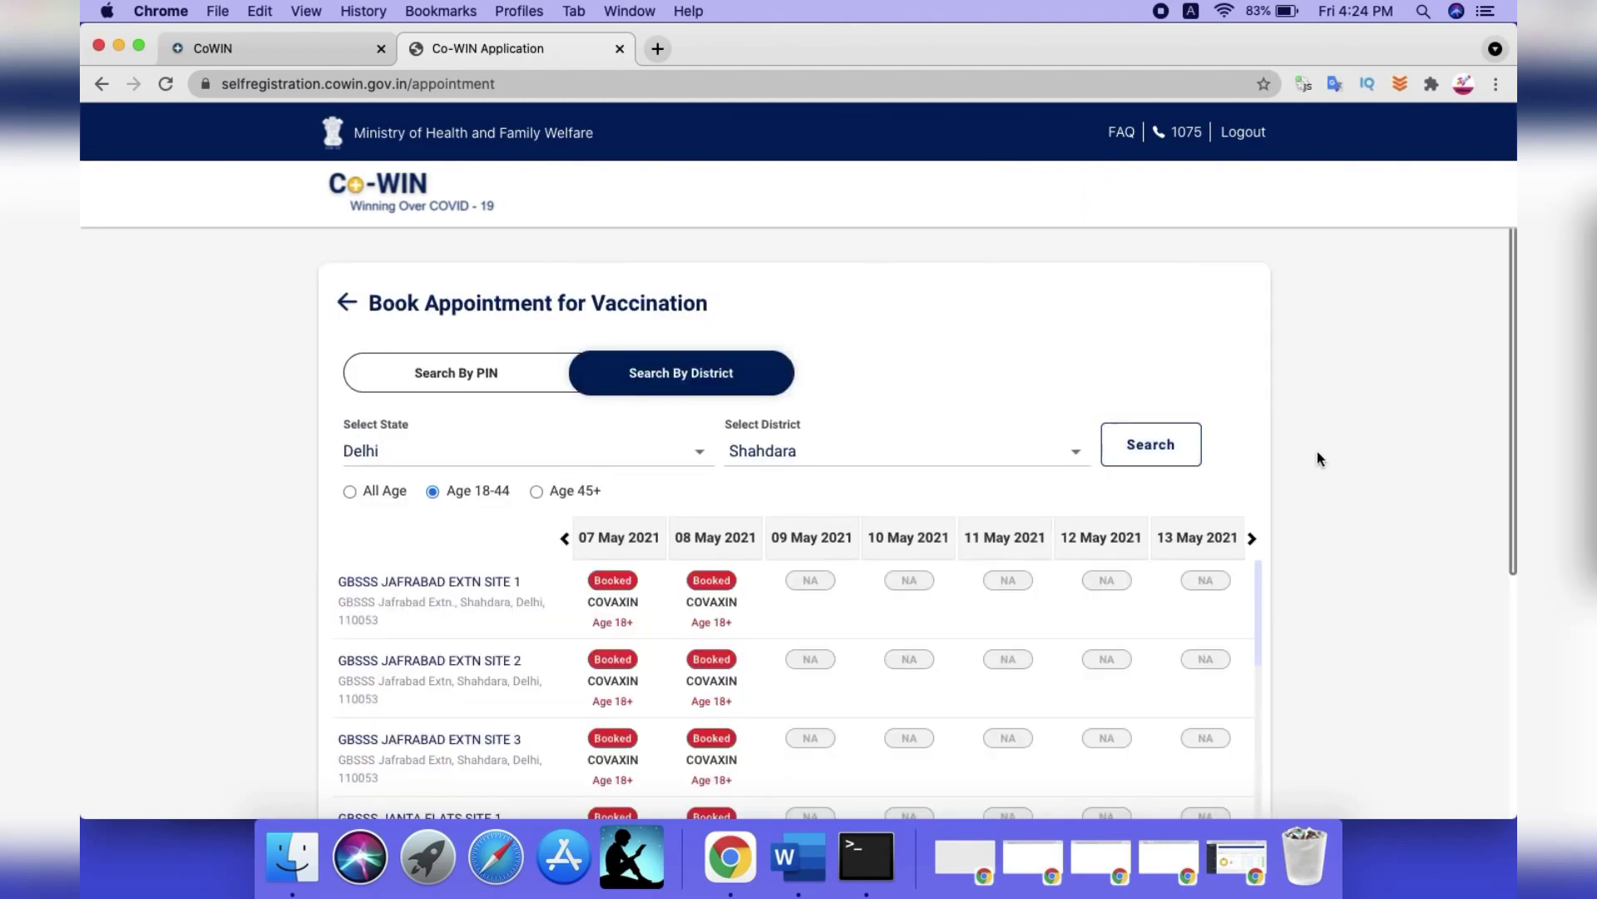
{"action": "scroll", "coordinate": [1316, 451], "scroll_direction": "down", "scroll_amount": 4}
{"action": "scroll", "coordinate": [1316, 451], "scroll_direction": "up", "scroll_amount": 2}
{"action": "left_click_drag", "start_coordinate": [1270, 409], "coordinate": [1287, 567]}
{"action": "scroll", "coordinate": [1336, 567], "scroll_direction": "up", "scroll_amount": 1}
{"action": "scroll", "coordinate": [1336, 567], "scroll_direction": "up", "scroll_amount": 2}
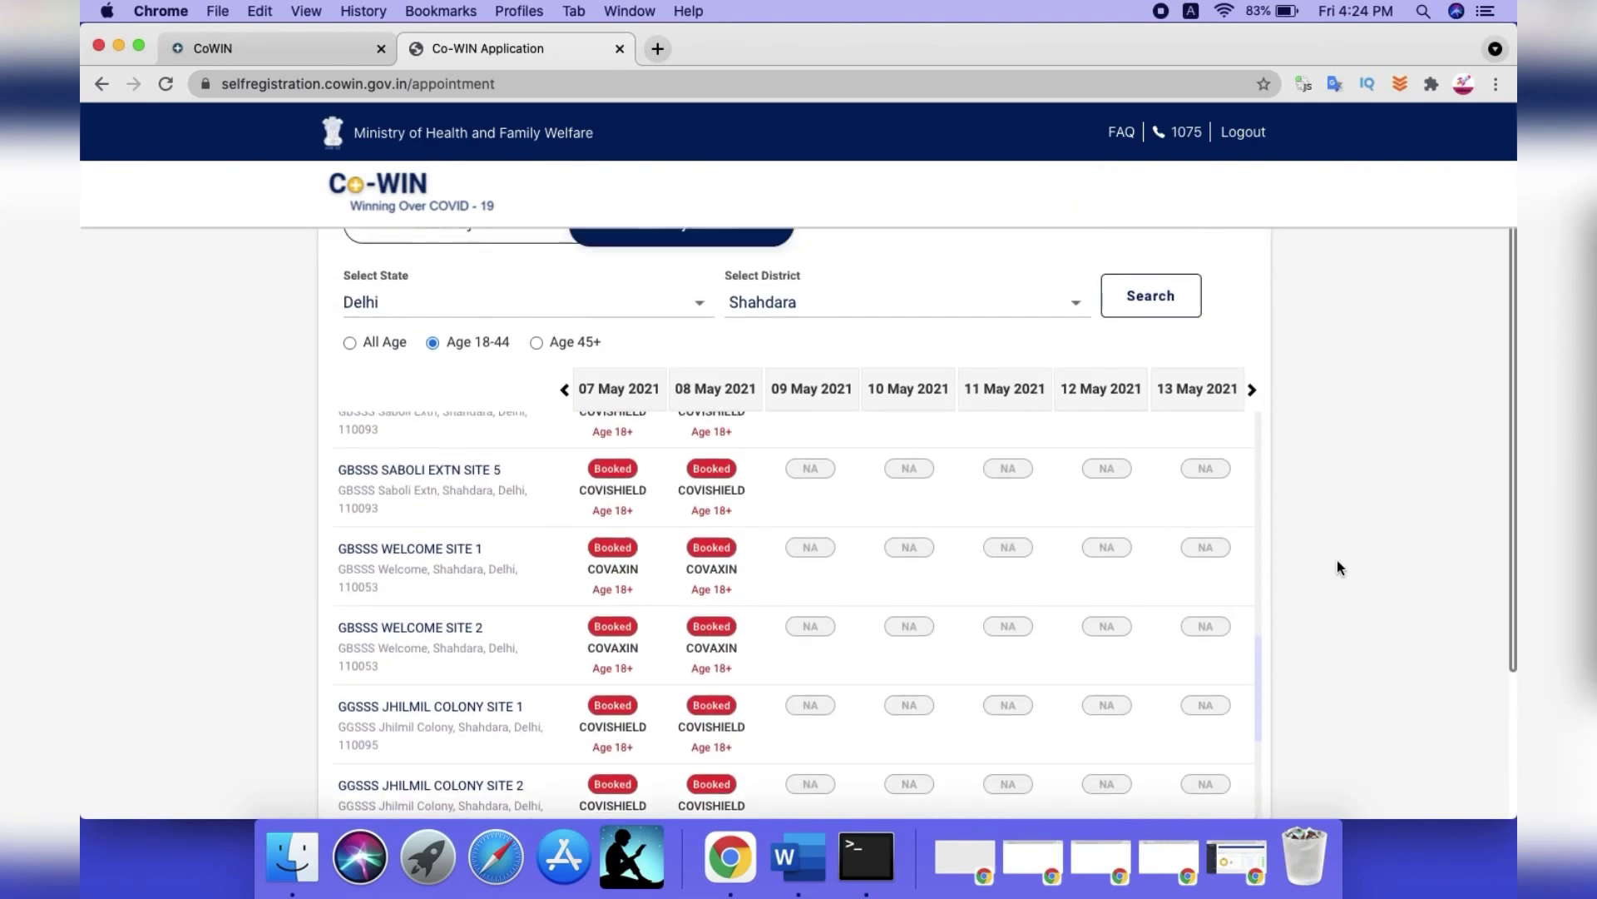
Search South East Delhi centres, listing Jangpura Site-4 and Fortis Escorts
{"action": "left_click", "coordinate": [1046, 396]}
{"action": "left_click", "coordinate": [945, 492]}
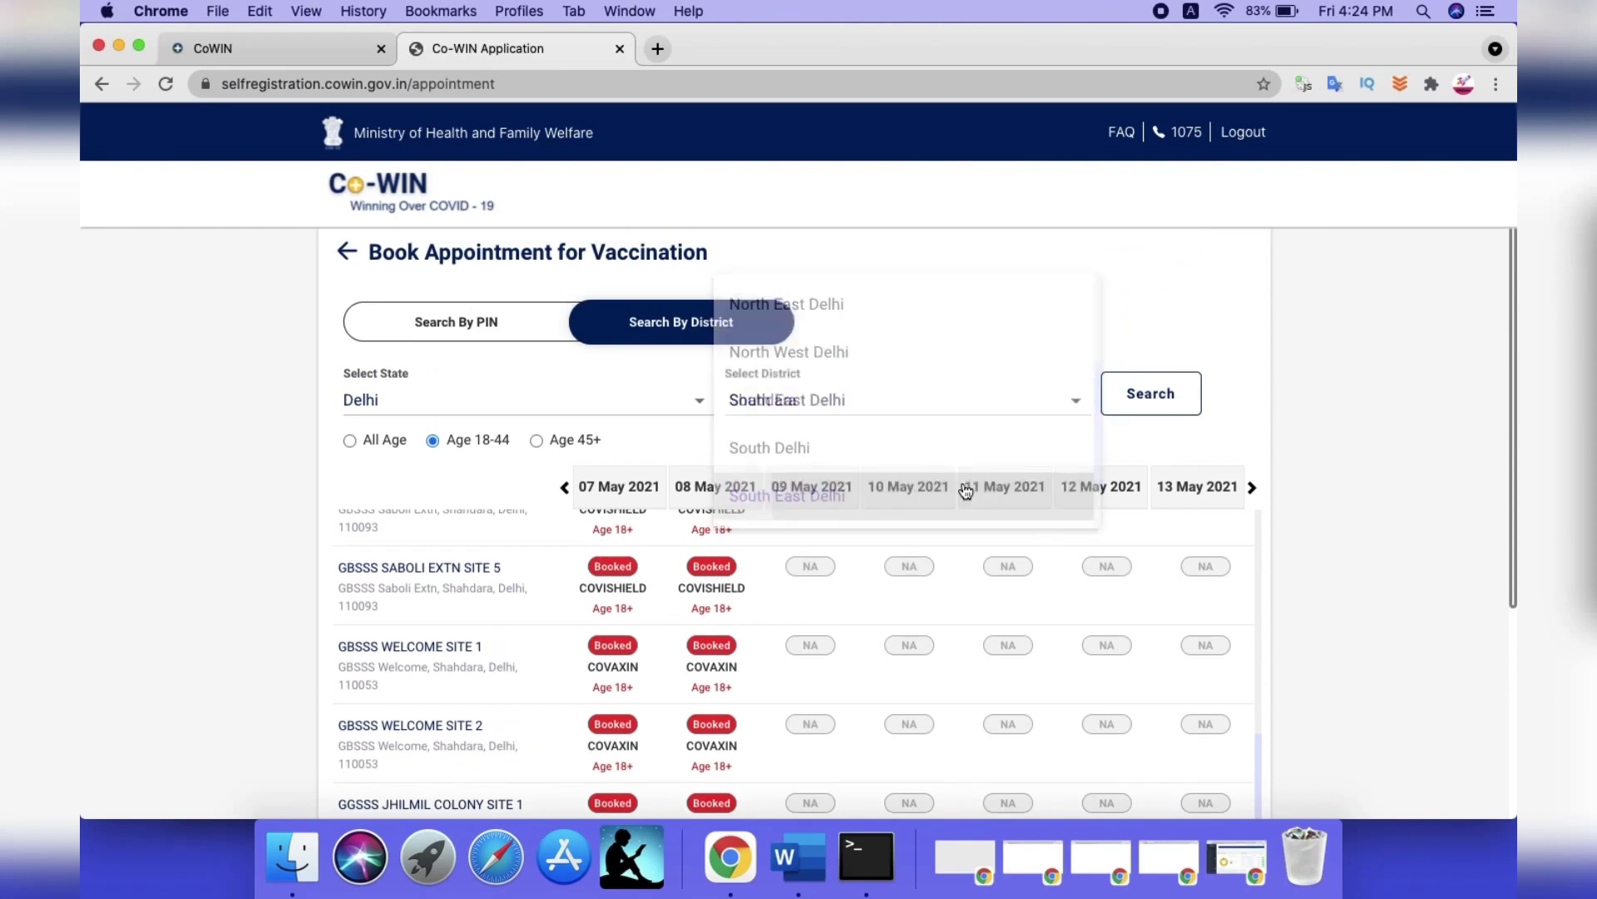
{"action": "left_click", "coordinate": [1150, 393]}
{"action": "scroll", "coordinate": [1303, 451], "scroll_direction": "down", "scroll_amount": 4}
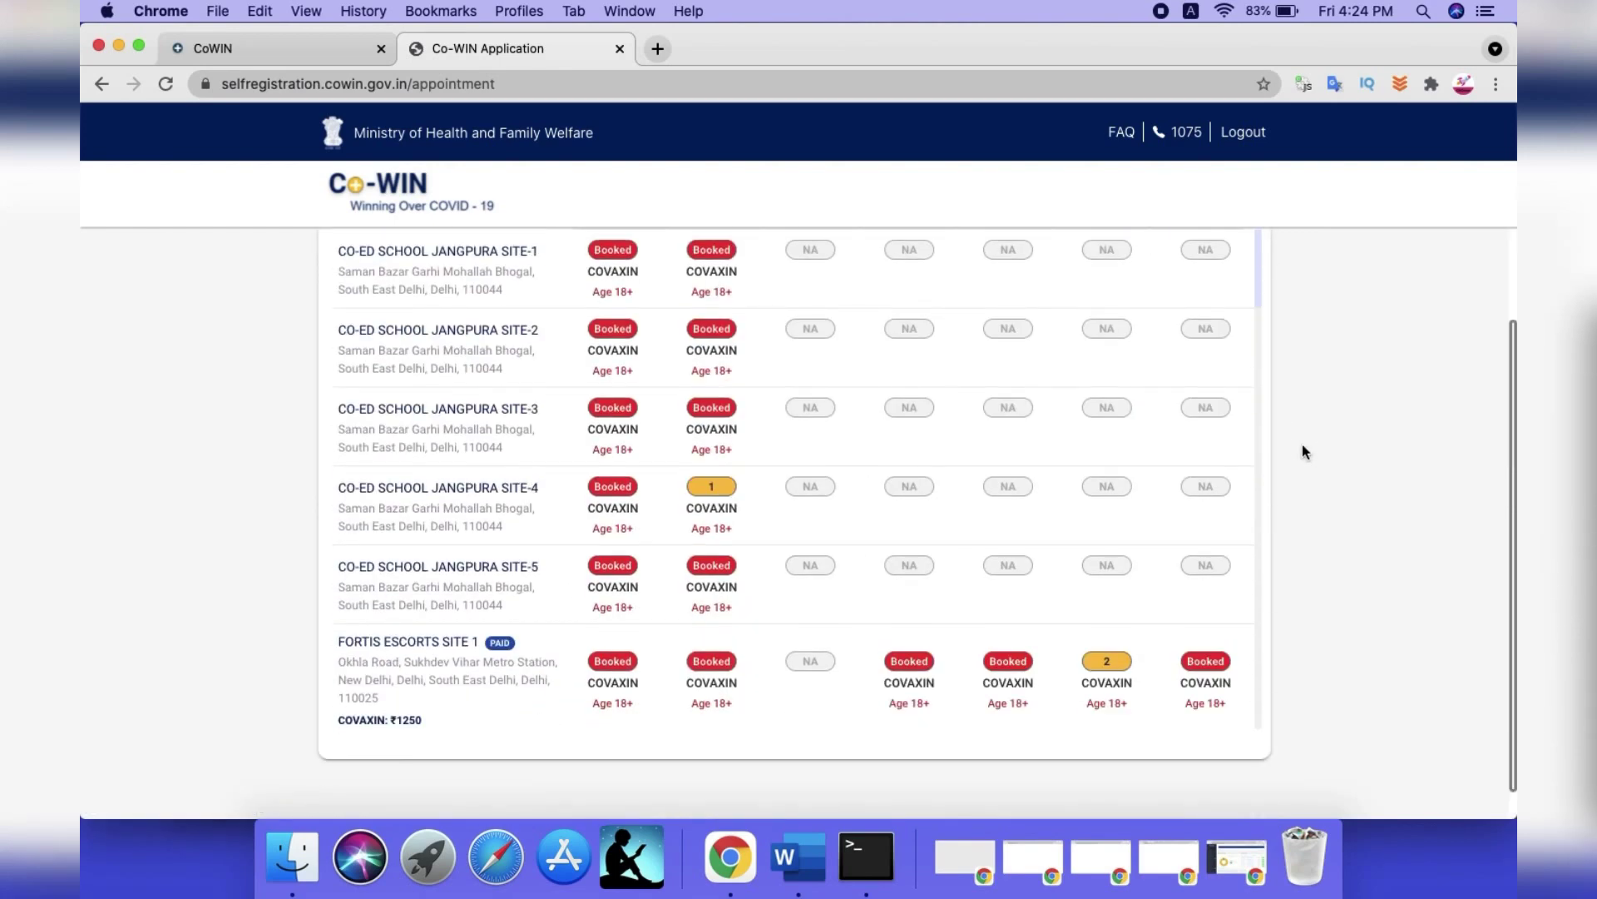
Try booking Fortis Escorts Site 1 for 12 May at 09:00AM-11:00AM with the security code
{"action": "left_click", "coordinate": [1108, 666]}
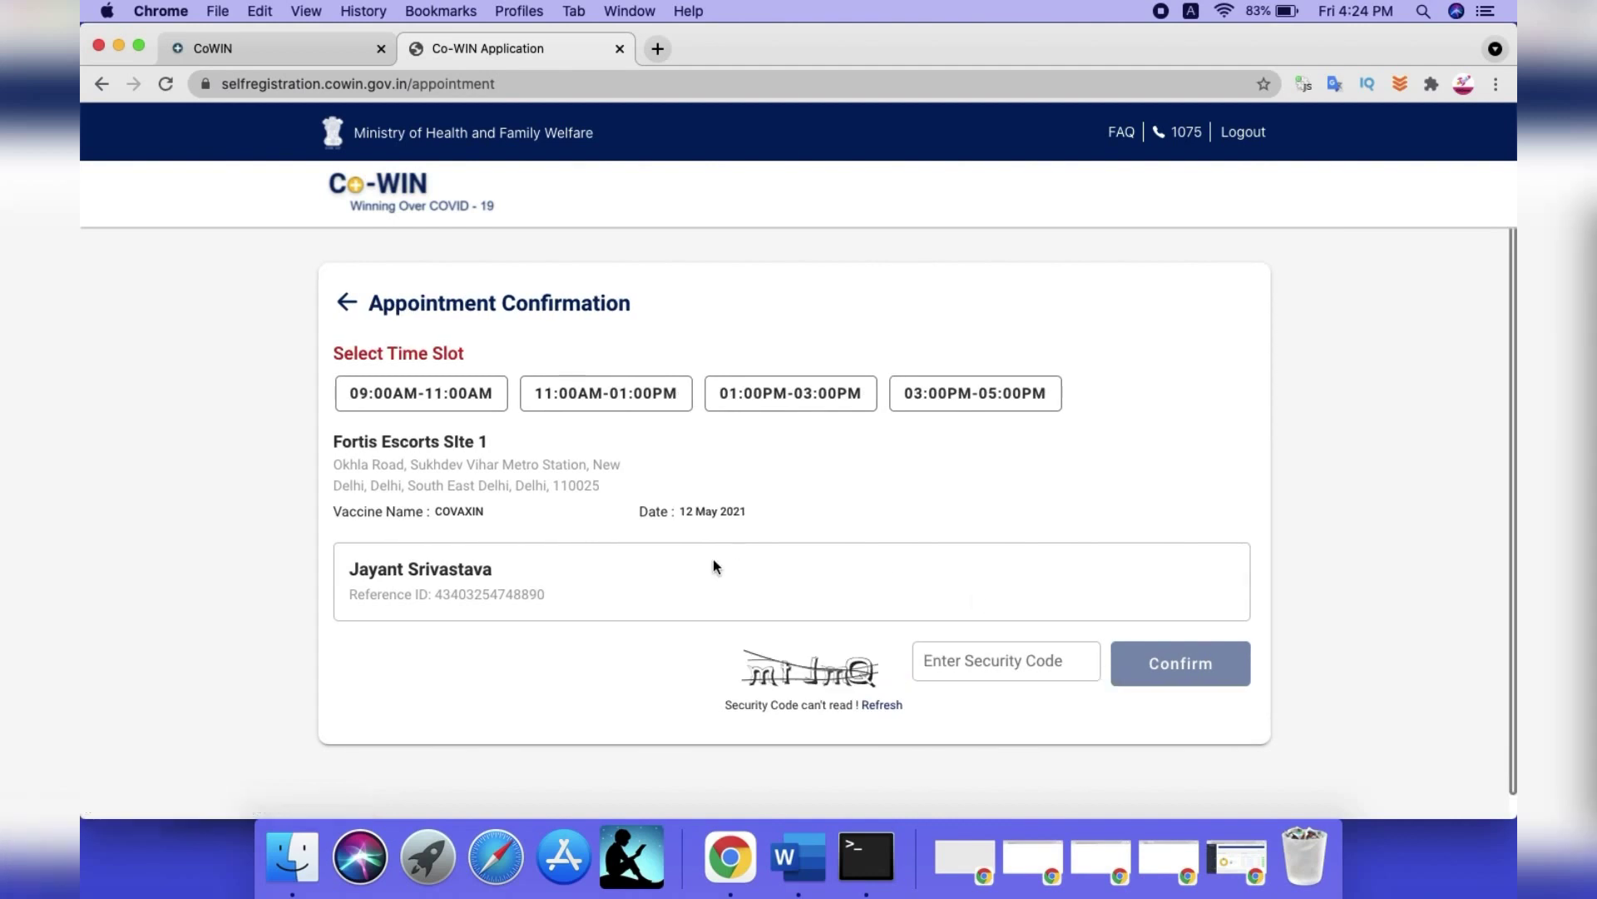
{"action": "left_click", "coordinate": [445, 394]}
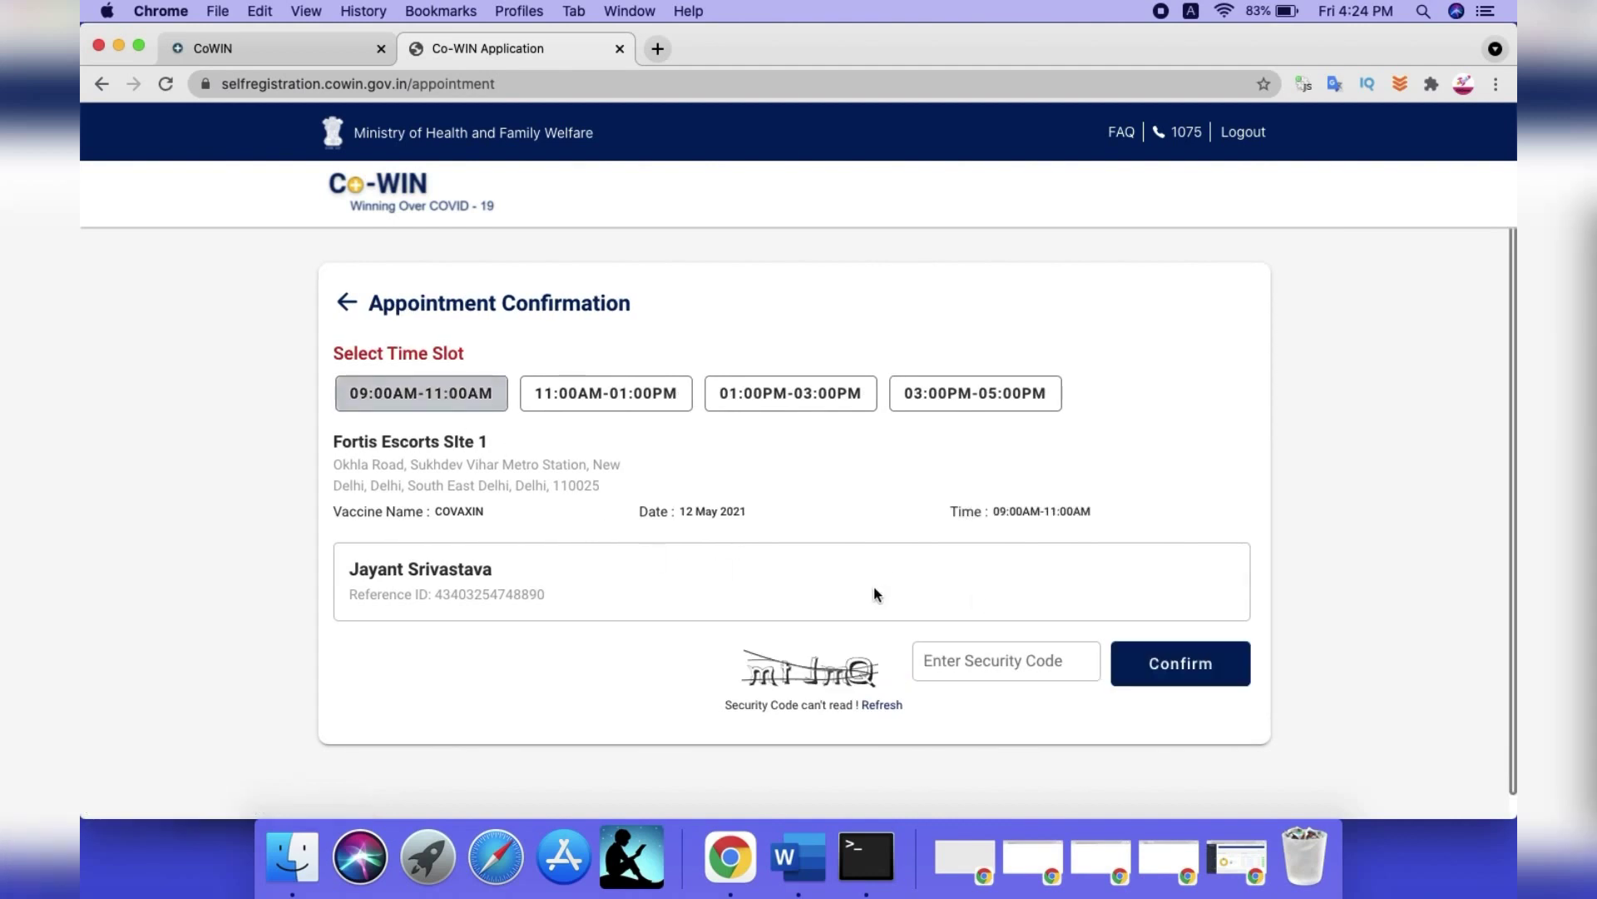
{"action": "left_click", "coordinate": [971, 644]}
{"action": "type", "text": "mtjmQ"}
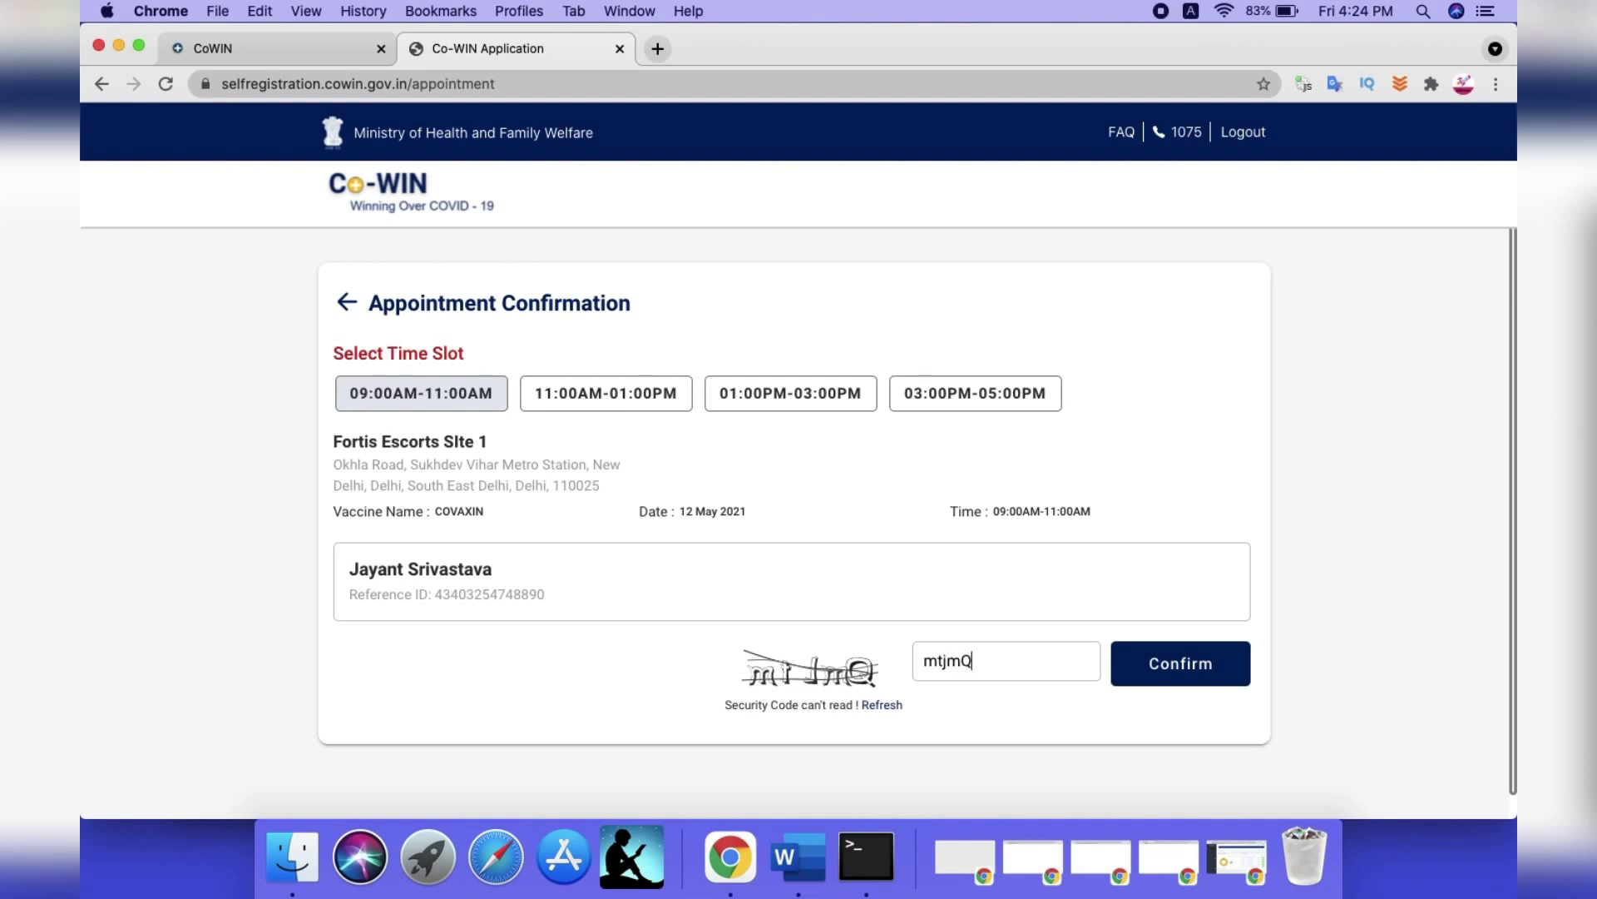
{"action": "left_click", "coordinate": [1182, 663]}
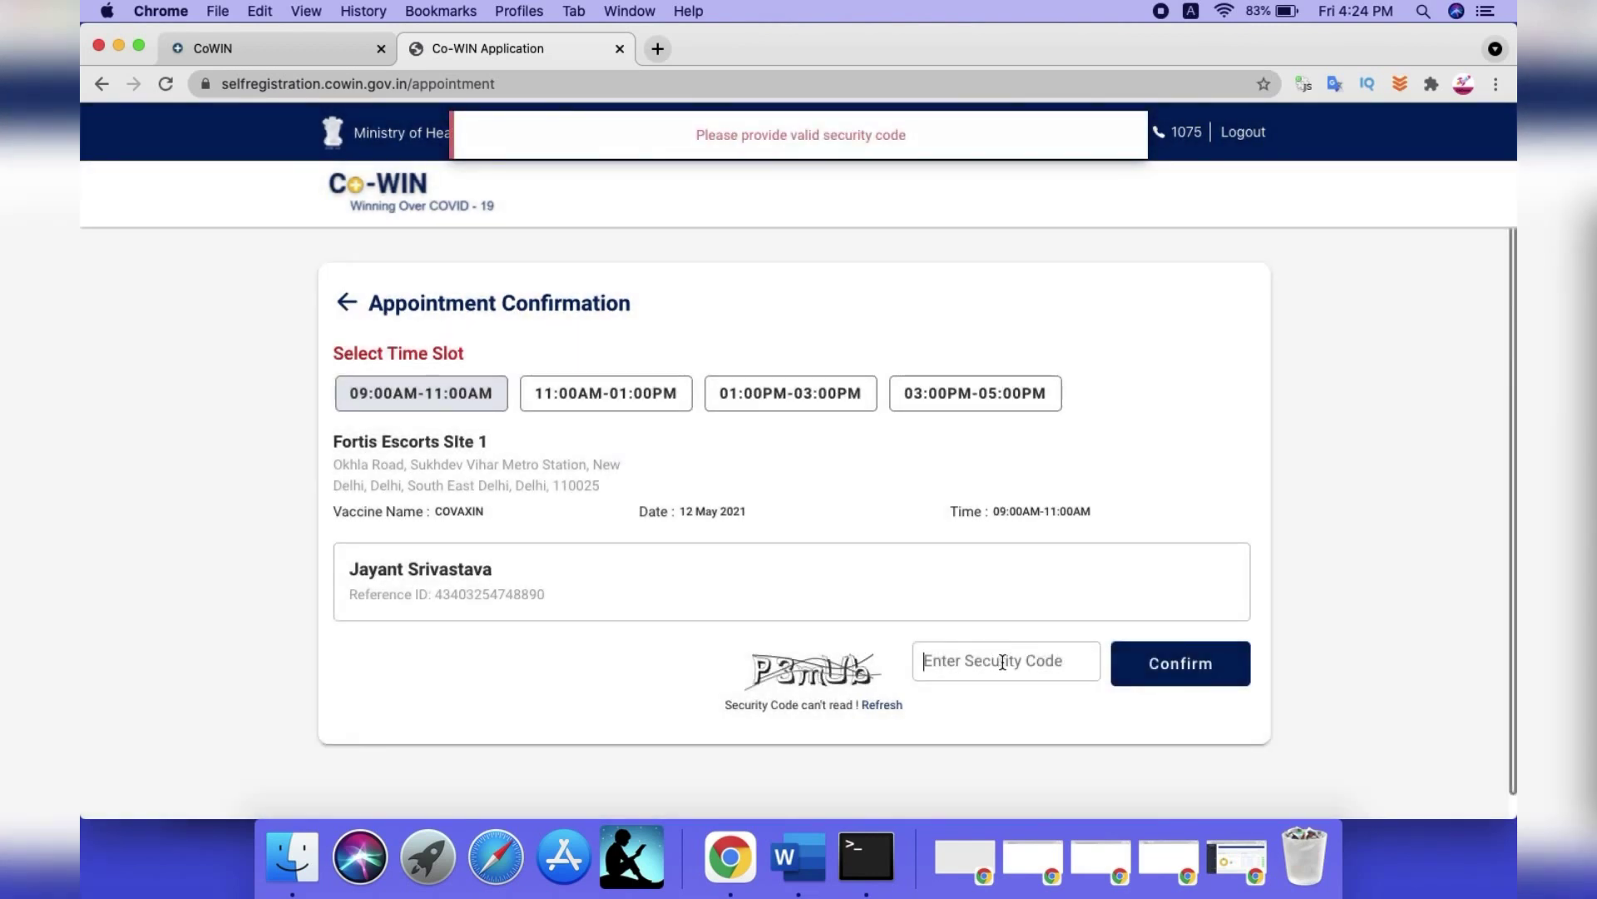
{"action": "left_click", "coordinate": [1002, 662]}
{"action": "type", "text": "P3mUb"}
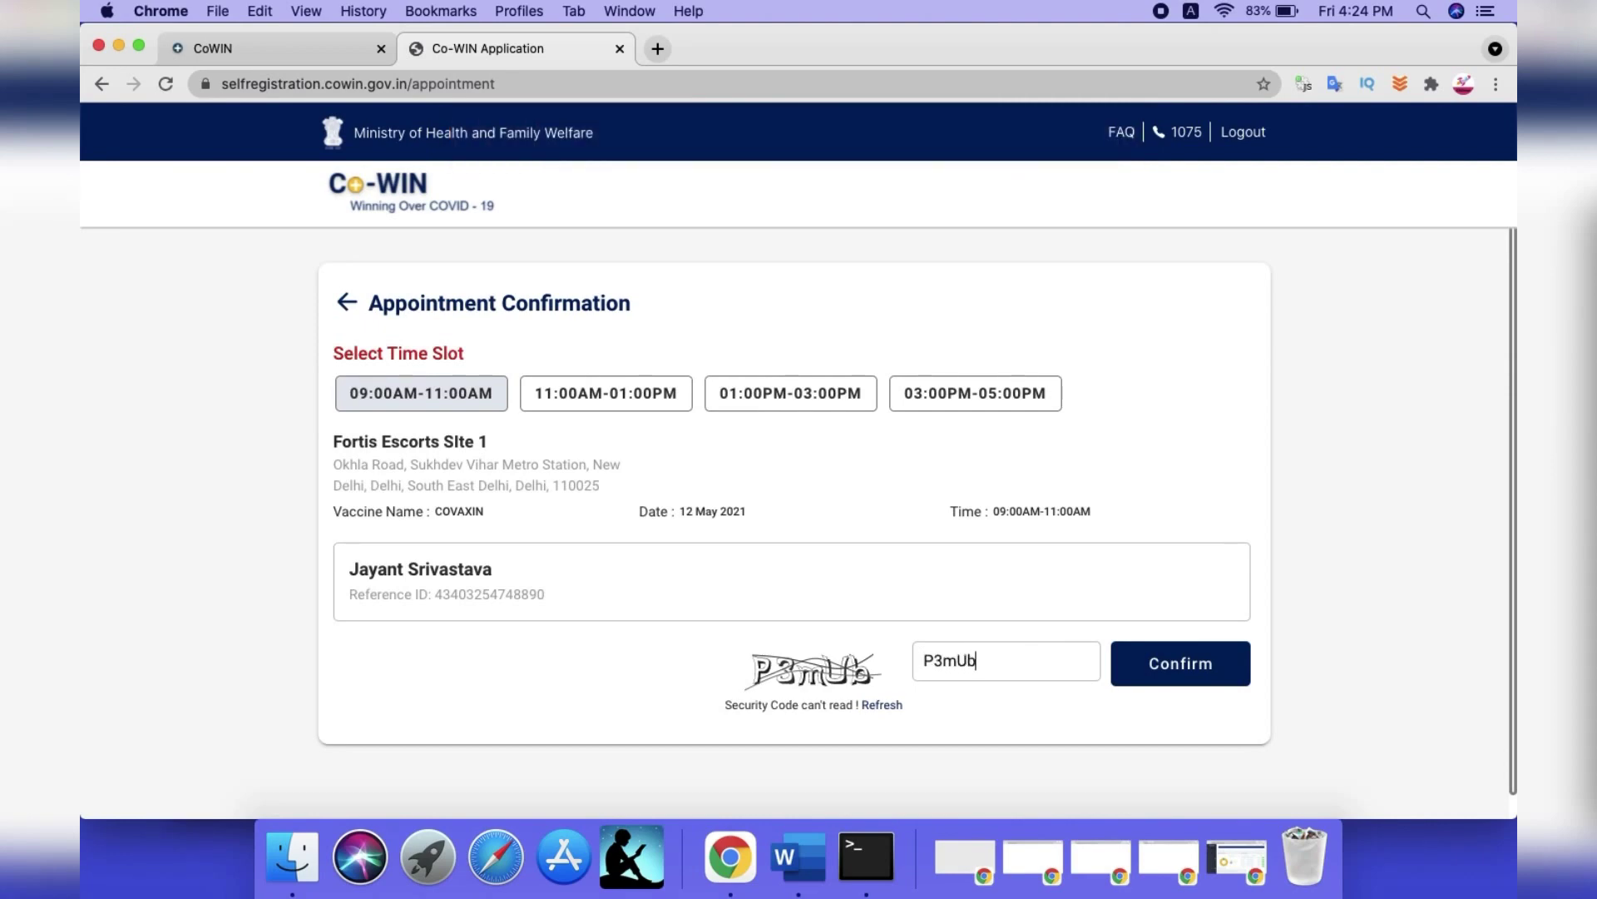
{"action": "left_click", "coordinate": [1121, 667]}
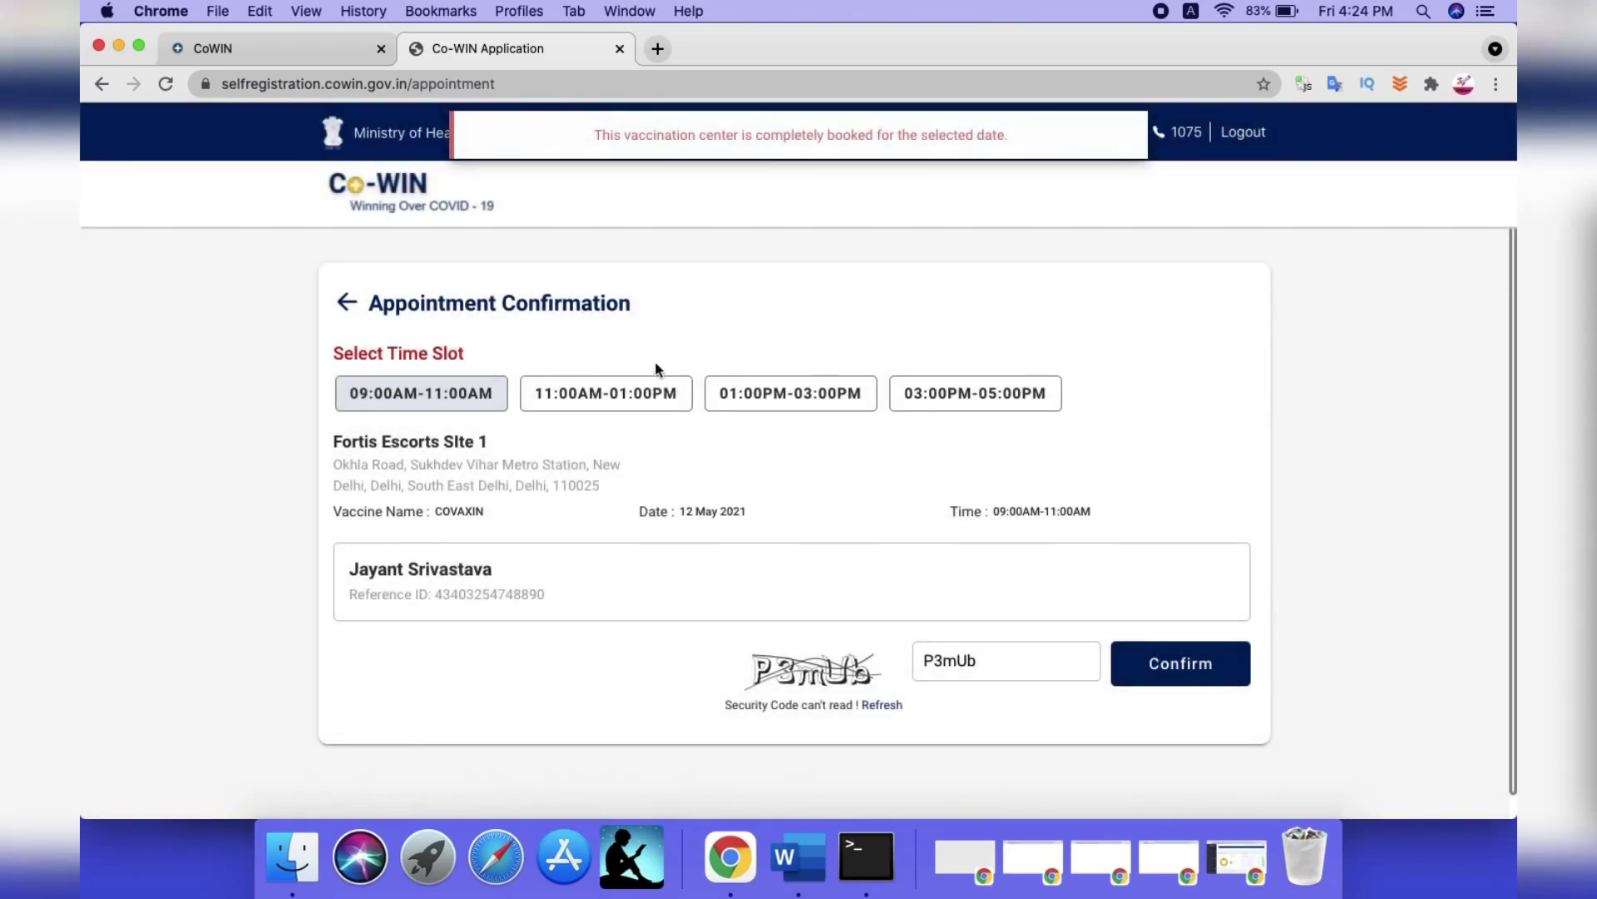
{"action": "left_click", "coordinate": [526, 401]}
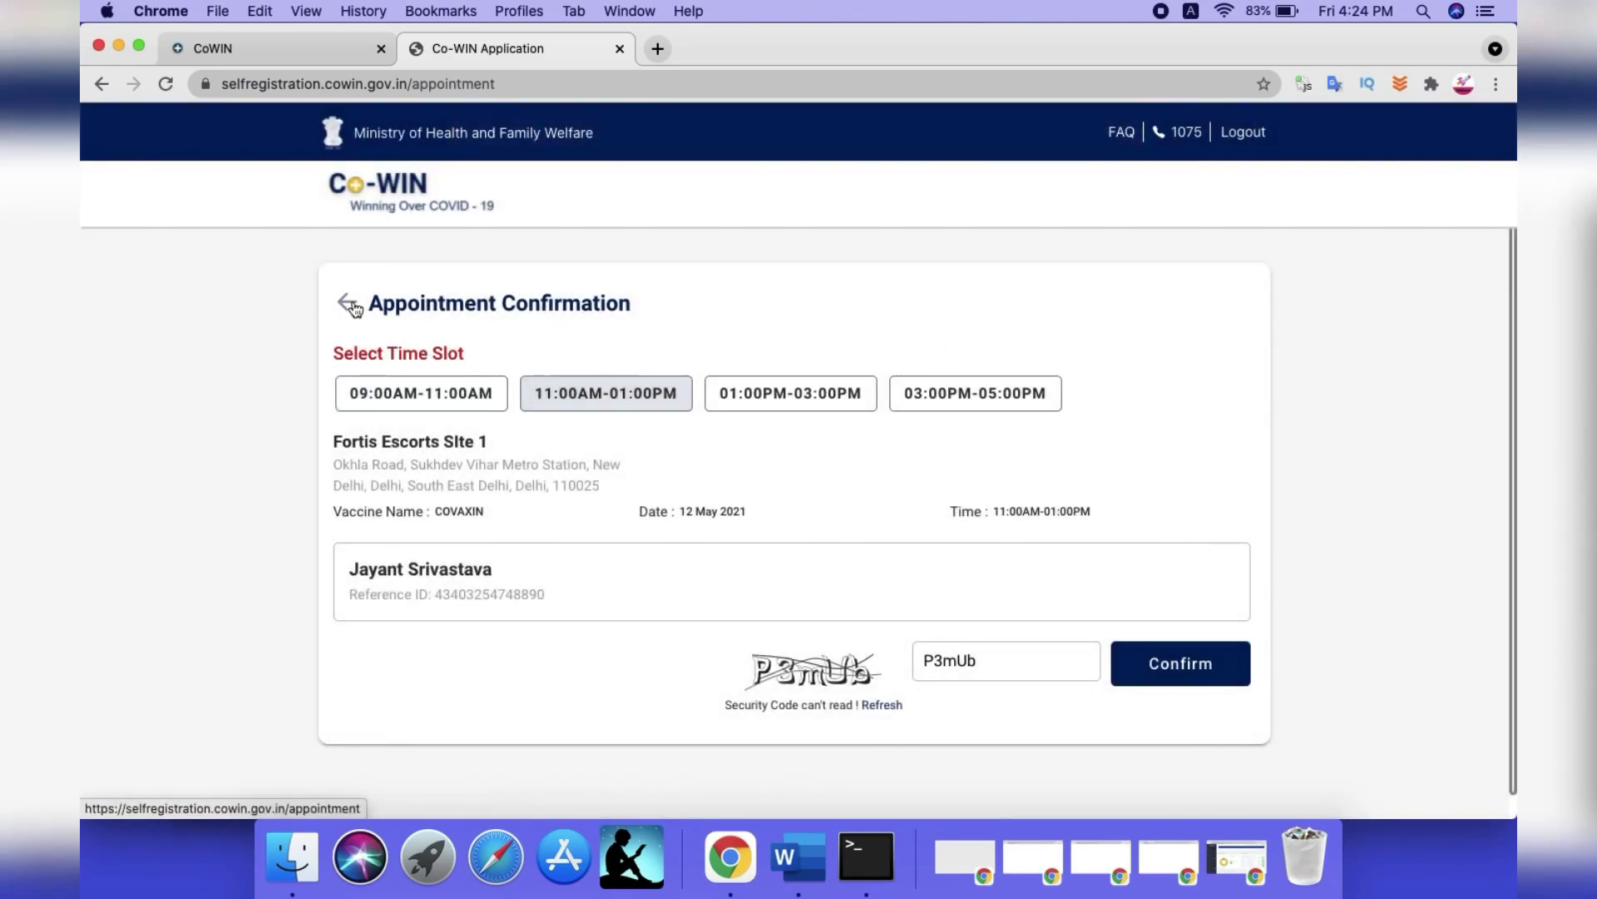
Try booking CO-ED SCHOOL JANGPURA SITE-4 for 08 May at 09:00AM-11:00AM with the security code
{"action": "left_click", "coordinate": [349, 303]}
{"action": "scroll", "coordinate": [1247, 478], "scroll_direction": "down", "scroll_amount": 5}
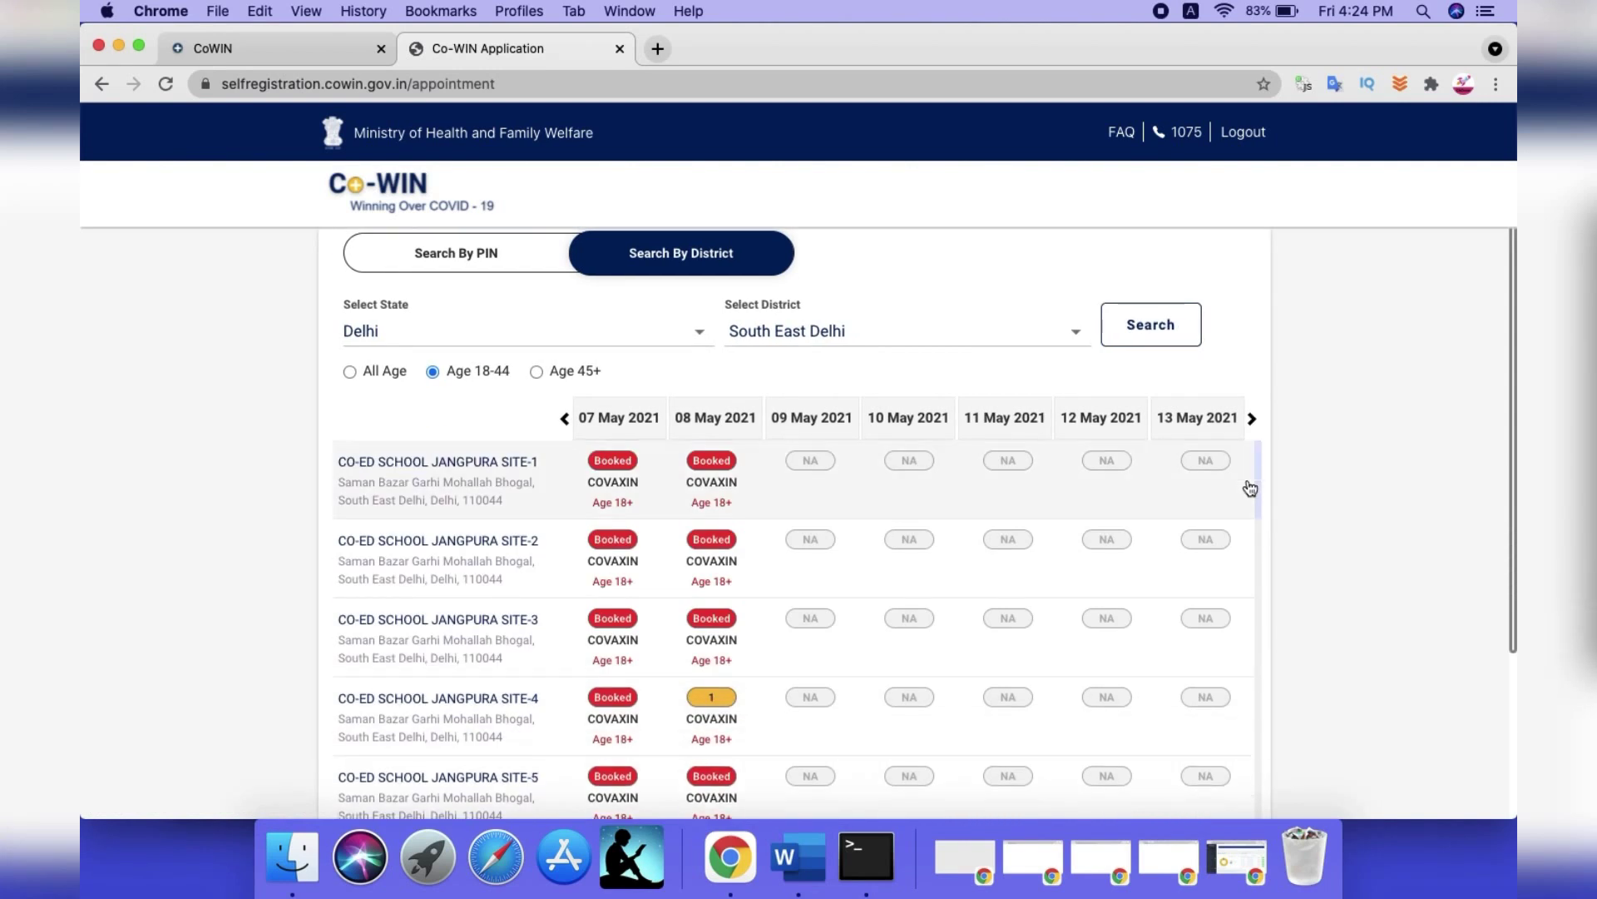
{"action": "left_click", "coordinate": [711, 624]}
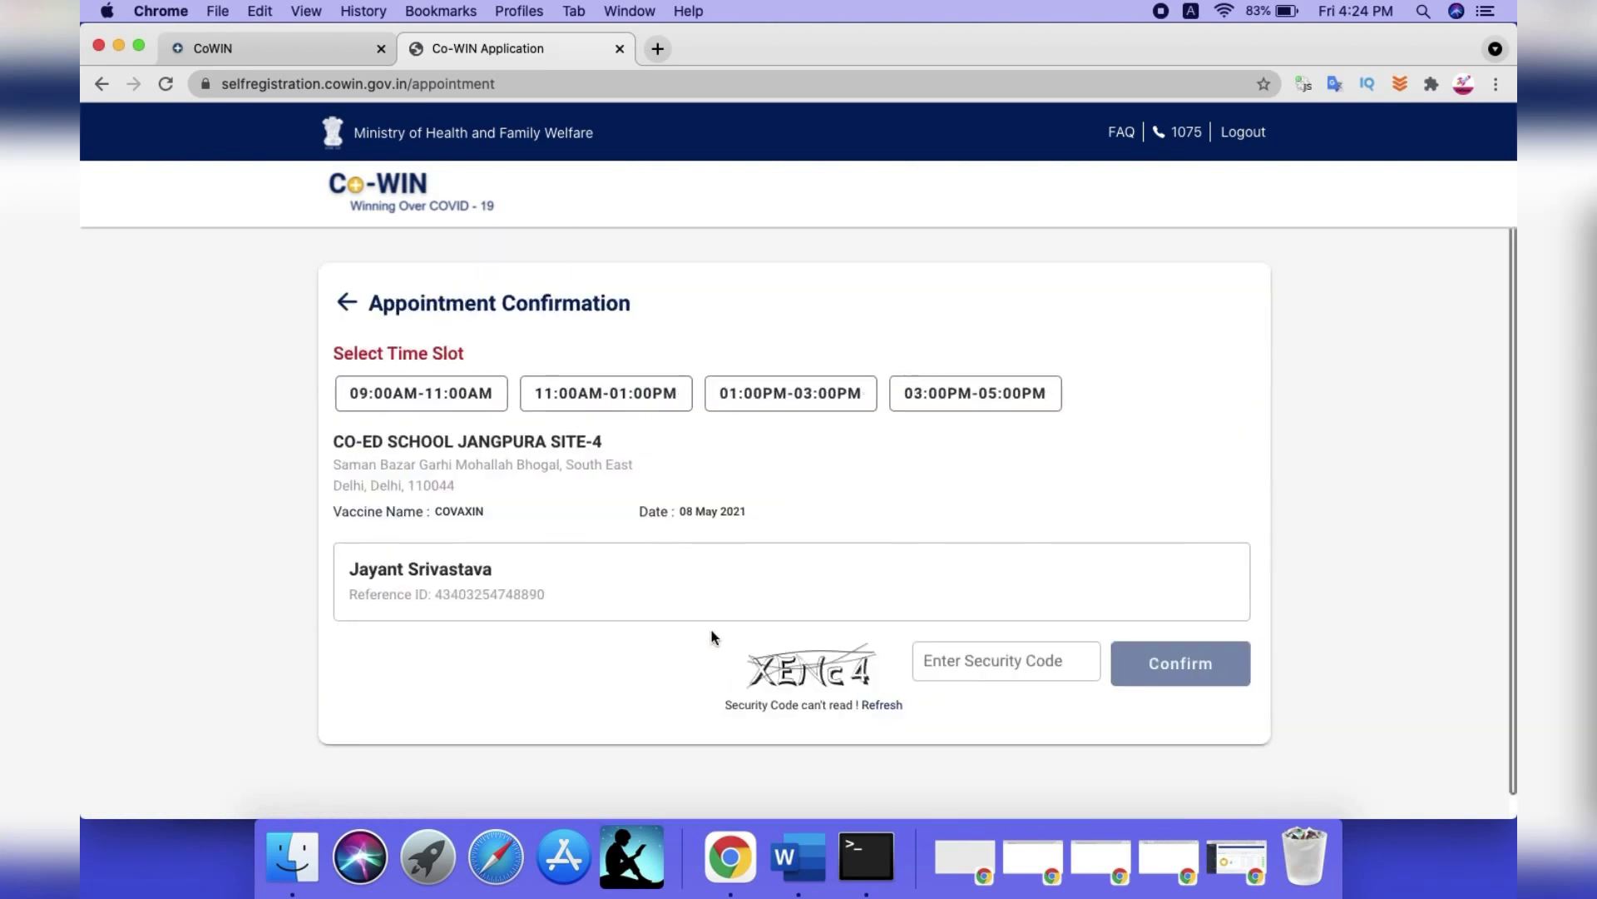
{"action": "left_click", "coordinate": [484, 400]}
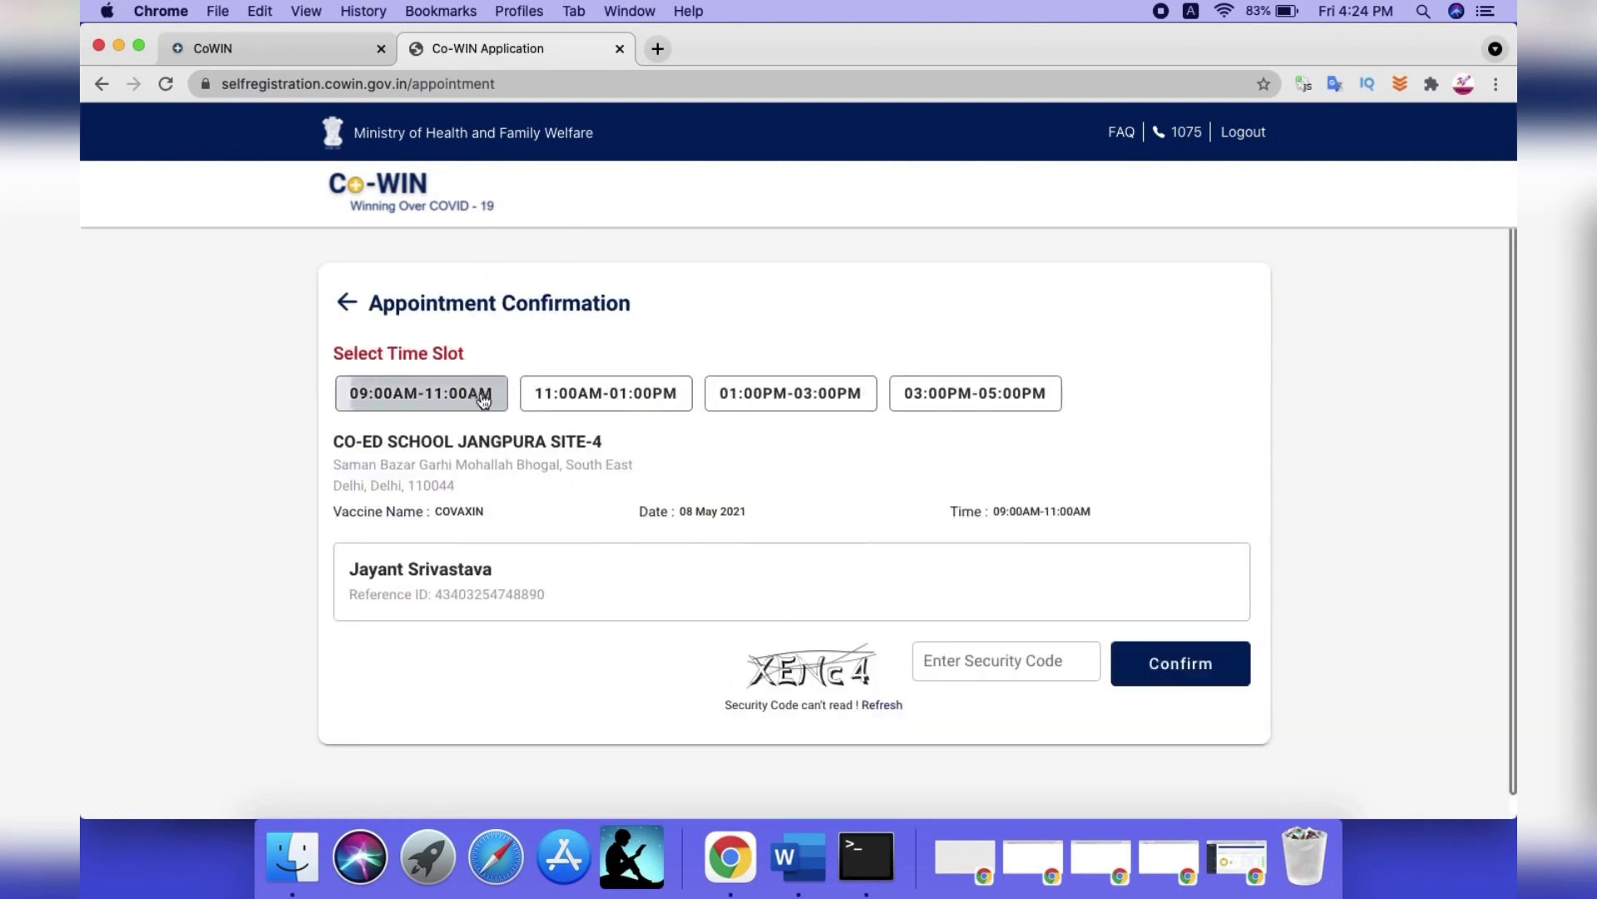
{"action": "left_click", "coordinate": [996, 665]}
{"action": "type", "text": "XENc4"}
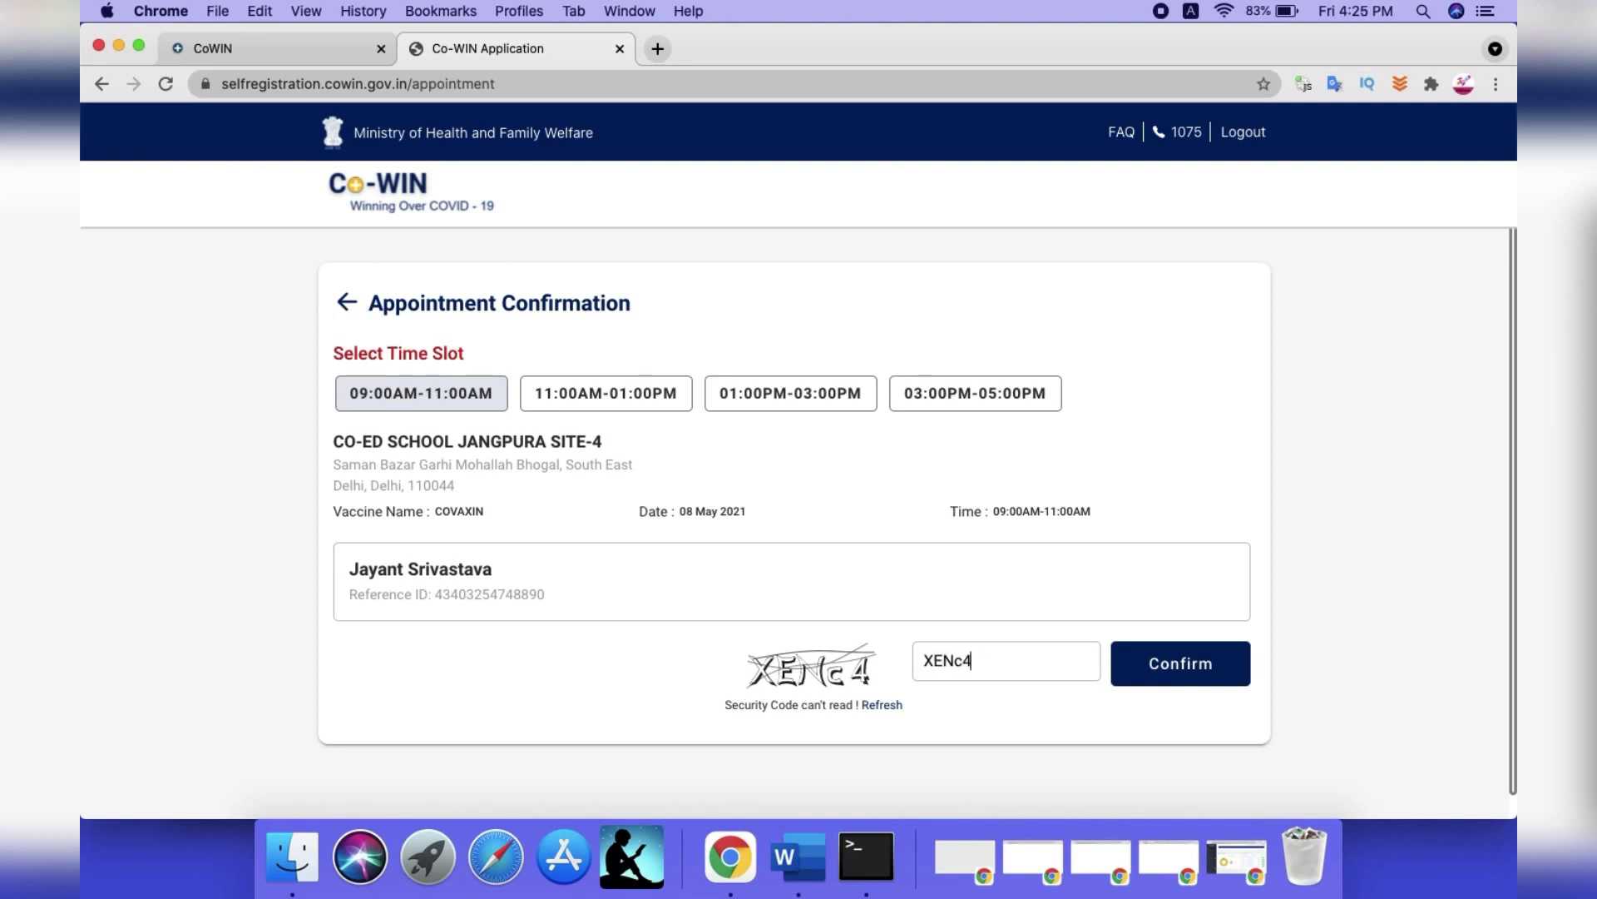
{"action": "left_click", "coordinate": [1144, 670]}
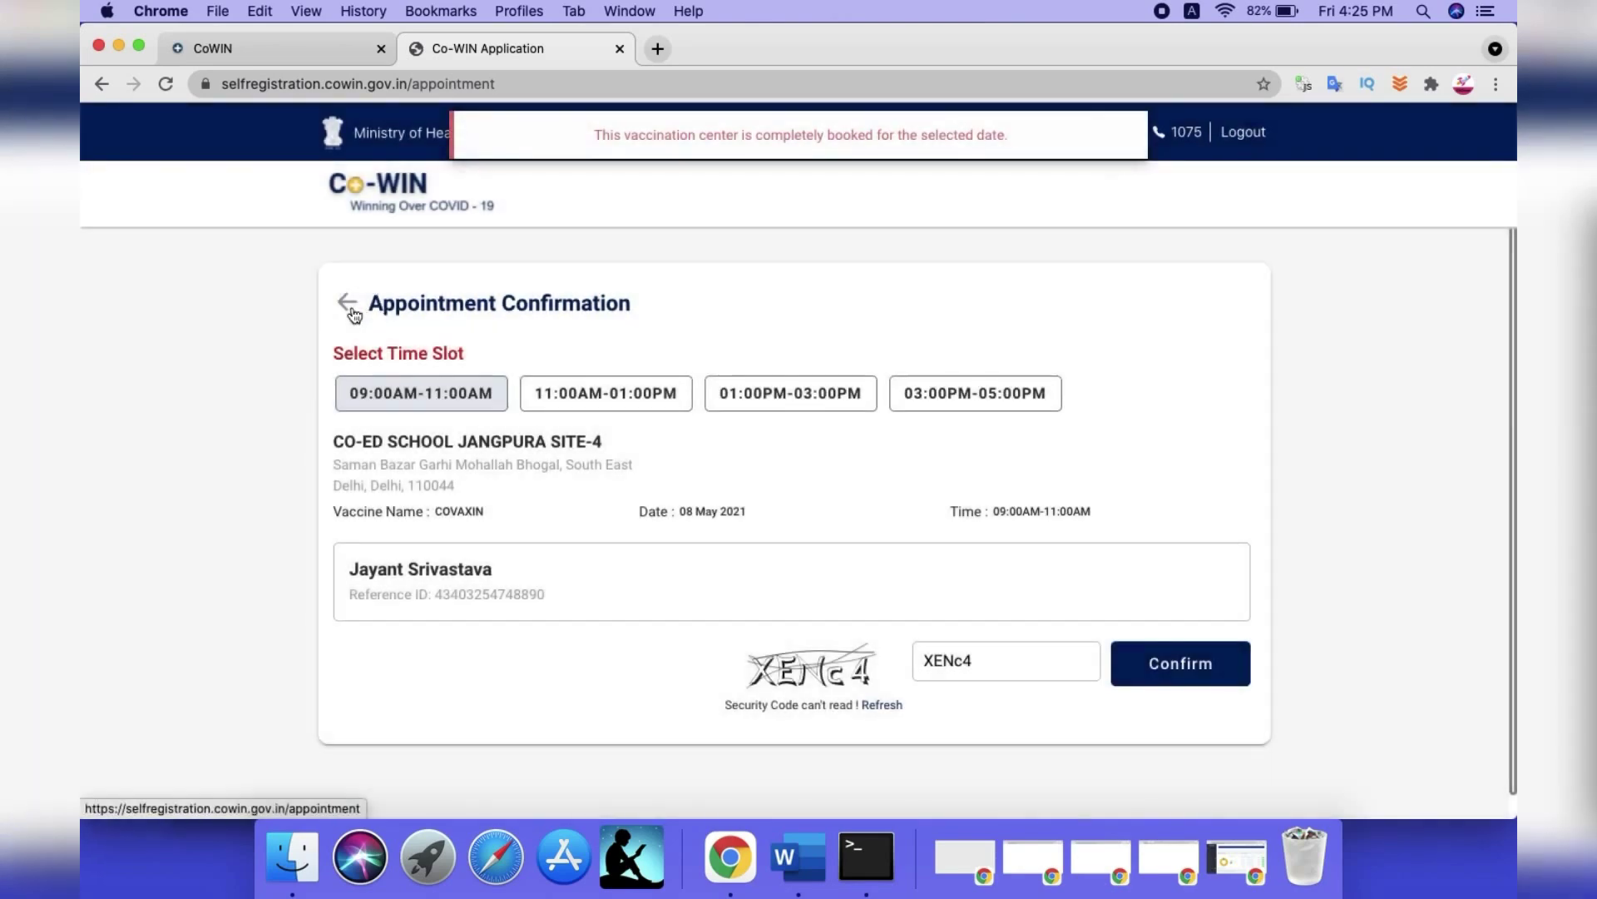
Return to the appointment search form and scroll through it
{"action": "left_click", "coordinate": [346, 302]}
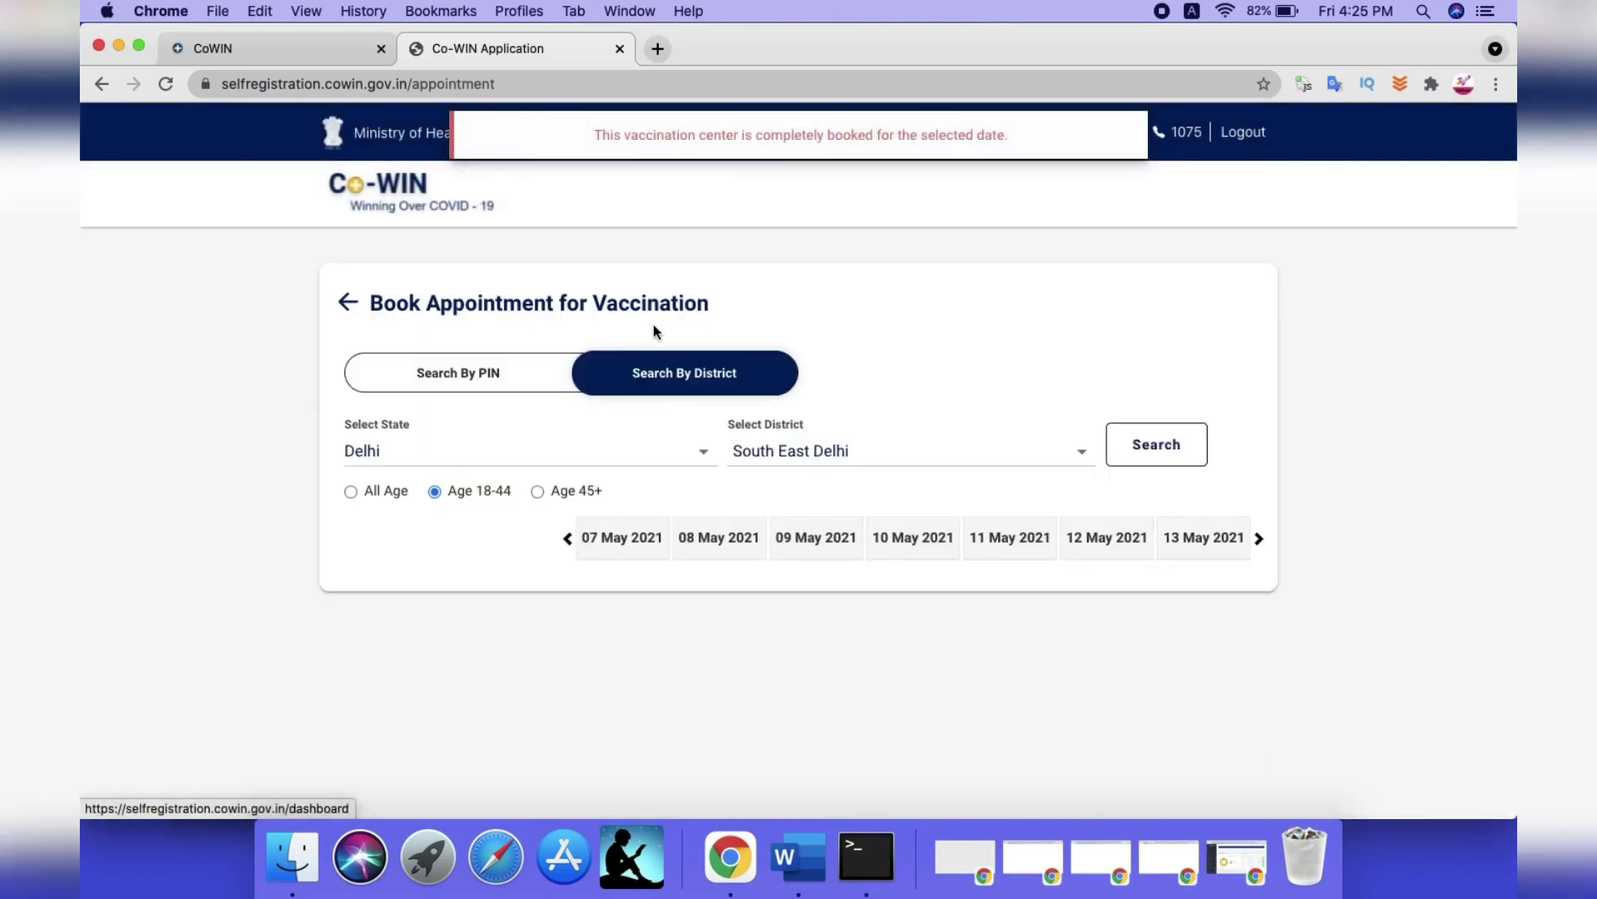
{"action": "scroll", "coordinate": [1315, 457], "scroll_direction": "down", "scroll_amount": 10}
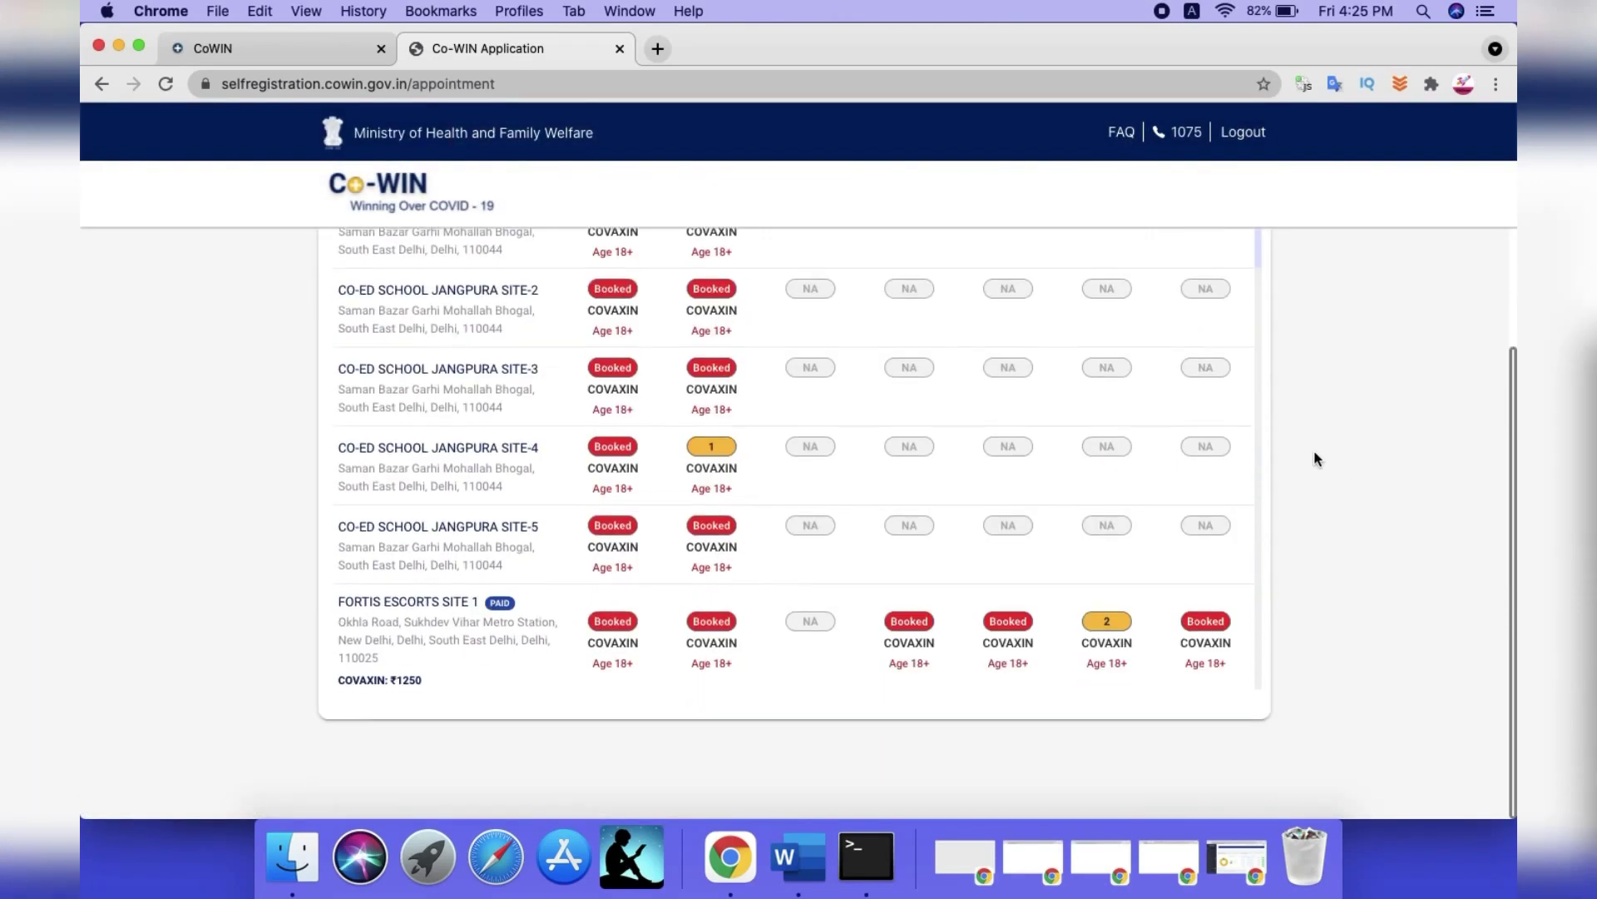
{"action": "scroll", "coordinate": [1256, 332], "scroll_direction": "up", "scroll_amount": 10}
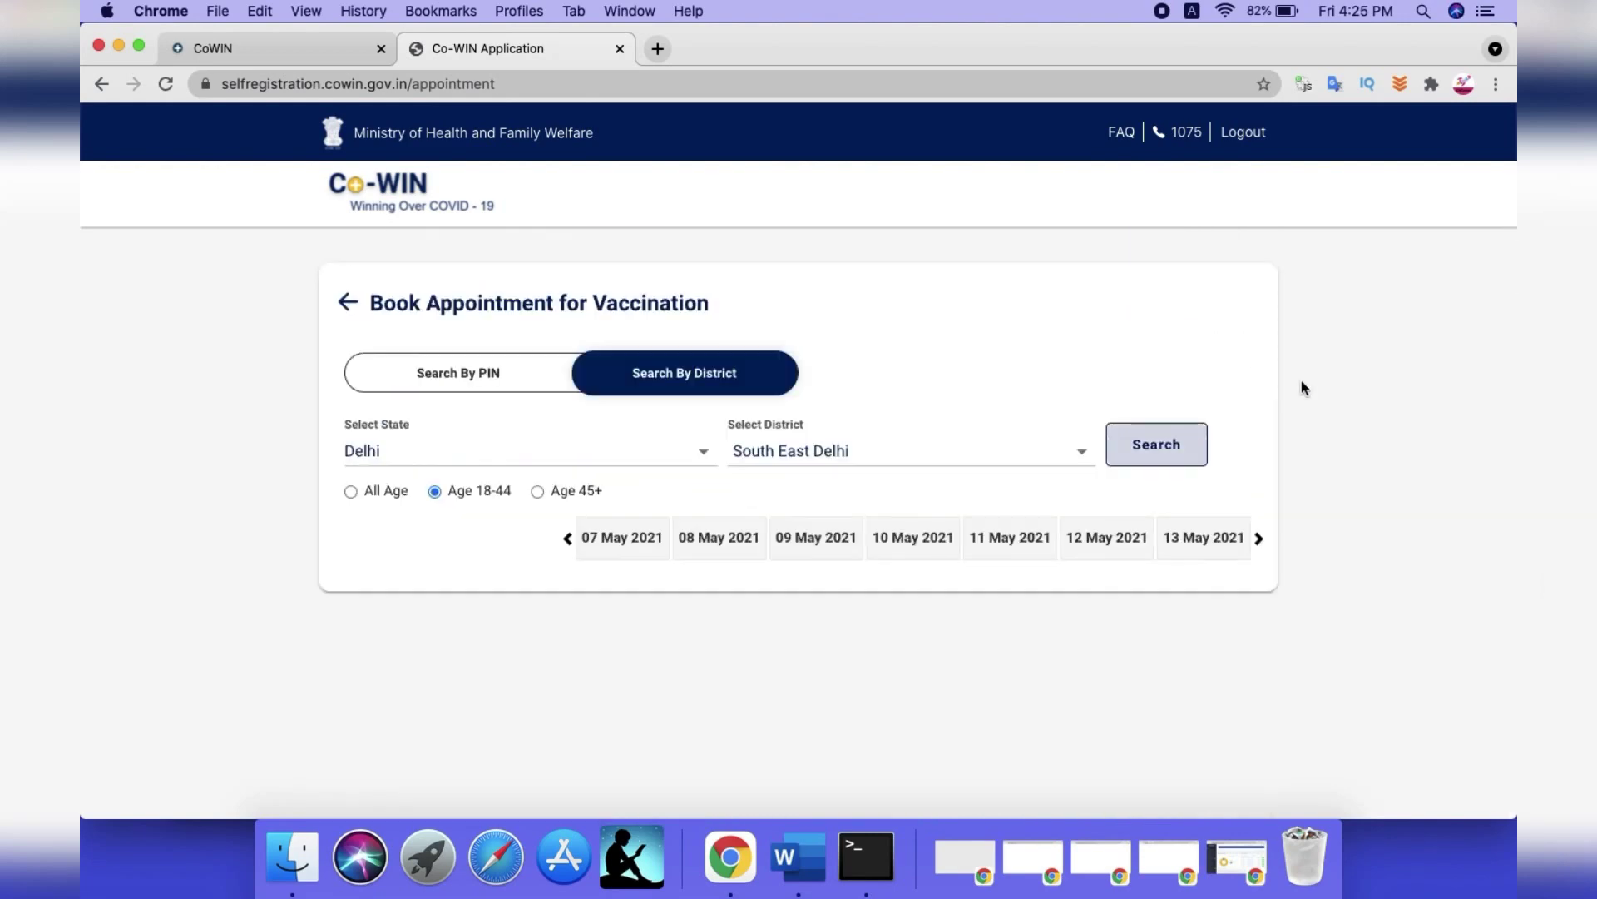
{"action": "scroll", "coordinate": [1323, 401], "scroll_direction": "down", "scroll_amount": 5}
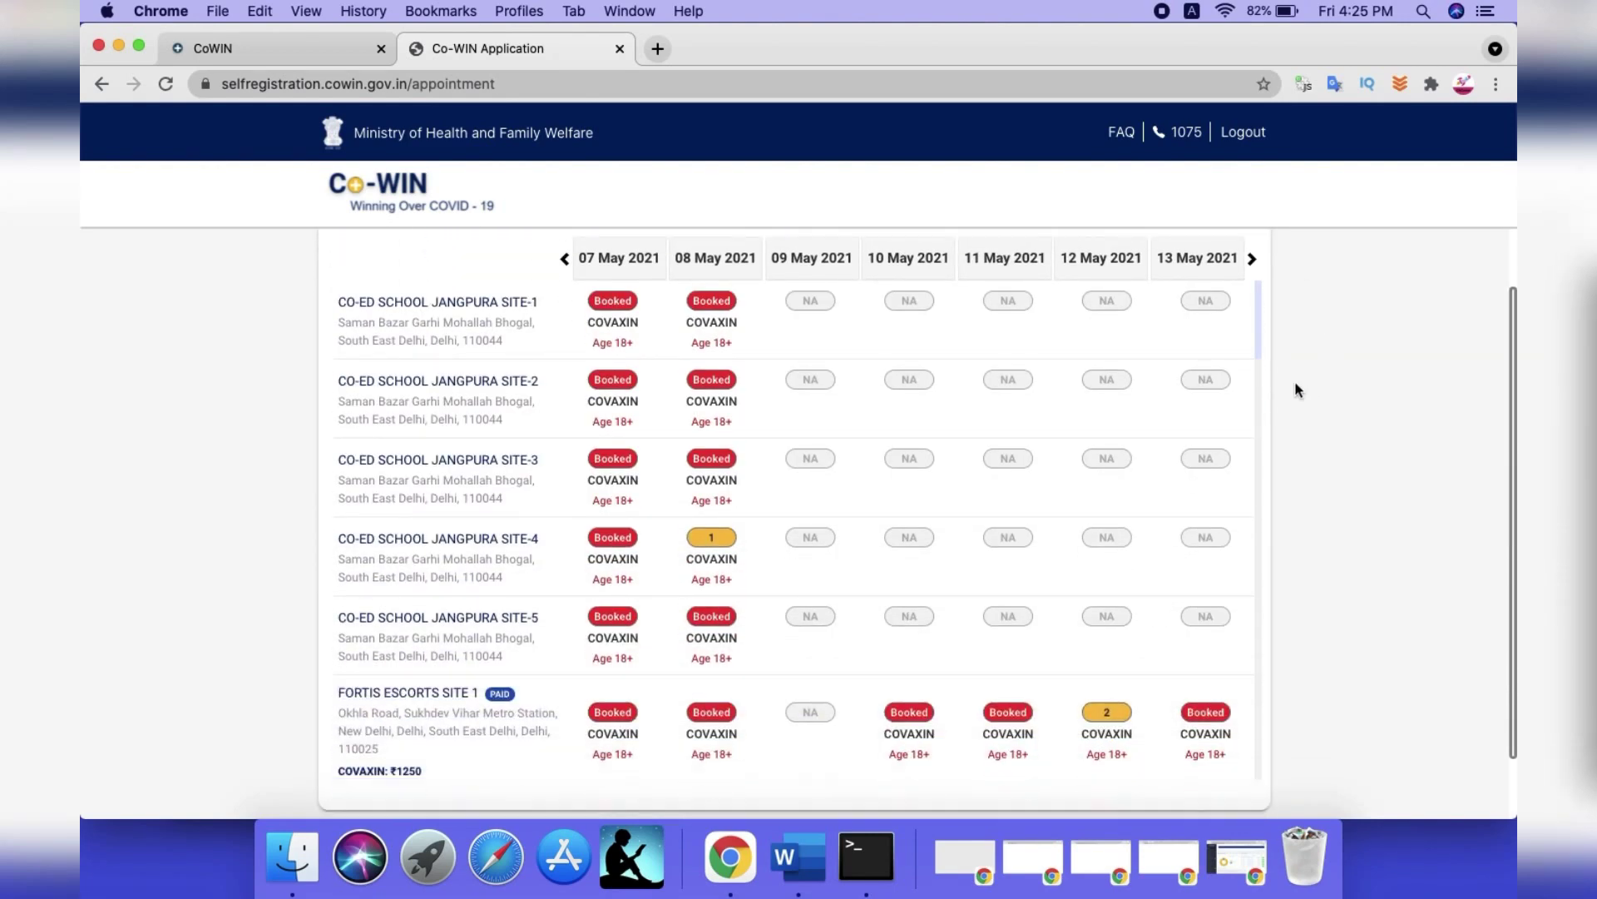
{"action": "left_click_drag", "start_coordinate": [1261, 341], "coordinate": [1341, 360]}
{"action": "scroll", "coordinate": [1340, 358], "scroll_direction": "up", "scroll_amount": 3}
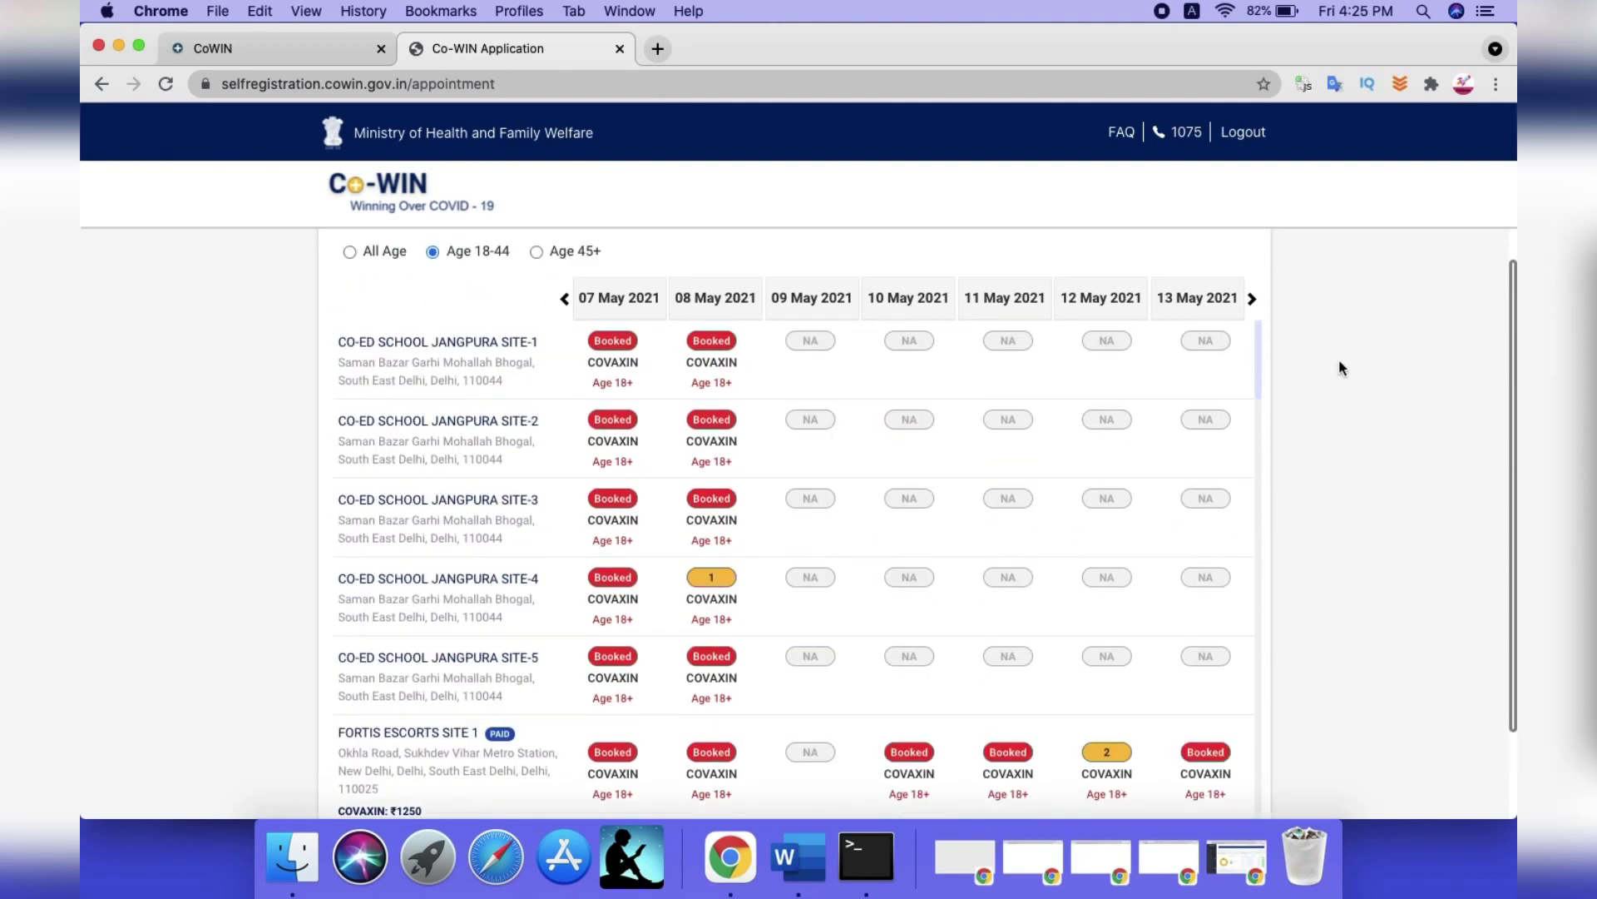
Set the state to Uttar Pradesh and the district to Varanasi
{"action": "left_click", "coordinate": [595, 343]}
{"action": "scroll", "coordinate": [592, 342], "scroll_direction": "down", "scroll_amount": 8}
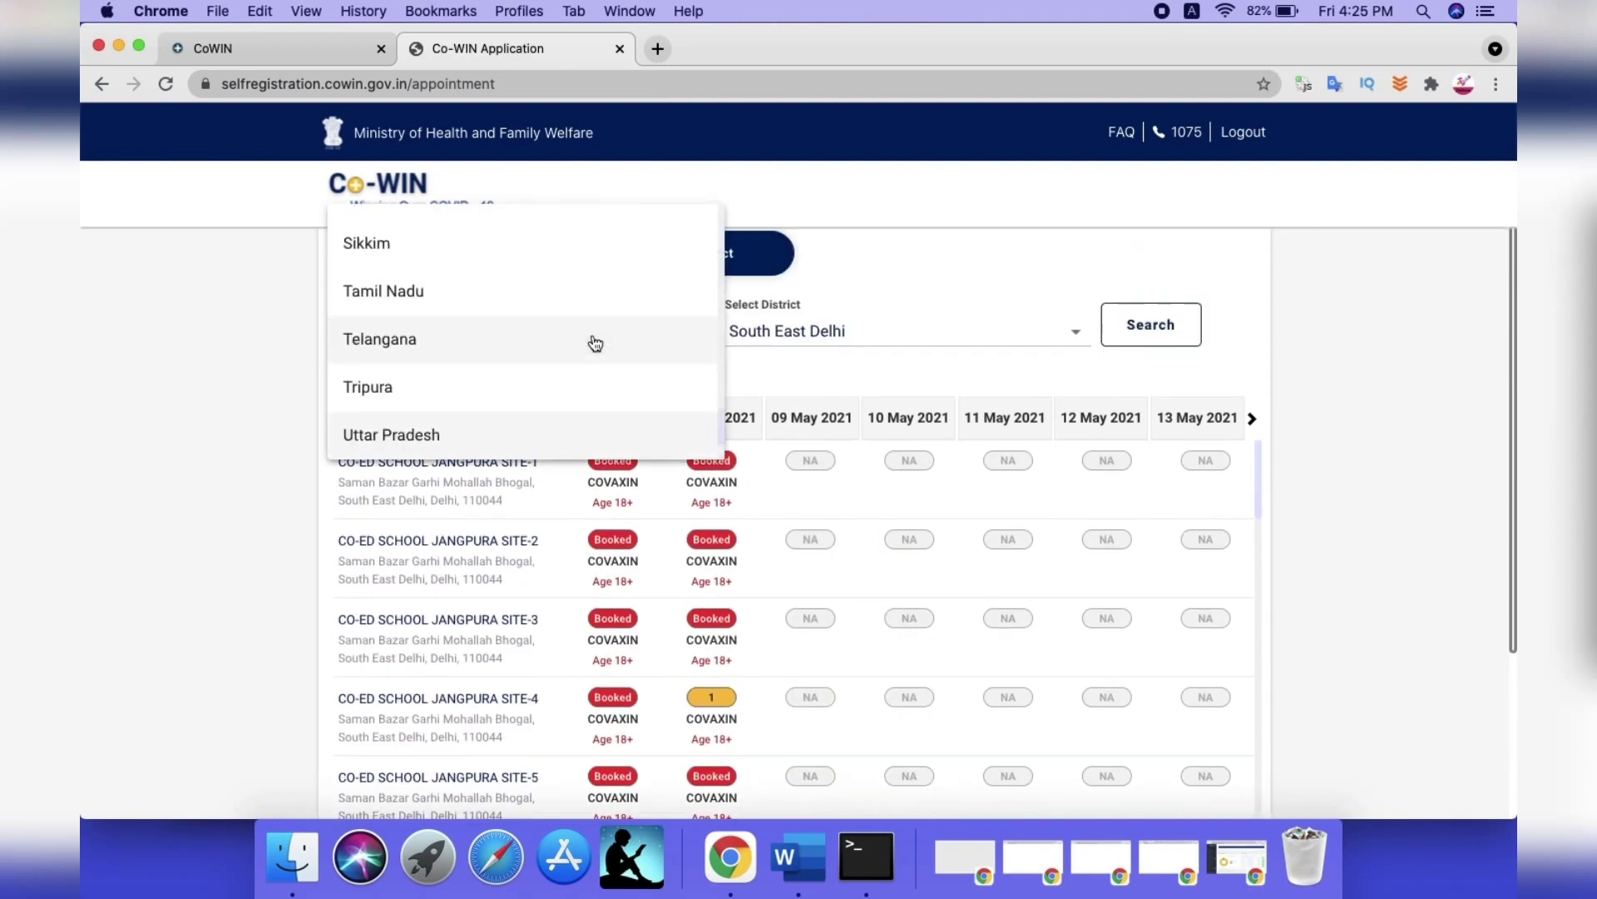
{"action": "left_click", "coordinate": [517, 433]}
{"action": "left_click", "coordinate": [824, 335]}
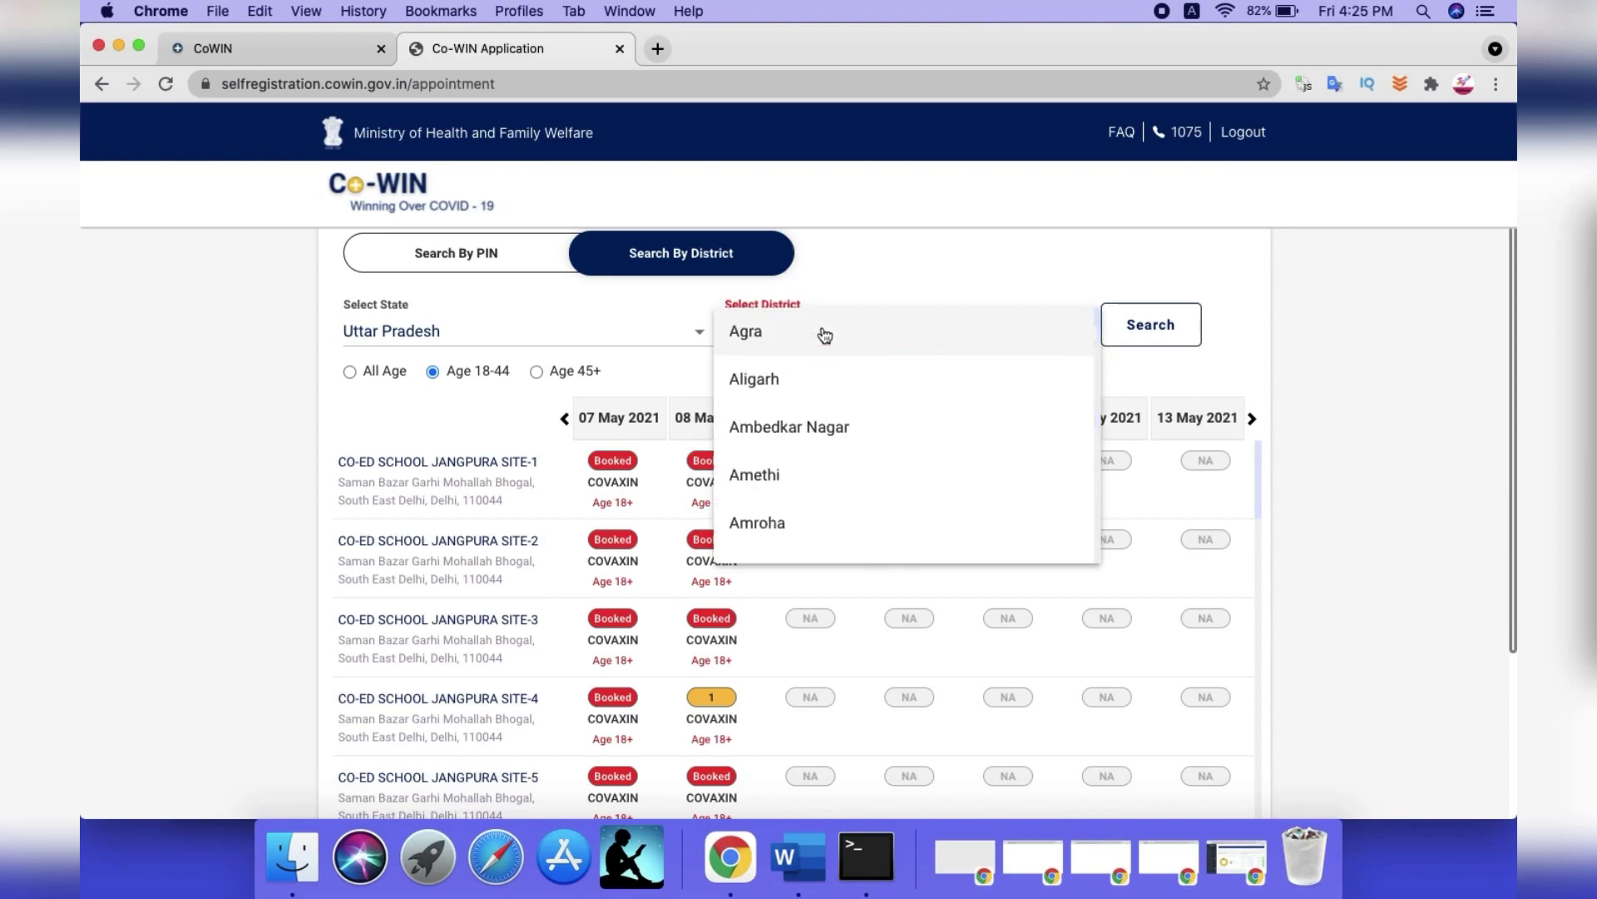
{"action": "scroll", "coordinate": [811, 374], "scroll_direction": "down", "scroll_amount": 15}
{"action": "left_click", "coordinate": [806, 535]}
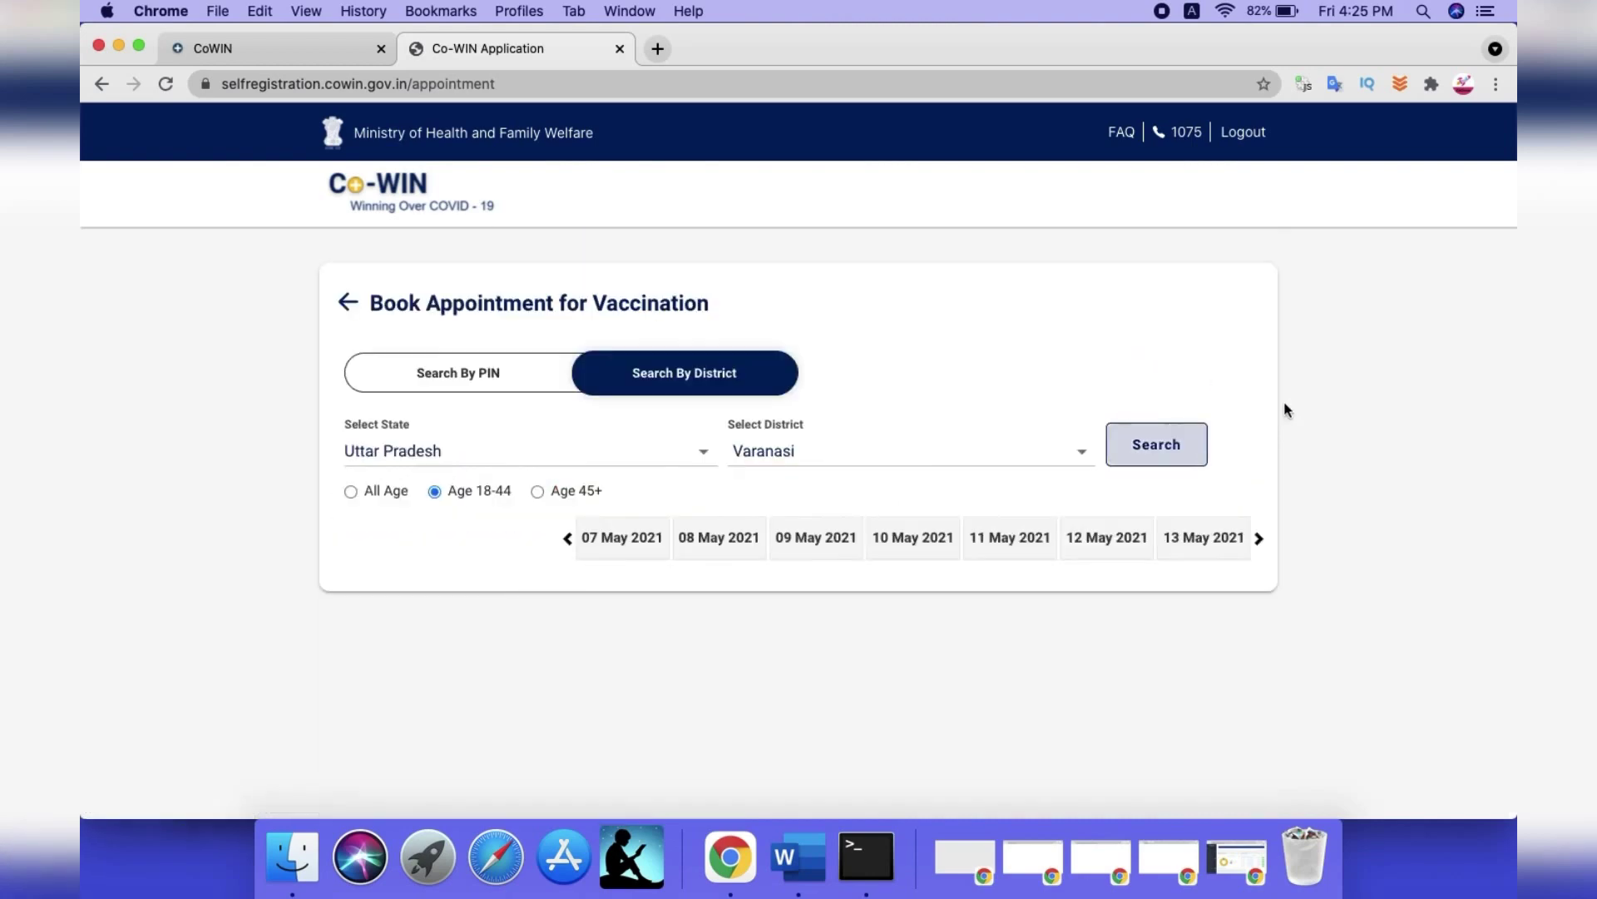
Search Varanasi 18-44 slots, confirm every centre is Booked, and return to the dashboard
{"action": "scroll", "coordinate": [1336, 411], "scroll_direction": "down", "scroll_amount": 2}
{"action": "scroll", "coordinate": [1336, 417], "scroll_direction": "down", "scroll_amount": 1}
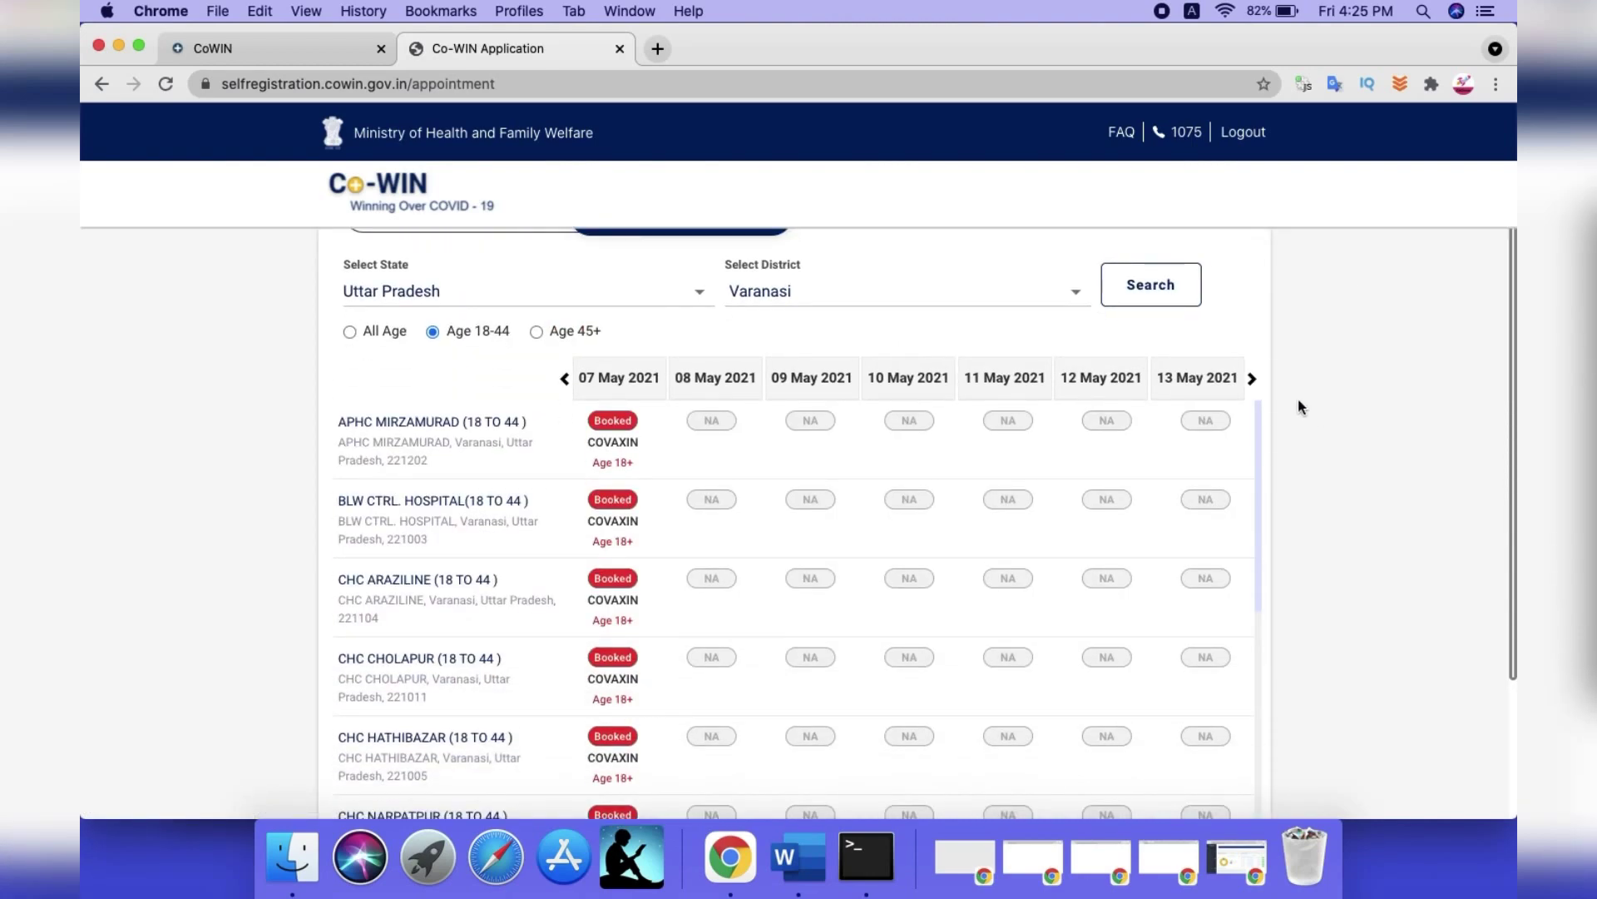
{"action": "left_click_drag", "start_coordinate": [1256, 414], "coordinate": [1259, 777]}
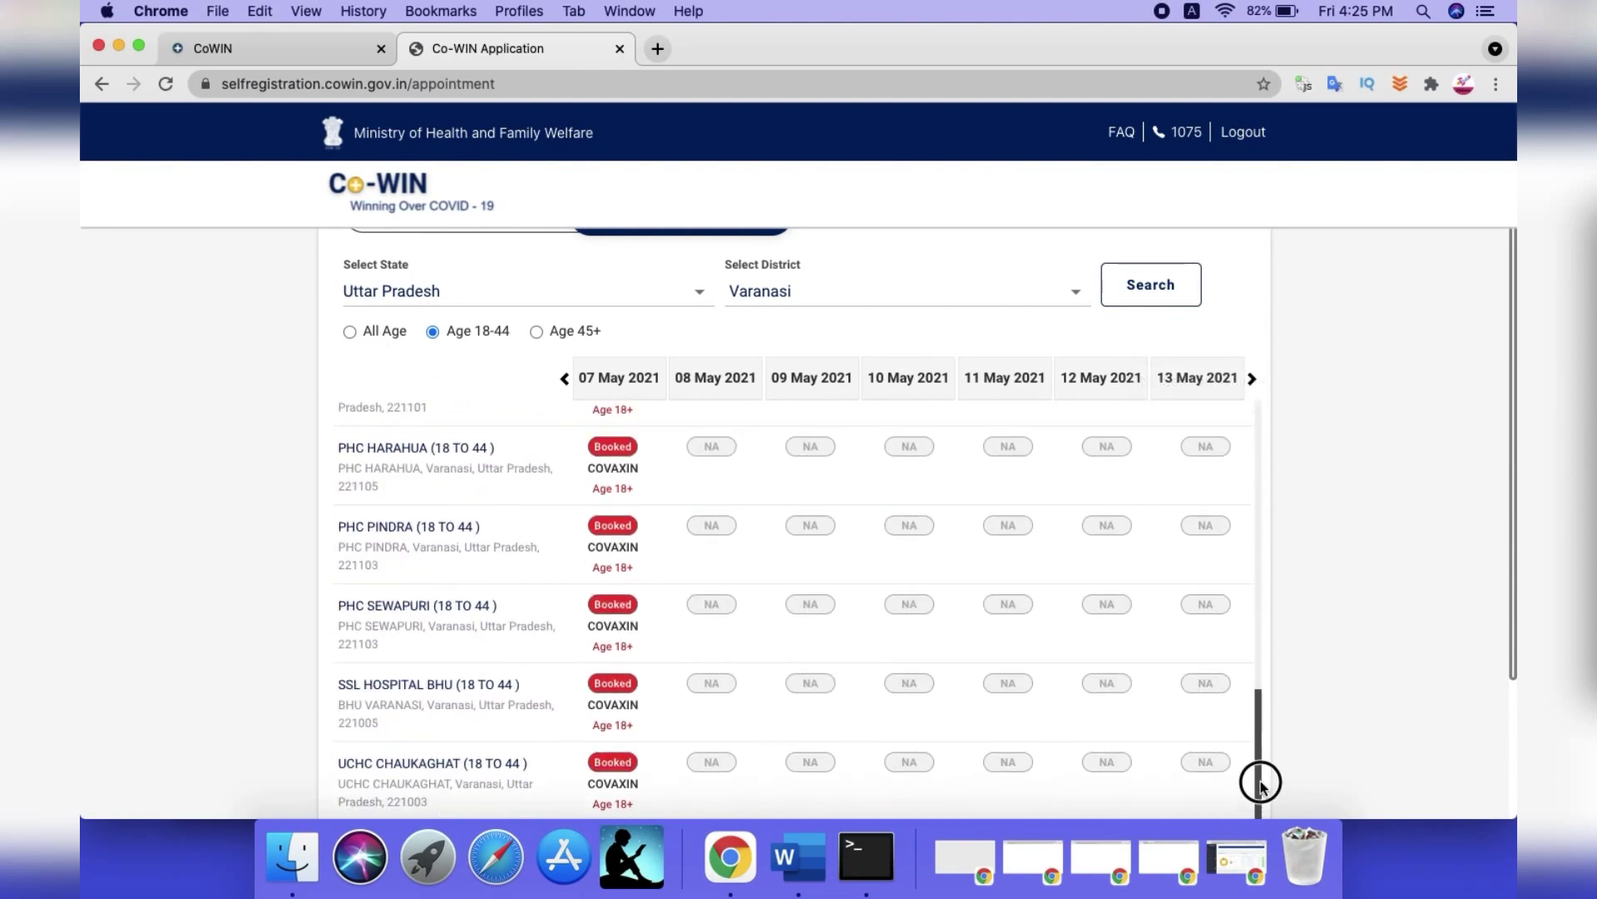
{"action": "left_click", "coordinate": [1170, 287]}
{"action": "scroll", "coordinate": [1291, 559], "scroll_direction": "down", "scroll_amount": 3}
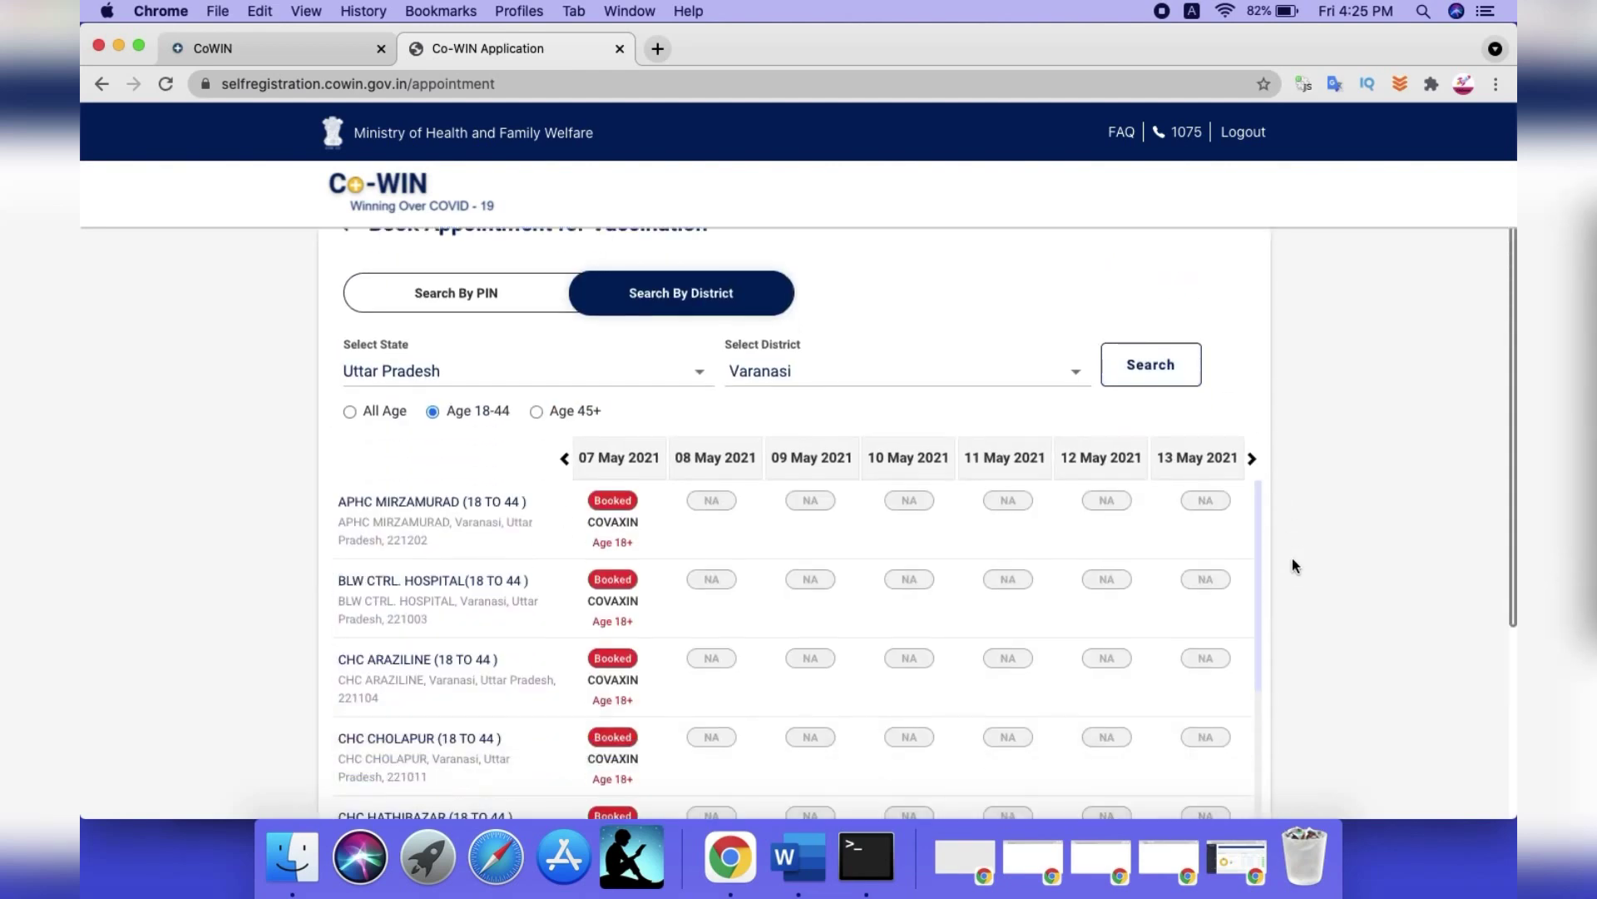
{"action": "left_click_drag", "start_coordinate": [1256, 500], "coordinate": [1272, 790]}
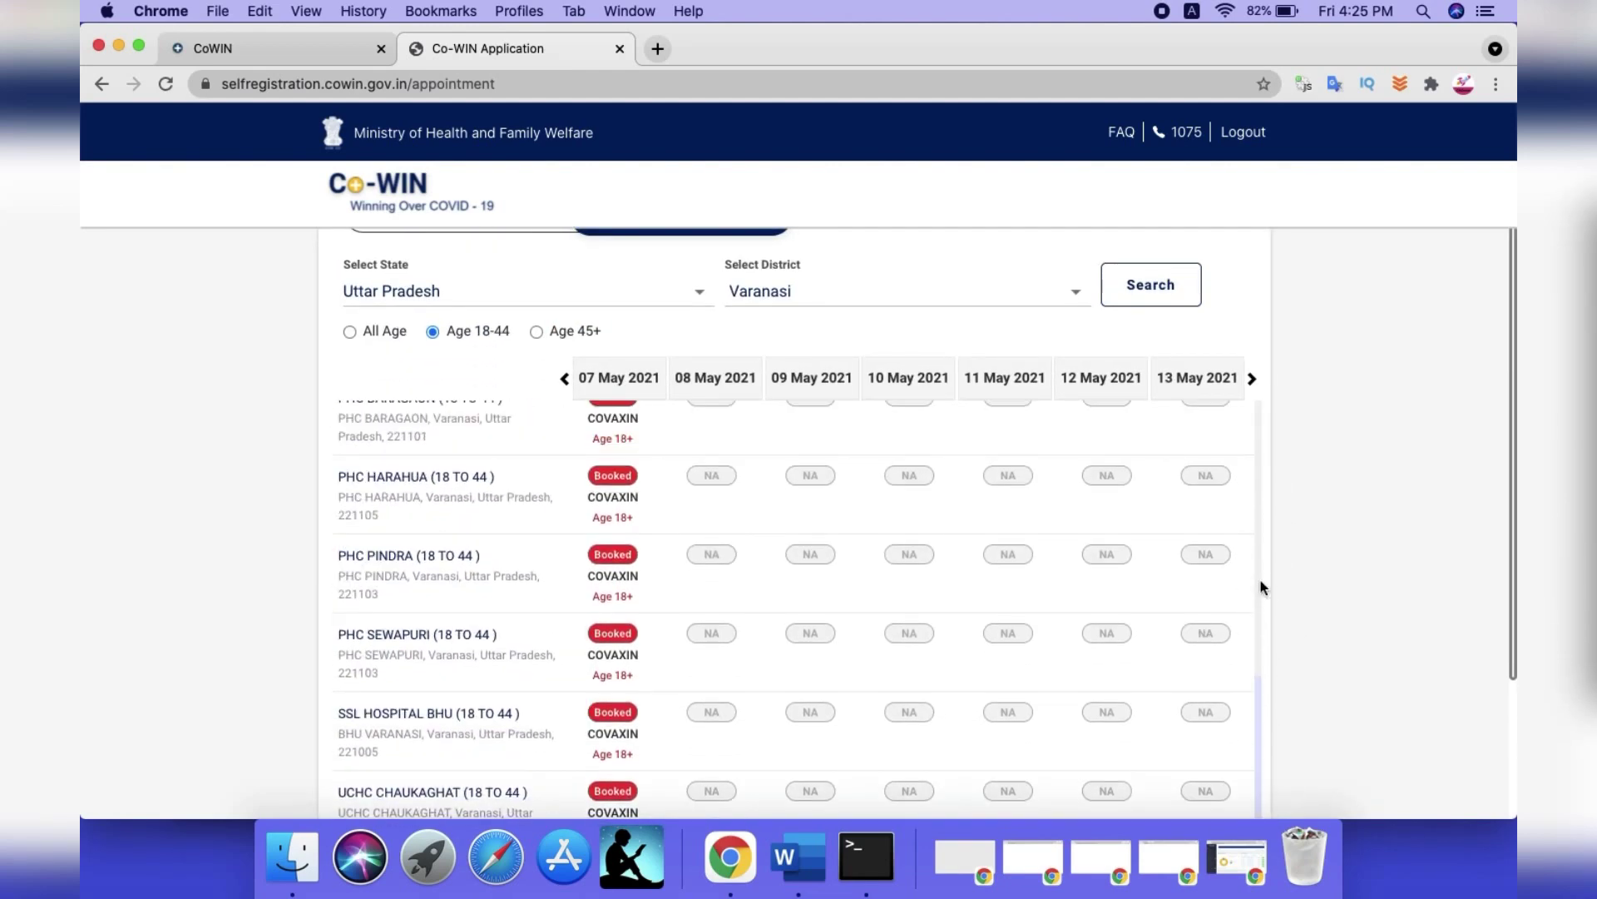
{"action": "scroll", "coordinate": [1258, 589], "scroll_direction": "up", "scroll_amount": 3}
{"action": "scroll", "coordinate": [1323, 584], "scroll_direction": "up", "scroll_amount": 1}
{"action": "scroll", "coordinate": [1321, 578], "scroll_direction": "up", "scroll_amount": 3}
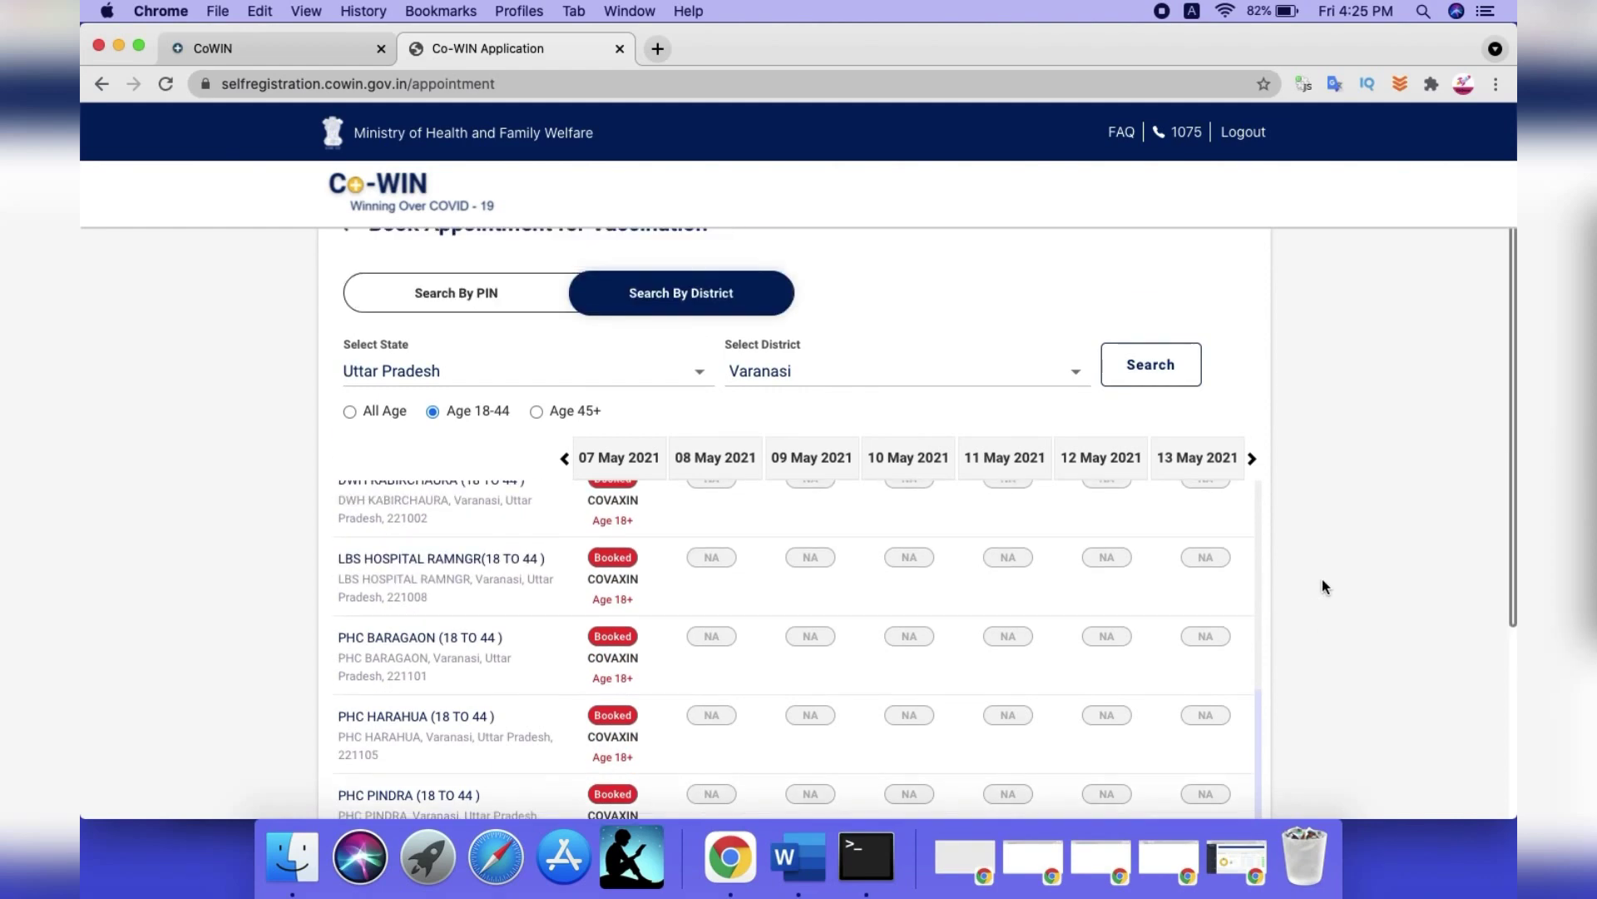
{"action": "left_click", "coordinate": [353, 306]}
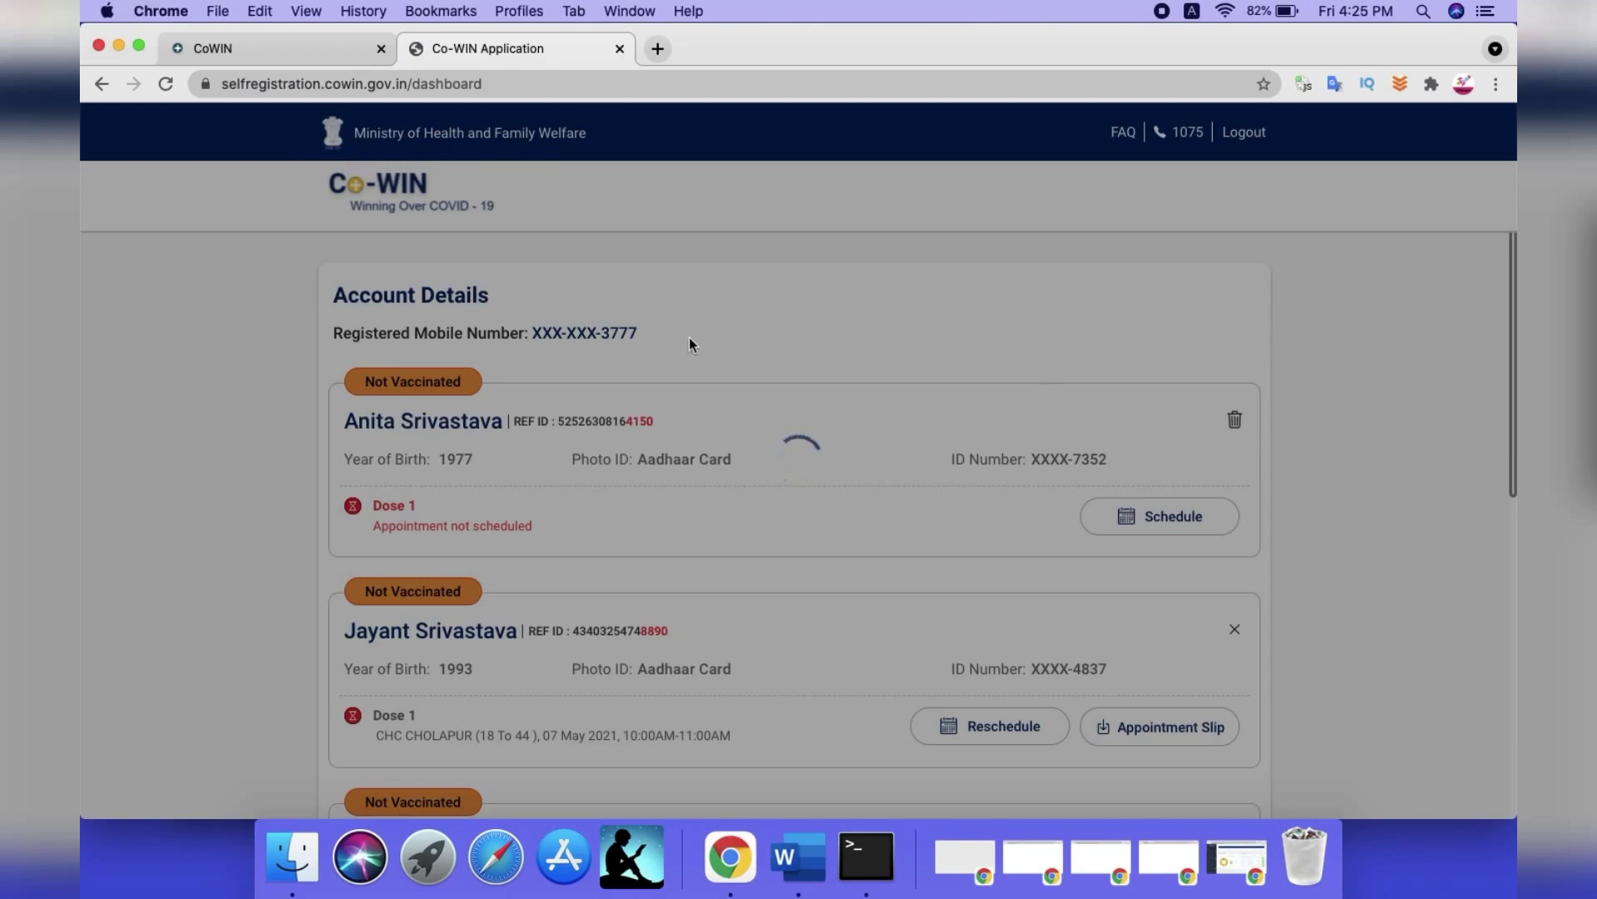
Start a new member registration via Add Member with Aadhaar Card as photo ID proof
{"action": "scroll", "coordinate": [747, 382], "scroll_direction": "down", "scroll_amount": 10}
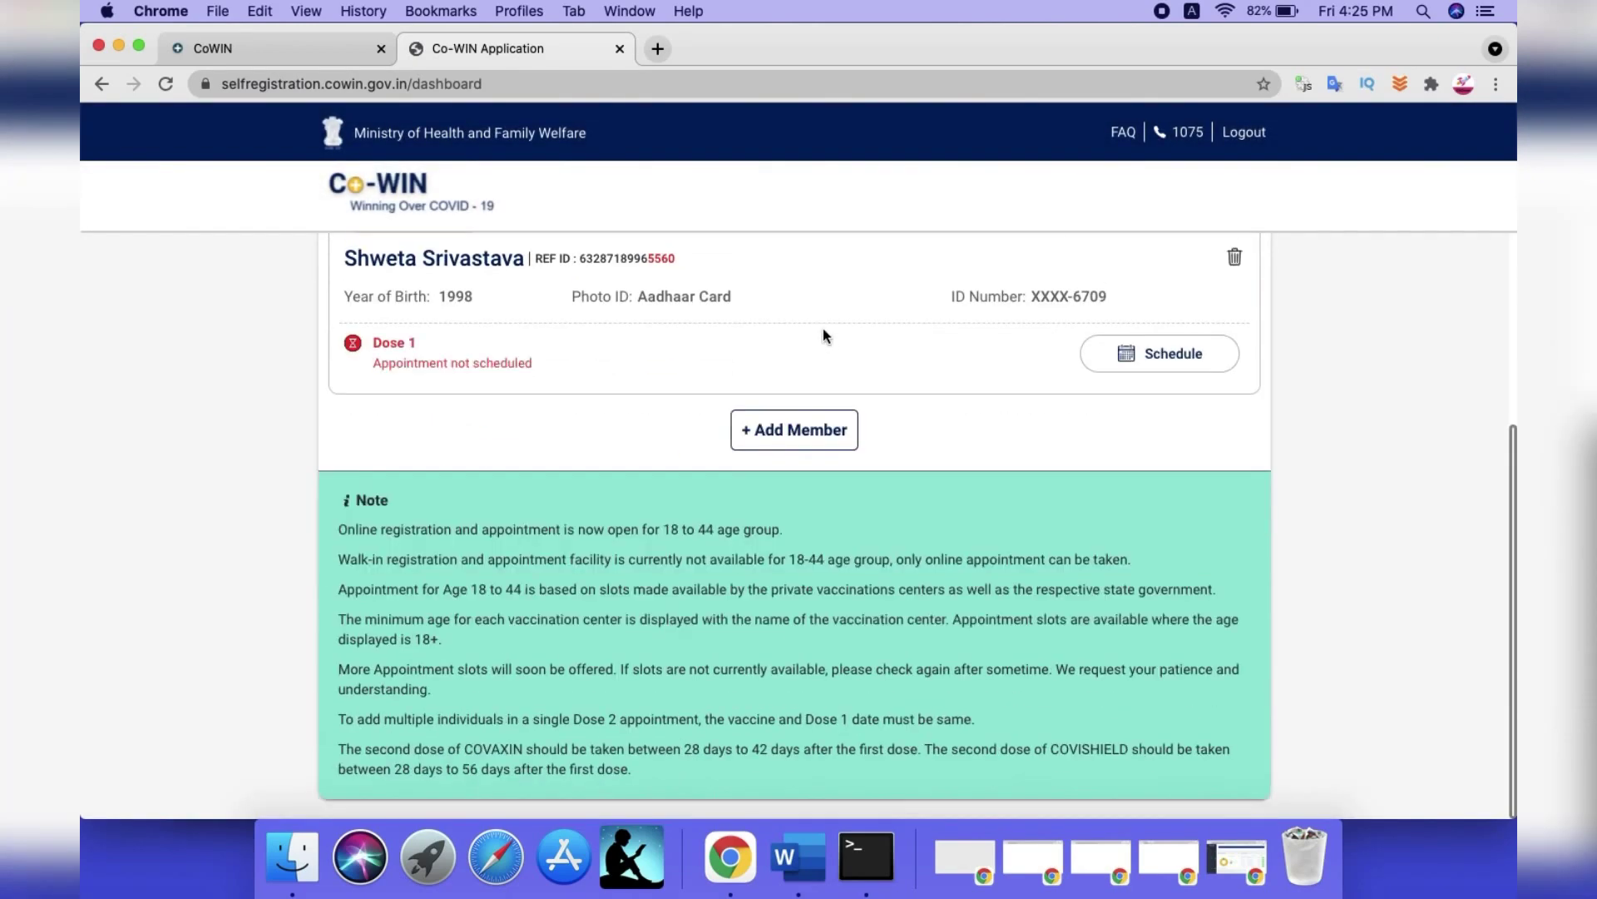
{"action": "left_click", "coordinate": [837, 428]}
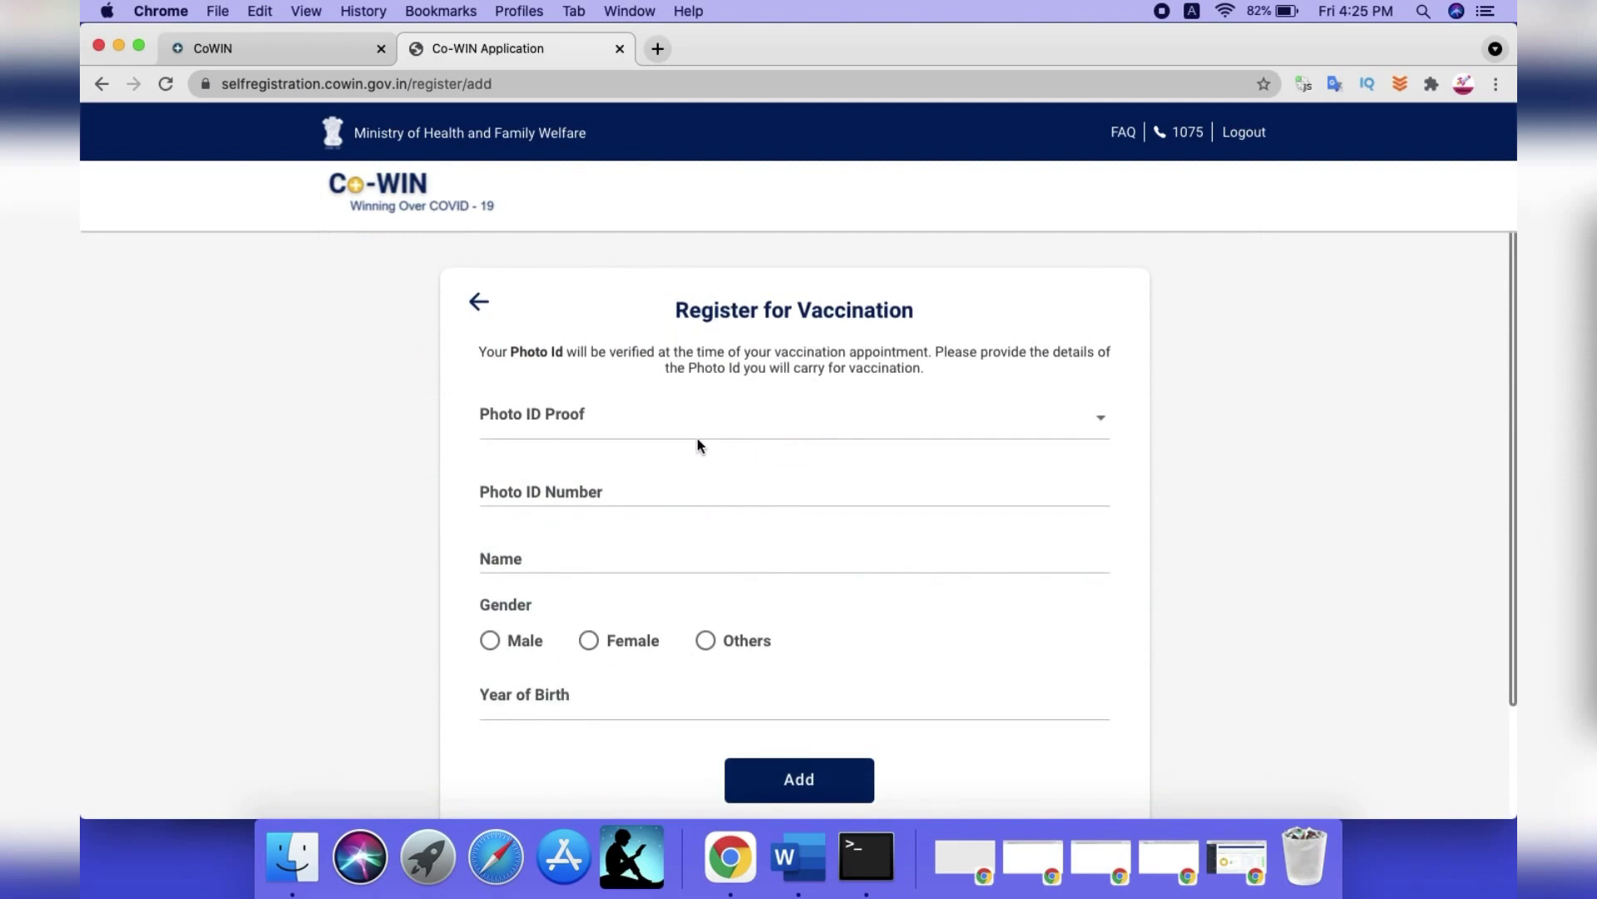
{"action": "scroll", "coordinate": [1213, 383], "scroll_direction": "down", "scroll_amount": 2}
{"action": "scroll", "coordinate": [1212, 383], "scroll_direction": "up", "scroll_amount": 2}
{"action": "left_click", "coordinate": [842, 417]}
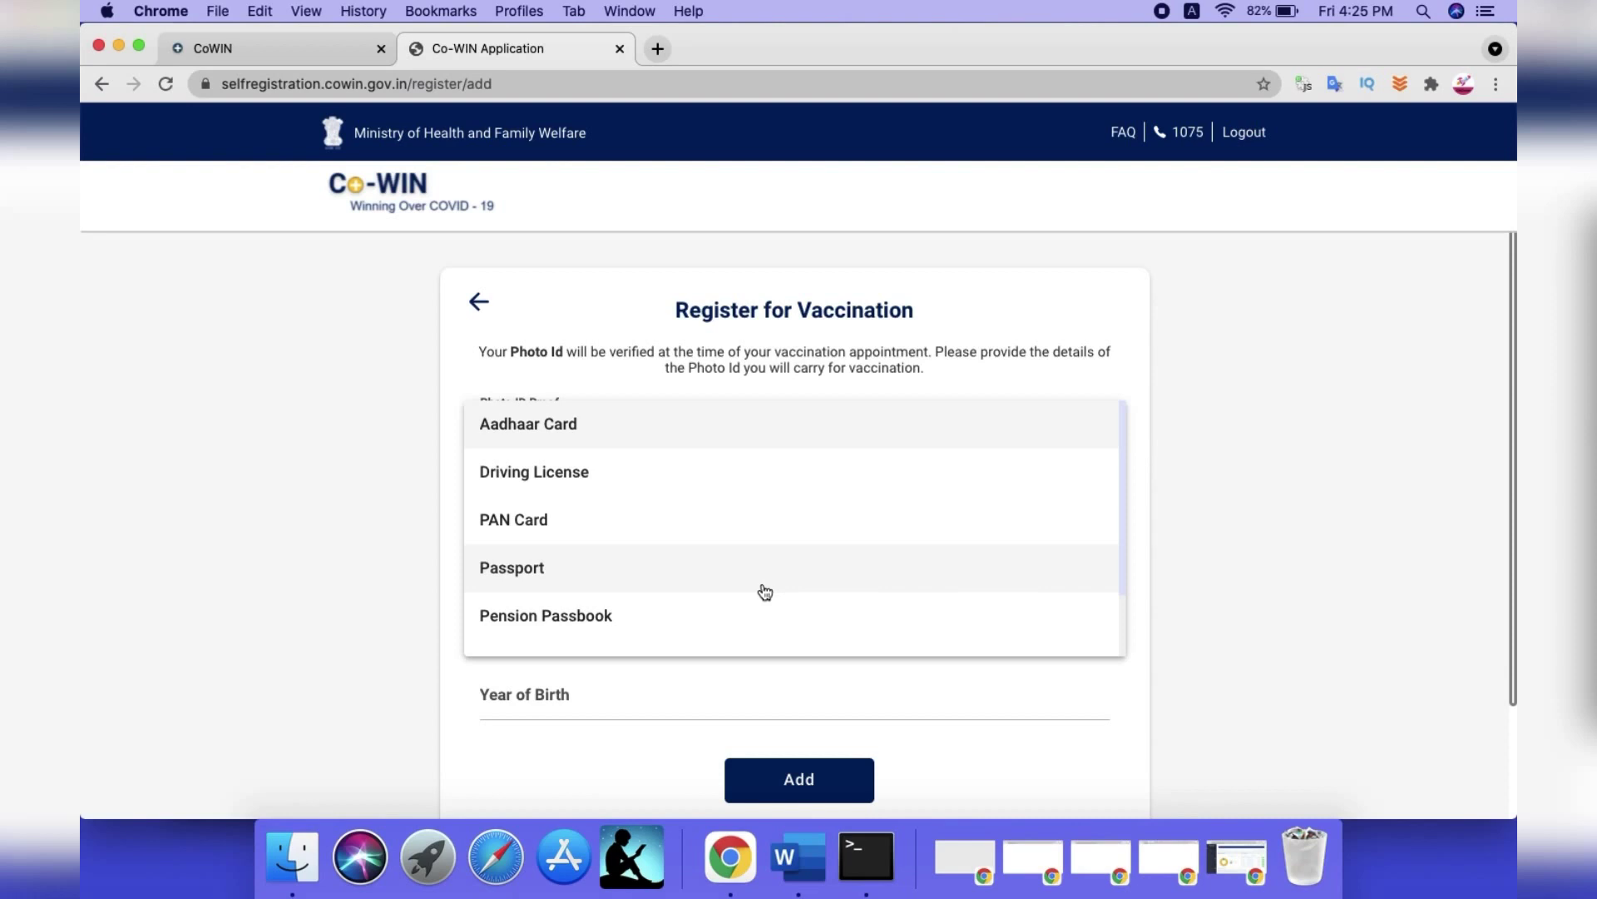
{"action": "left_click", "coordinate": [713, 437]}
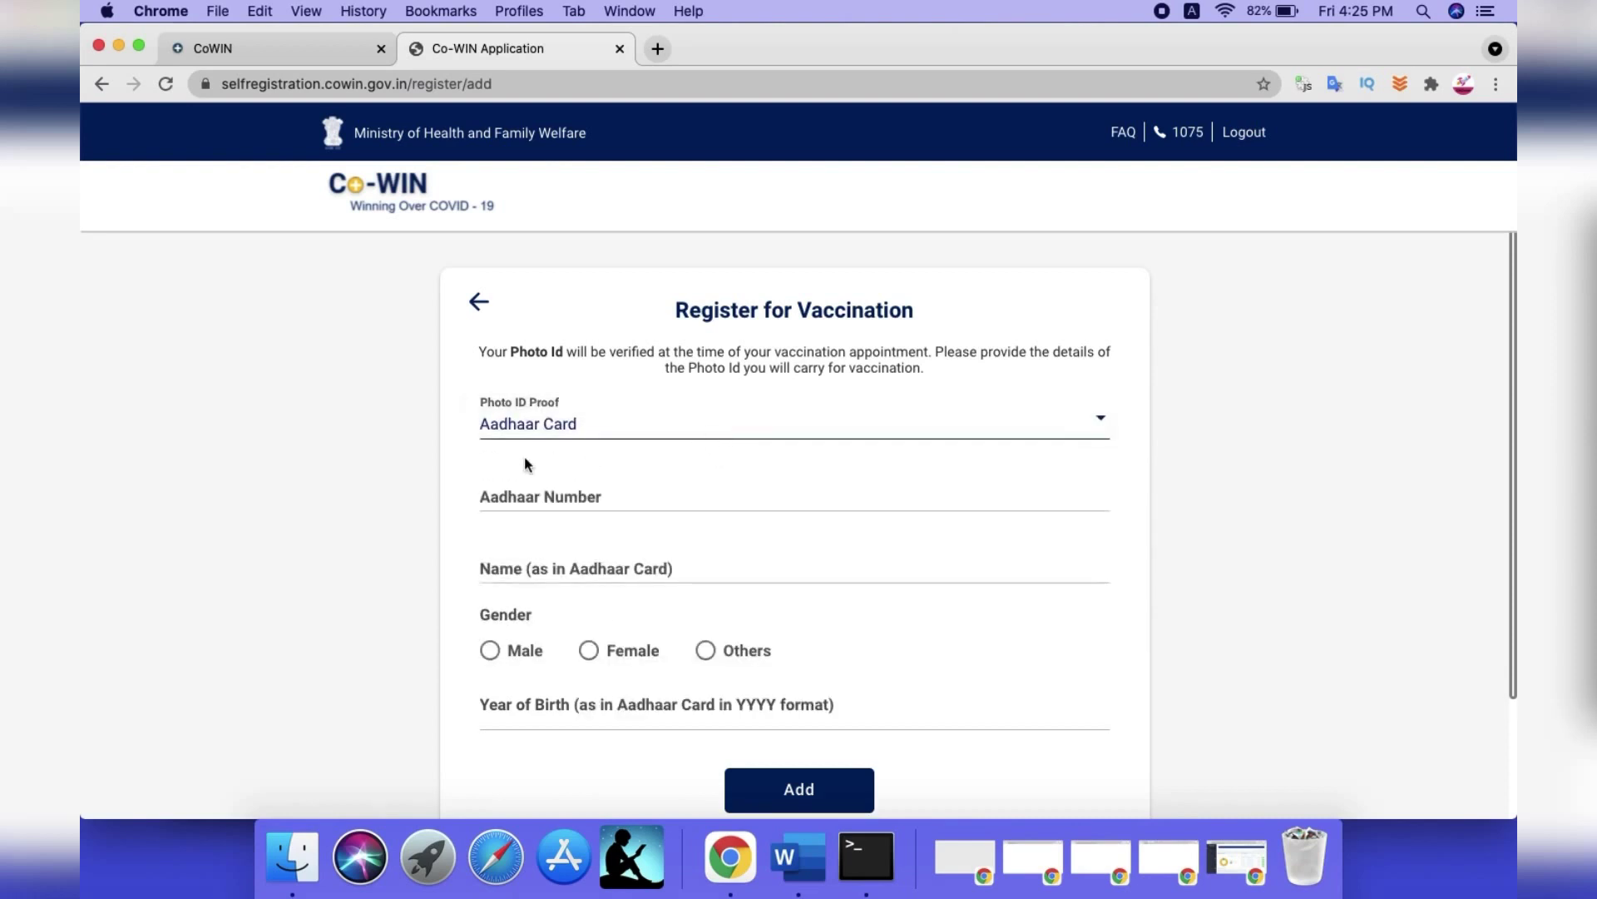
{"action": "left_click", "coordinate": [483, 470]}
{"action": "left_click", "coordinate": [437, 521]}
{"action": "scroll", "coordinate": [438, 521], "scroll_direction": "down", "scroll_amount": 2}
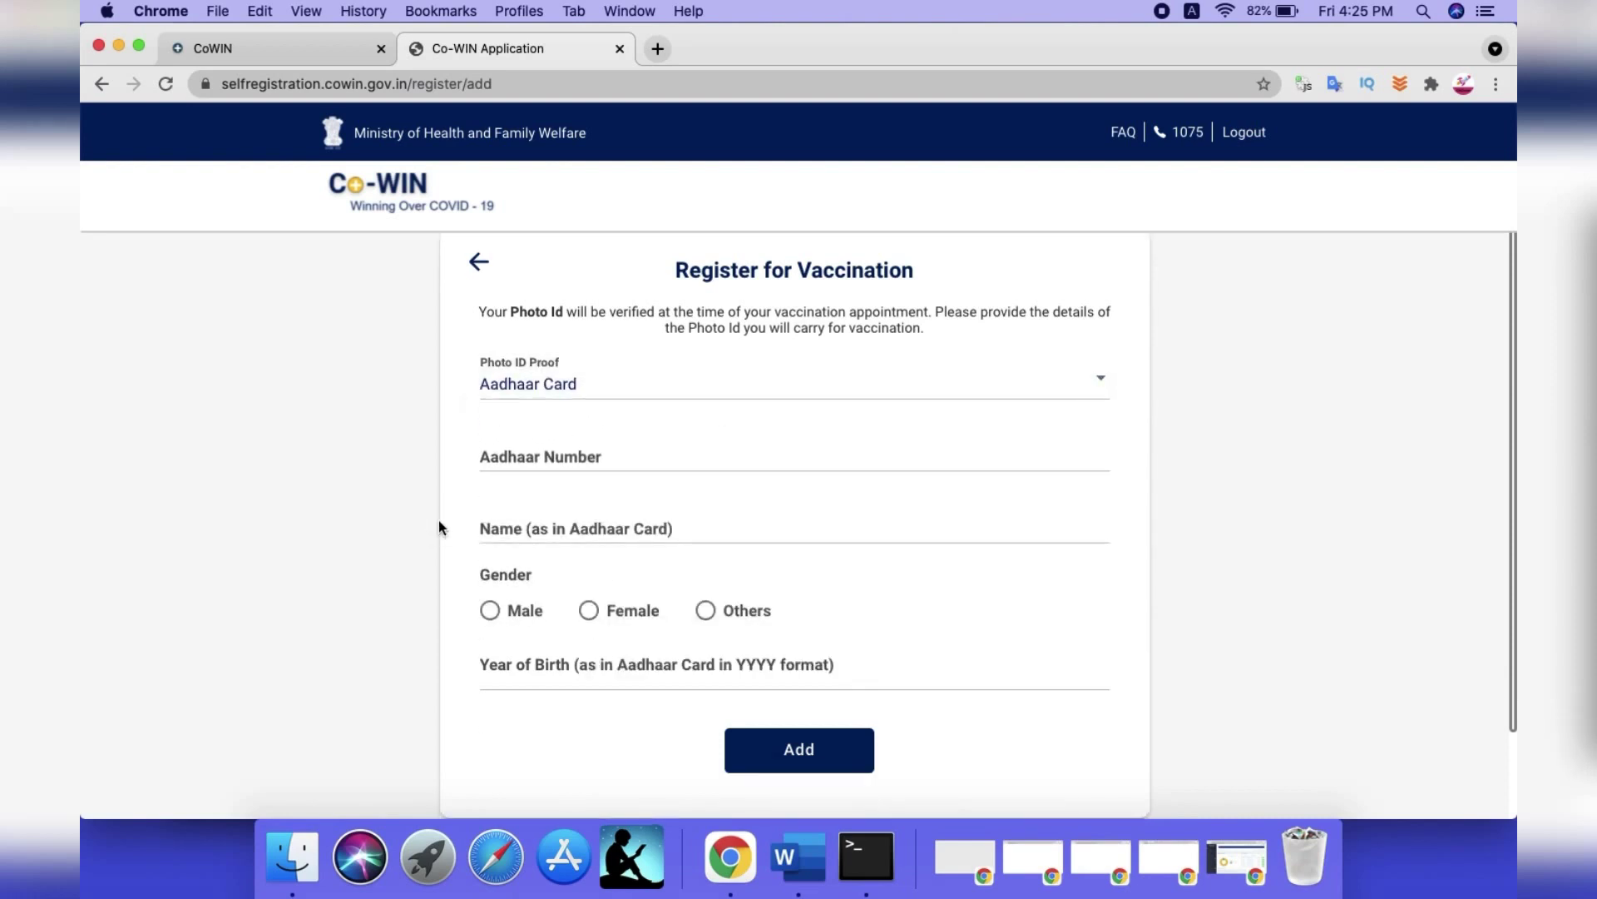
{"action": "scroll", "coordinate": [439, 527], "scroll_direction": "down", "scroll_amount": 1}
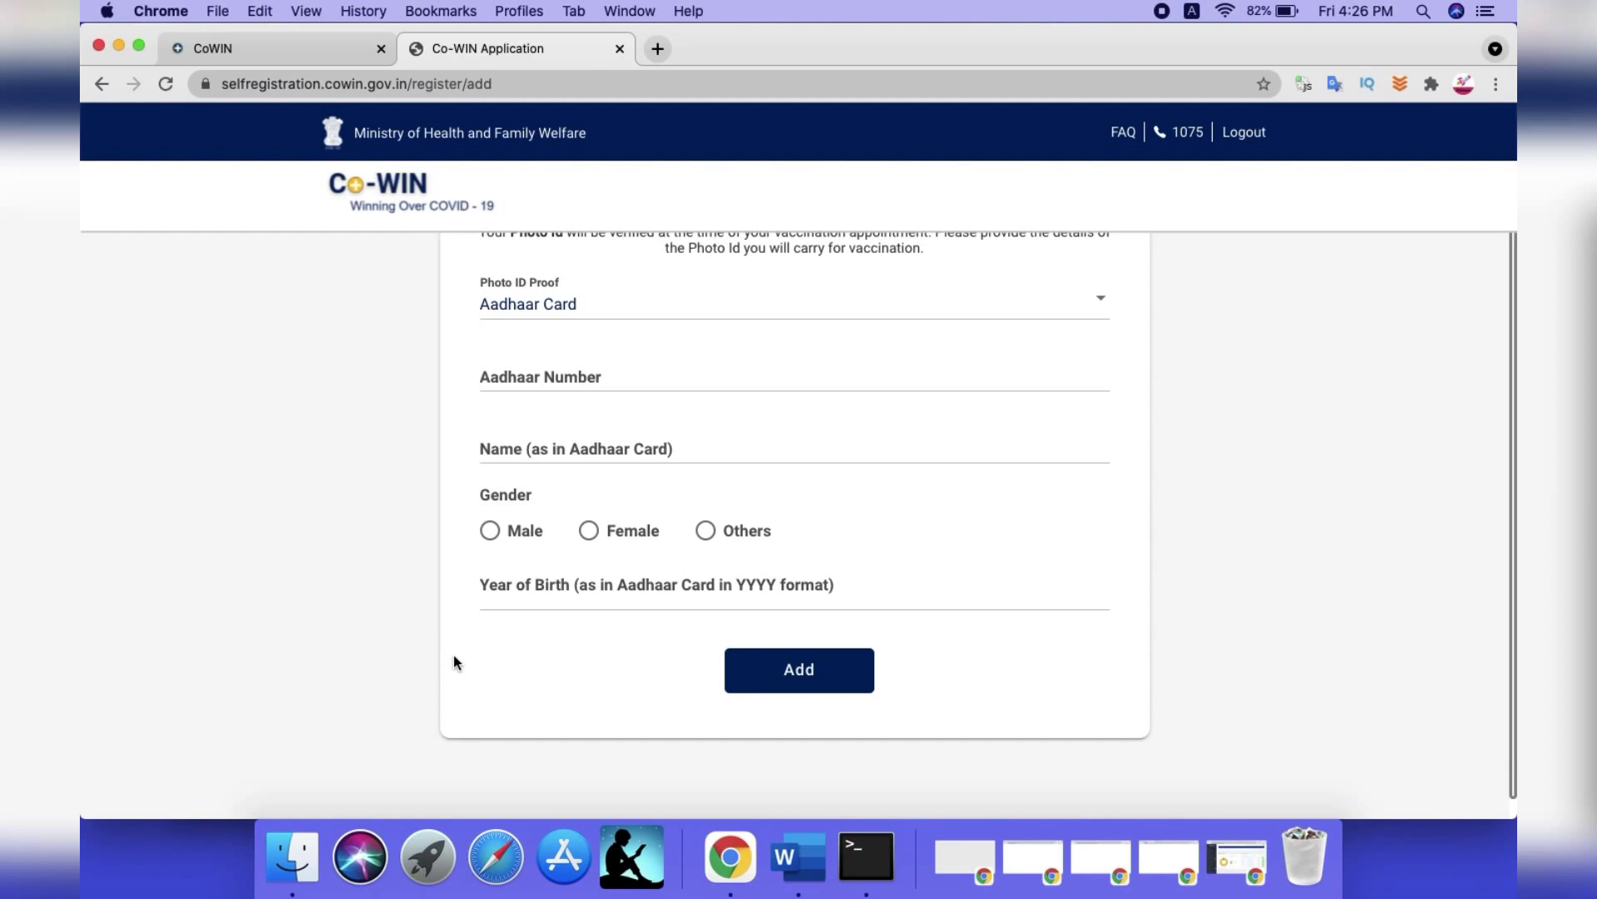
{"action": "scroll", "coordinate": [452, 661], "scroll_direction": "up", "scroll_amount": 3}
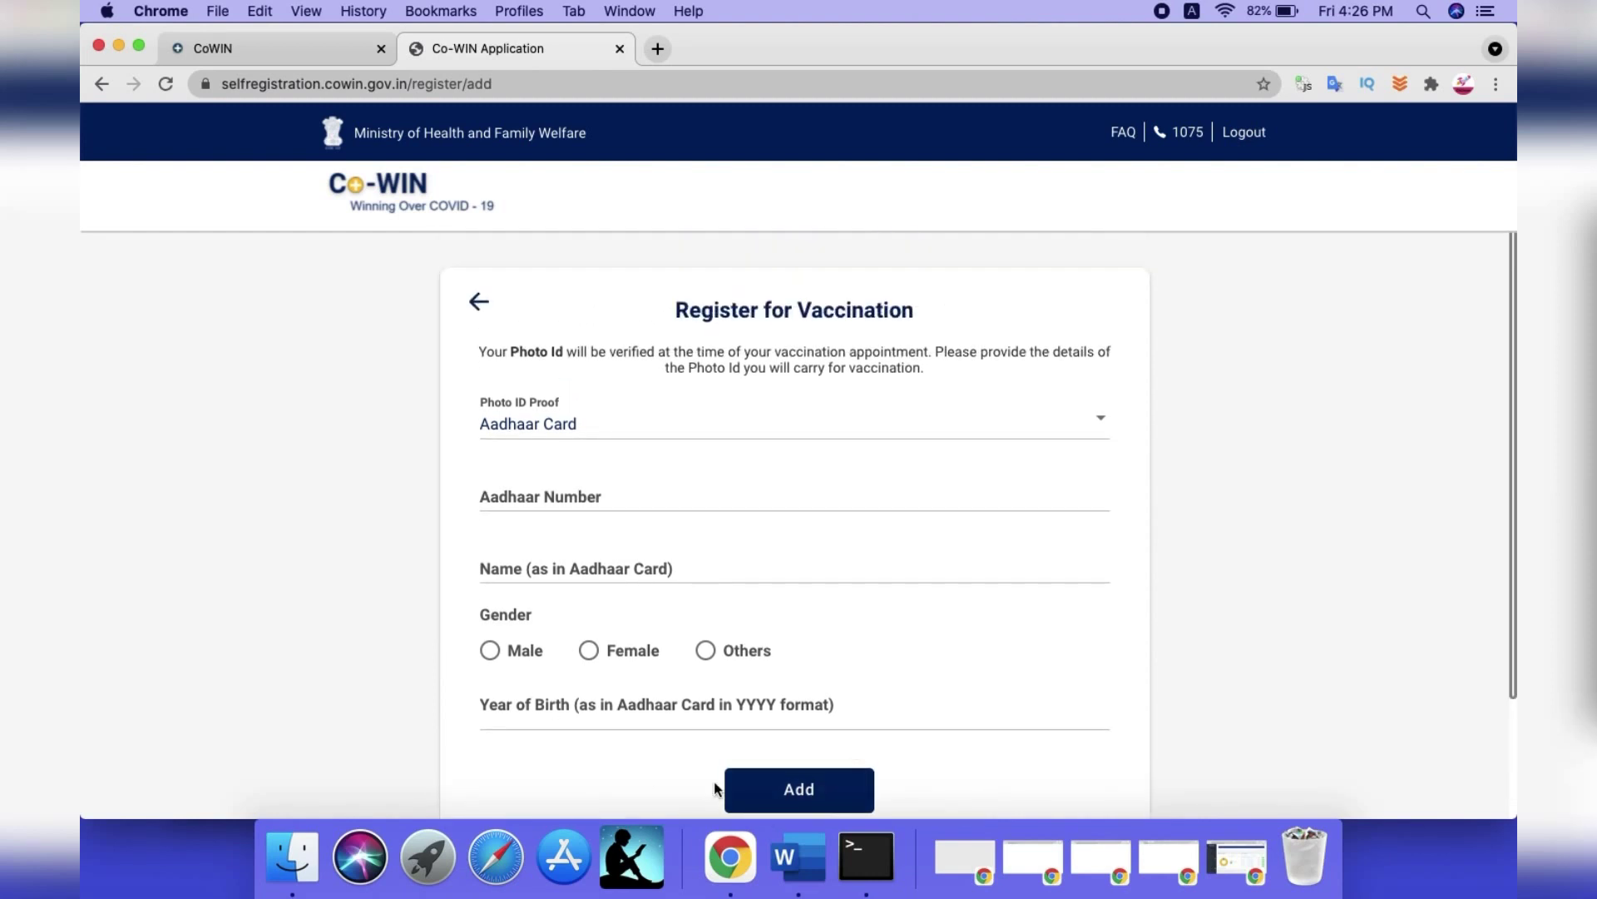
Abandon the registration form and review the existing members on the Account Details dashboard
{"action": "left_click", "coordinate": [481, 305]}
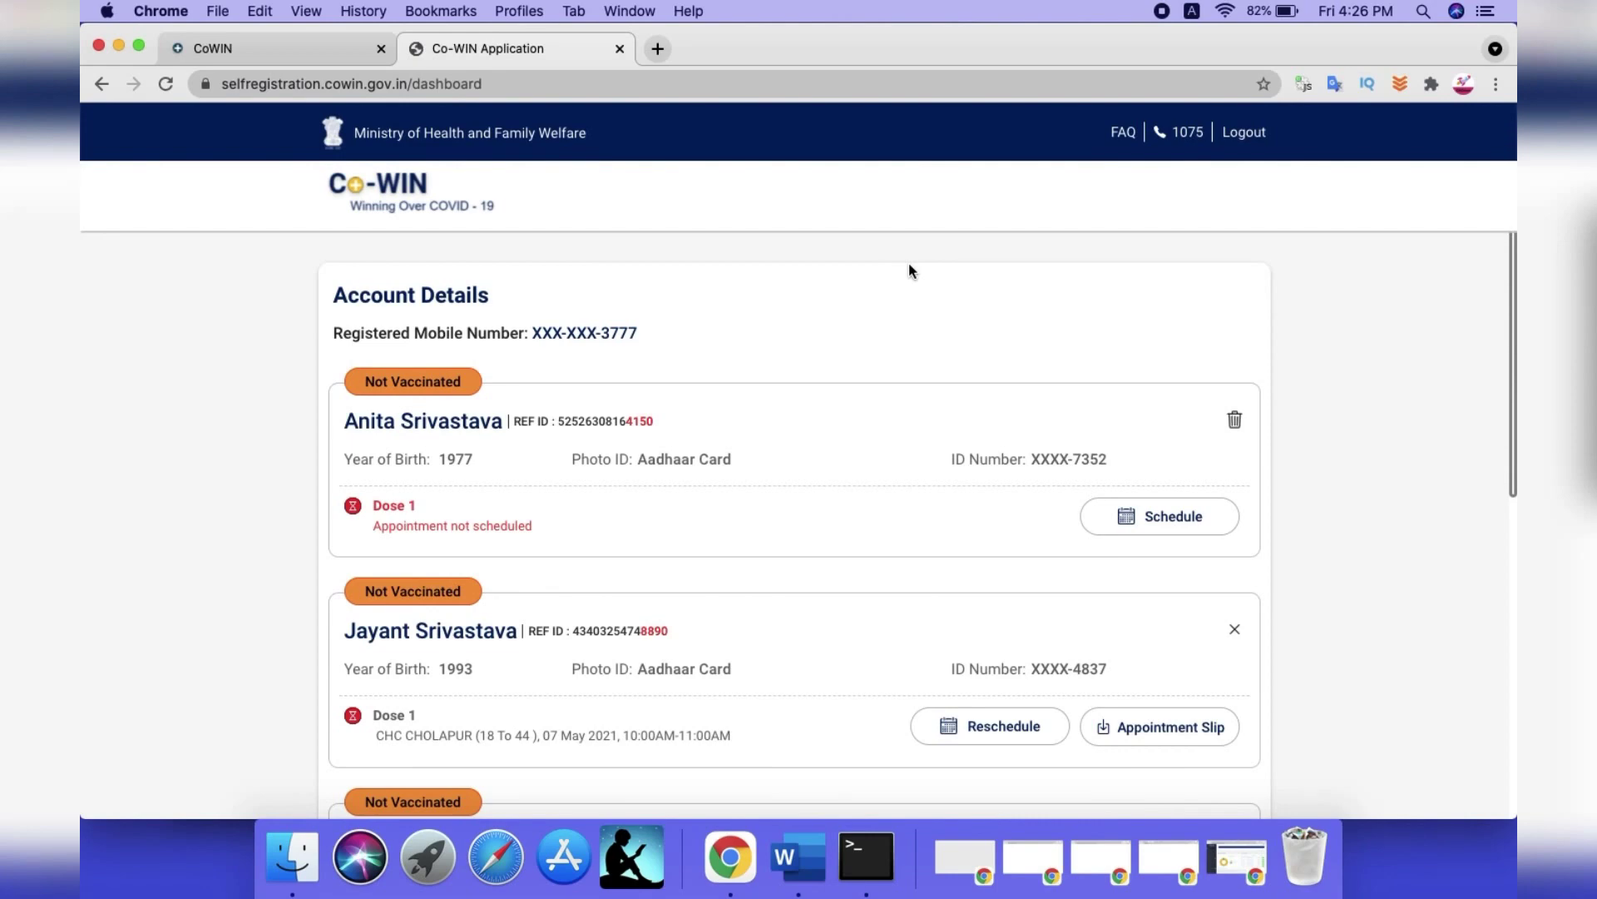
{"action": "scroll", "coordinate": [909, 266], "scroll_direction": "down", "scroll_amount": 10}
{"action": "scroll", "coordinate": [909, 266], "scroll_direction": "up", "scroll_amount": 8}
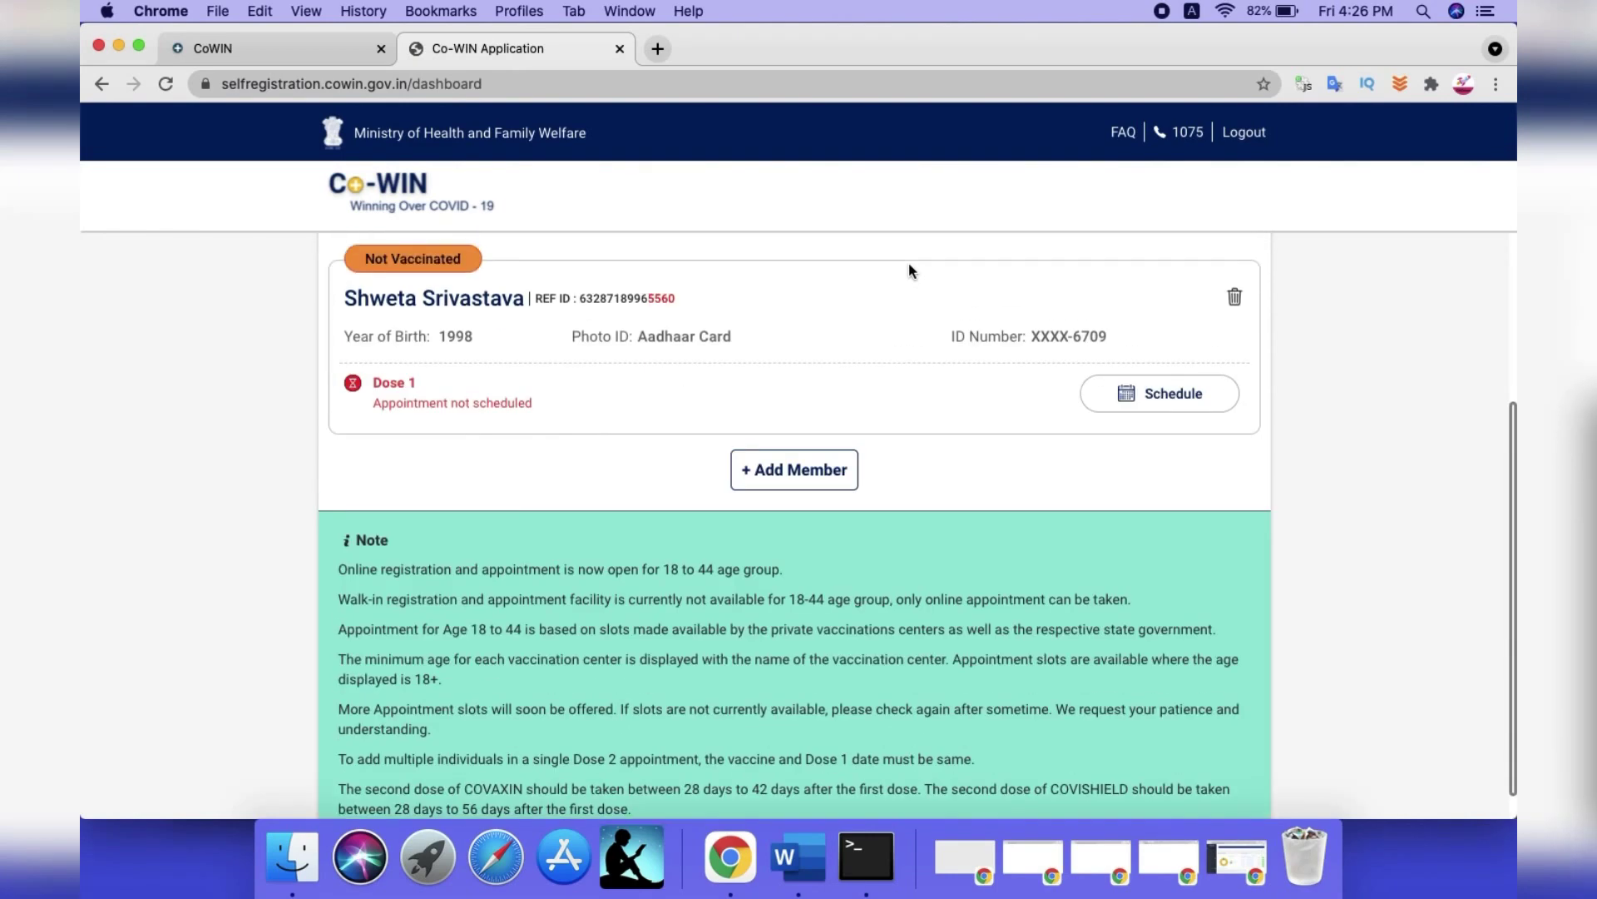
{"action": "scroll", "coordinate": [909, 268], "scroll_direction": "up", "scroll_amount": 2}
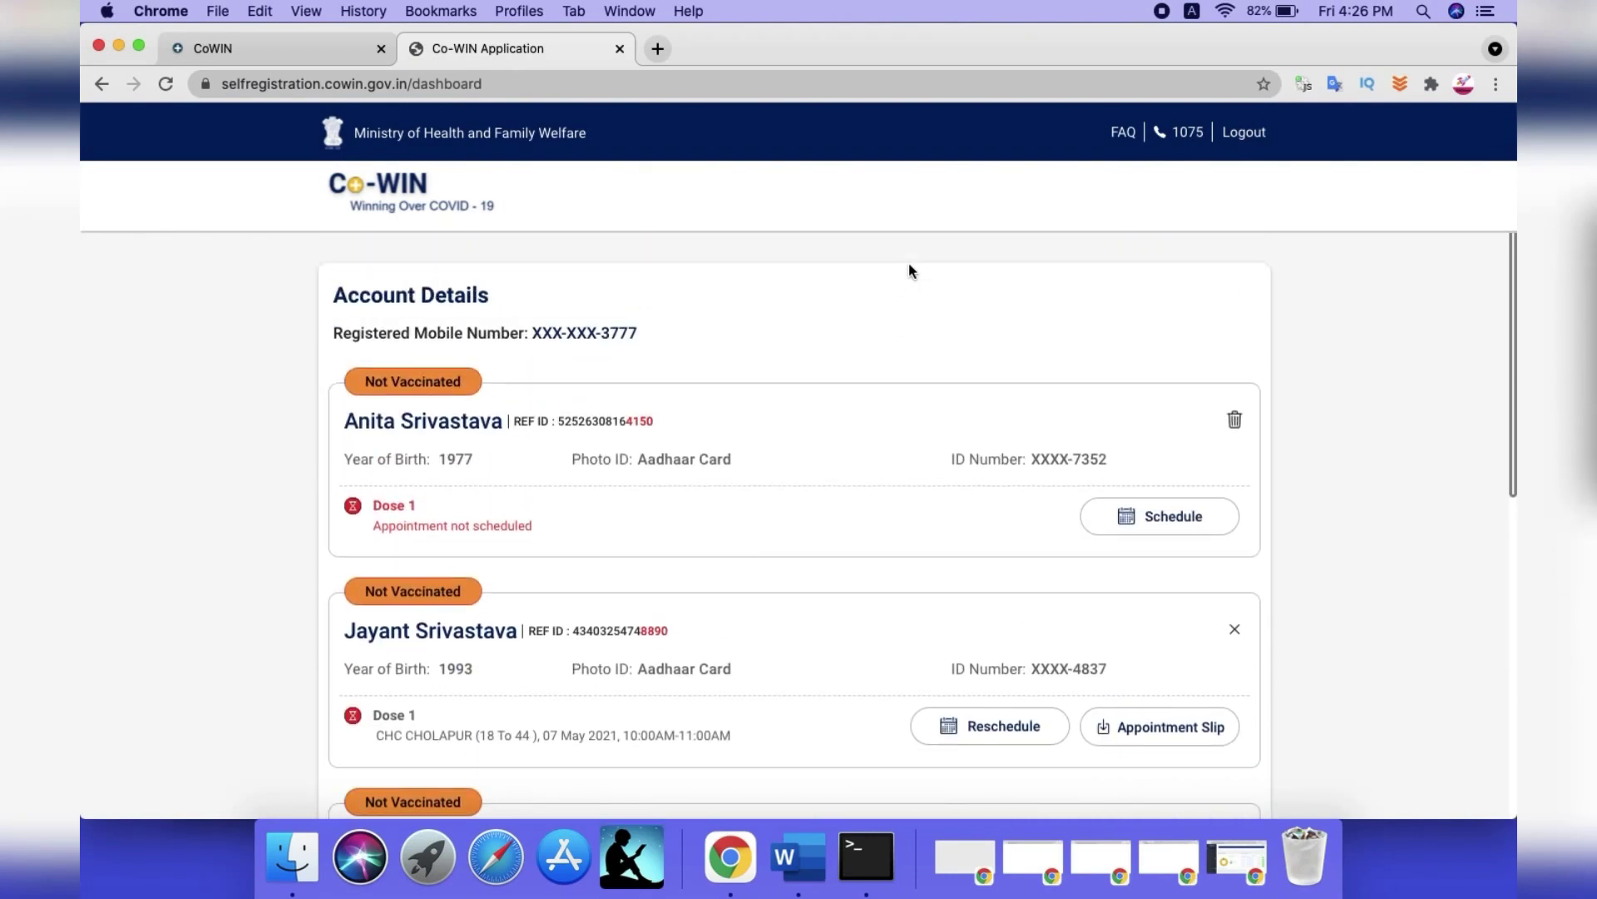